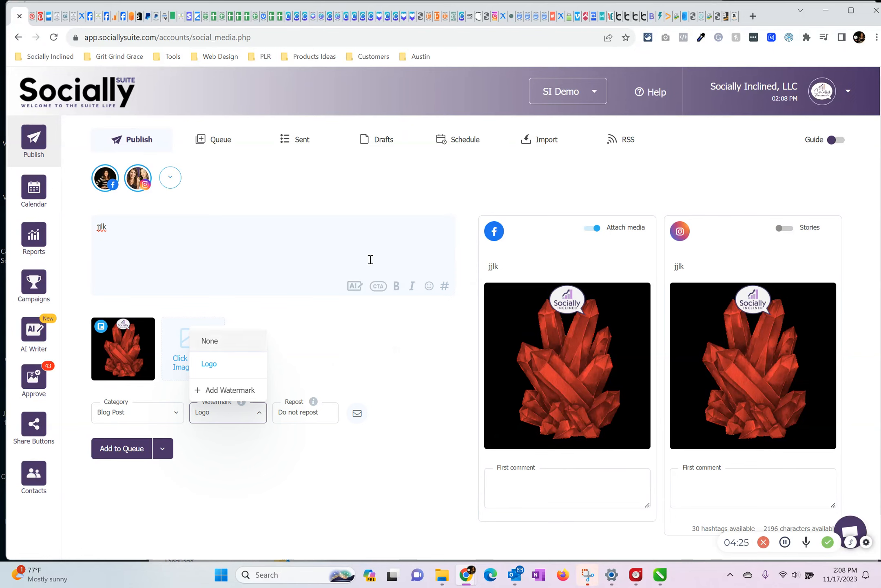
Examine the Like call-to-action group's phrases for each social network and close the group without changes.
{"action": "left_click", "coordinate": [413, 288]}
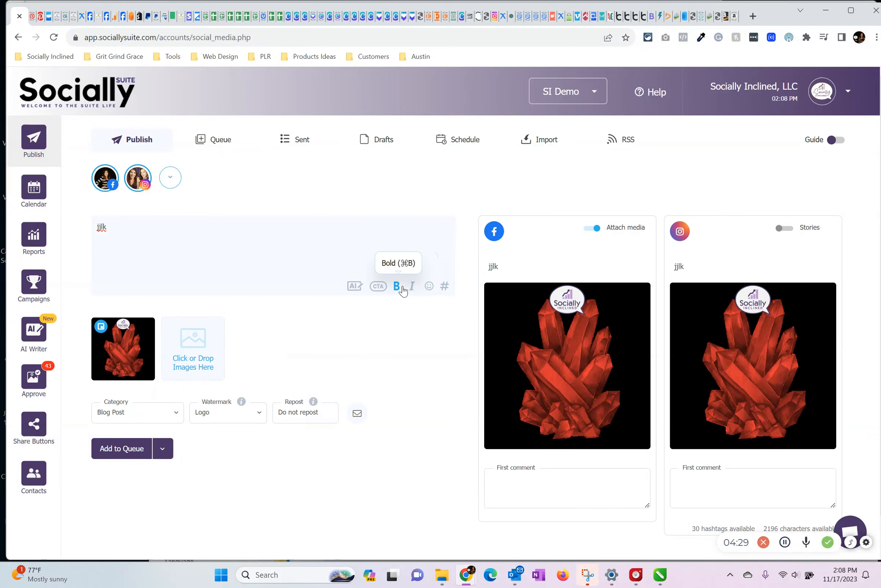
{"action": "left_click", "coordinate": [385, 289]}
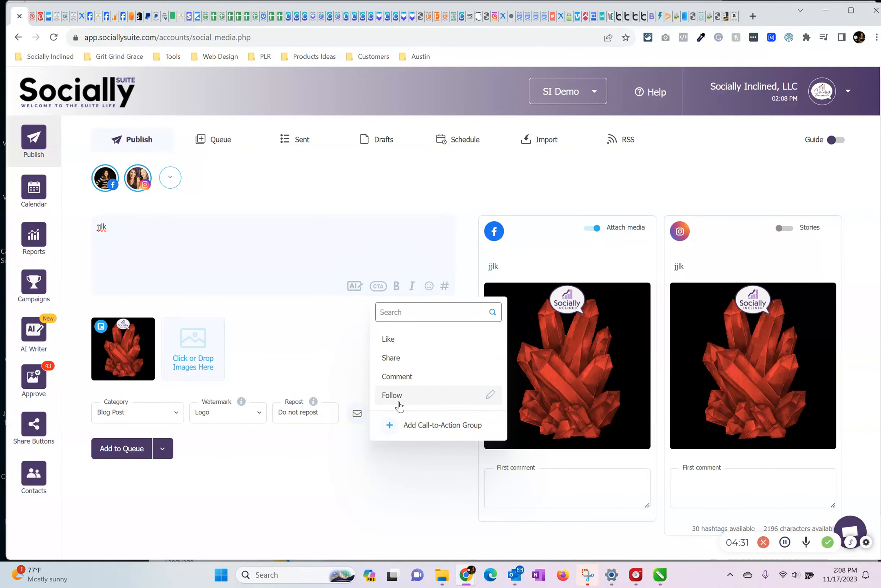
{"action": "left_click", "coordinate": [490, 338]}
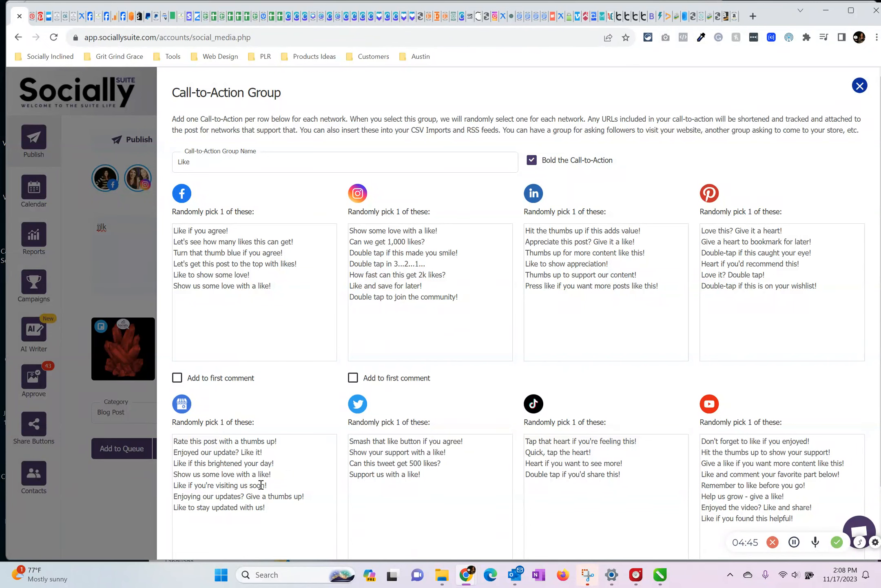
{"action": "scroll", "coordinate": [780, 471], "scroll_direction": "down", "scroll_amount": 2}
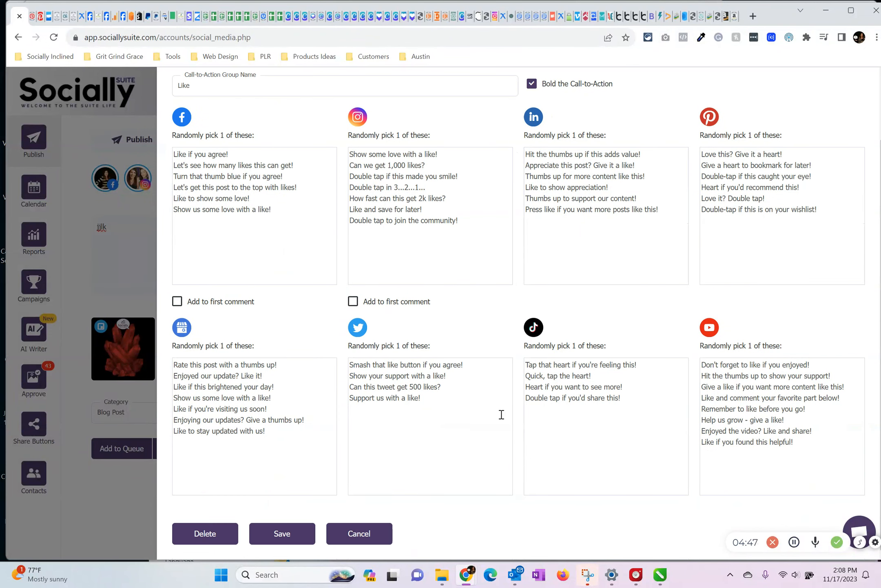
{"action": "scroll", "coordinate": [298, 367], "scroll_direction": "up", "scroll_amount": 2}
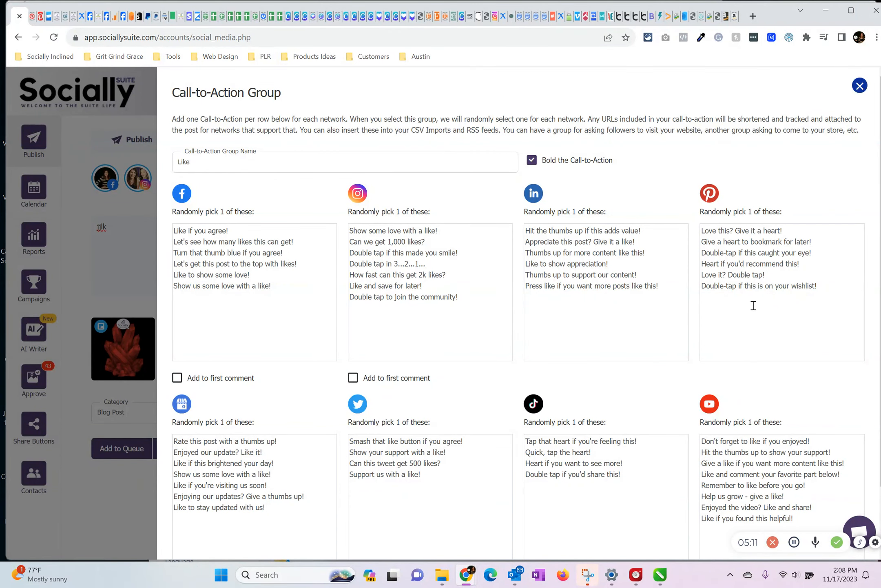
{"action": "left_click", "coordinate": [860, 85]}
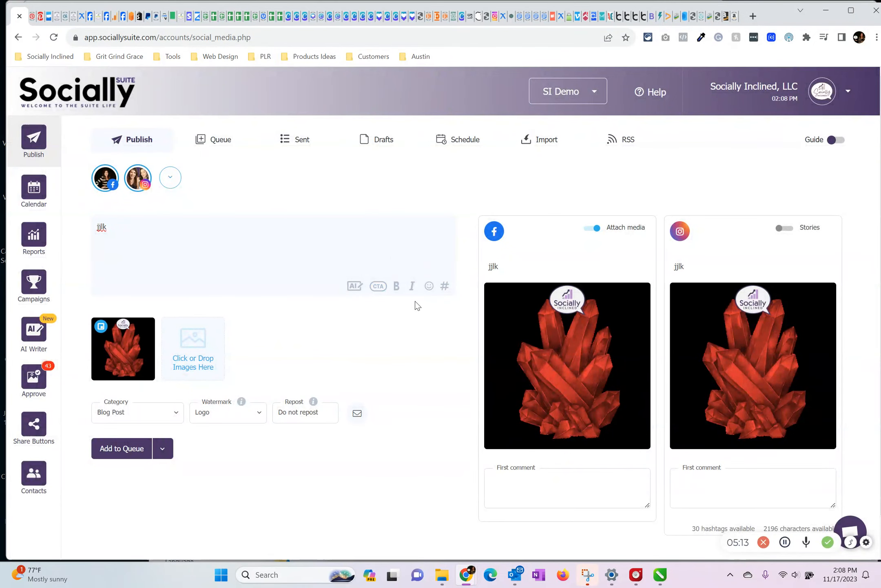
Add a Share call-to-action to the post and review the phrases in the Share group.
{"action": "left_click", "coordinate": [378, 286]}
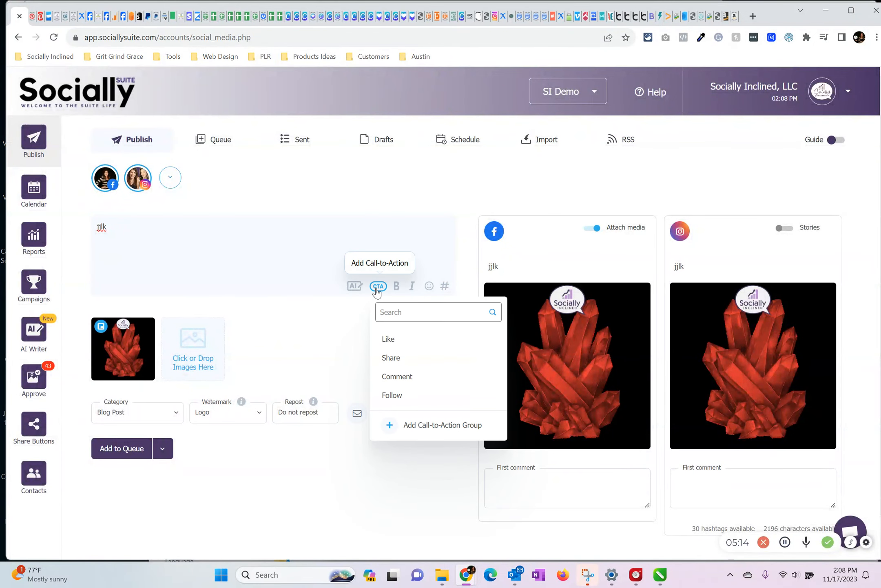
{"action": "left_click", "coordinate": [392, 358]}
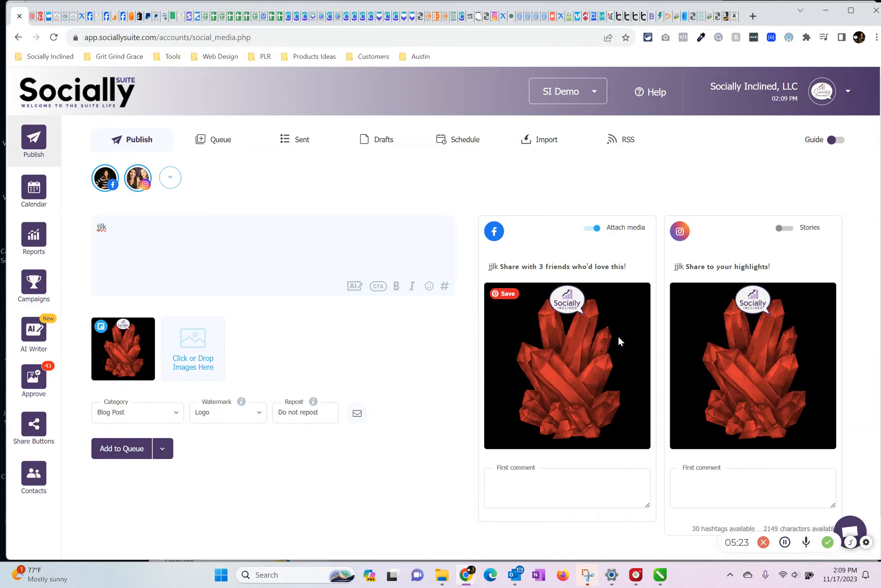
{"action": "scroll", "coordinate": [618, 335], "scroll_direction": "down", "scroll_amount": 1}
{"action": "left_click", "coordinate": [380, 247]}
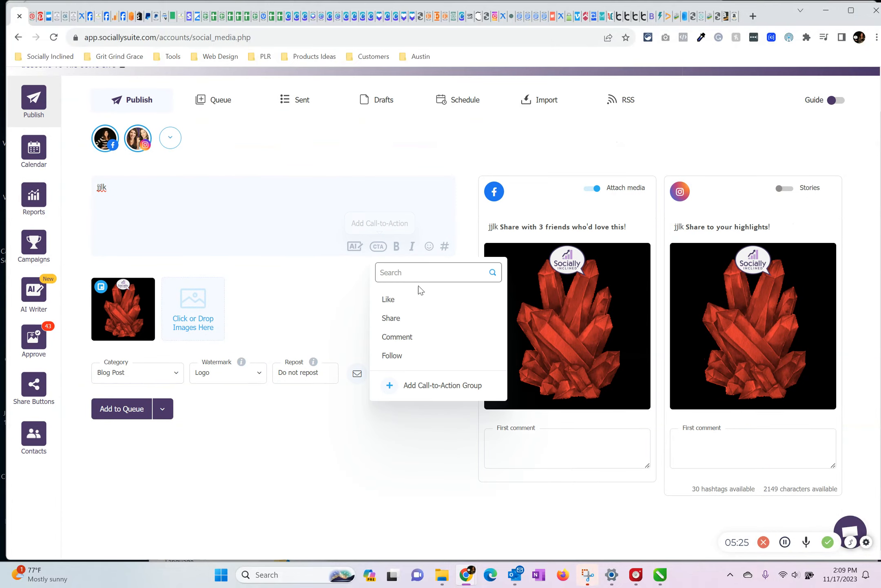
{"action": "left_click", "coordinate": [468, 319]}
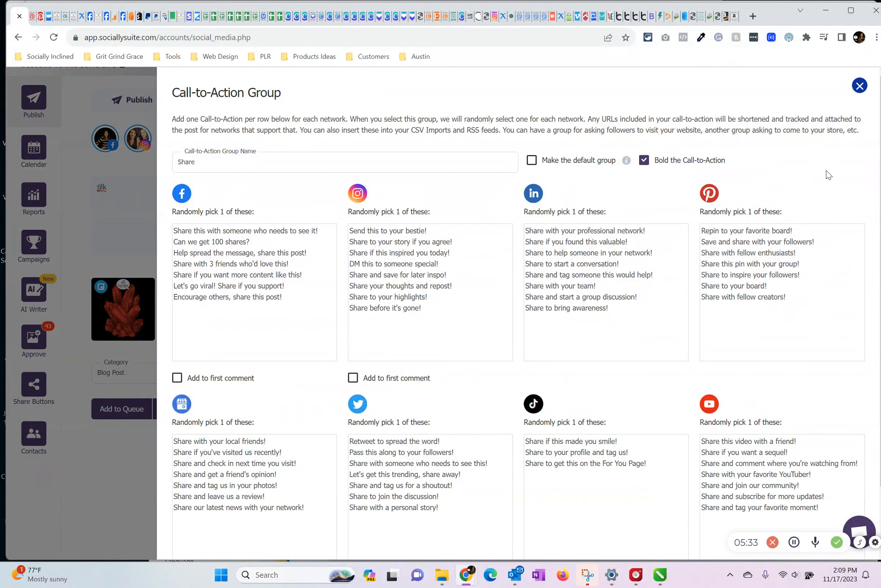
{"action": "left_click", "coordinate": [860, 86]}
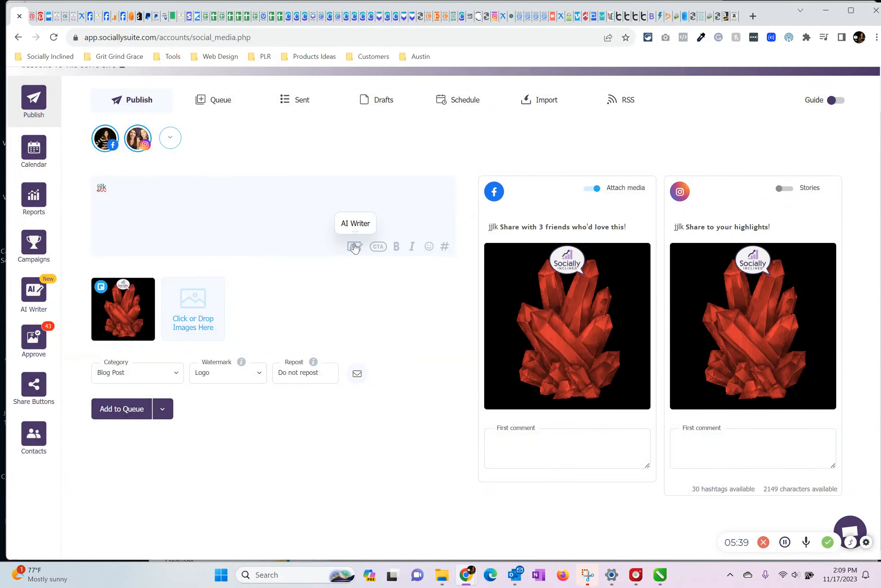
Leave the unsaved post for the marketing calendar and examine the posts scheduled for Nov 12 – 18, 2023.
{"action": "left_click", "coordinate": [43, 153]}
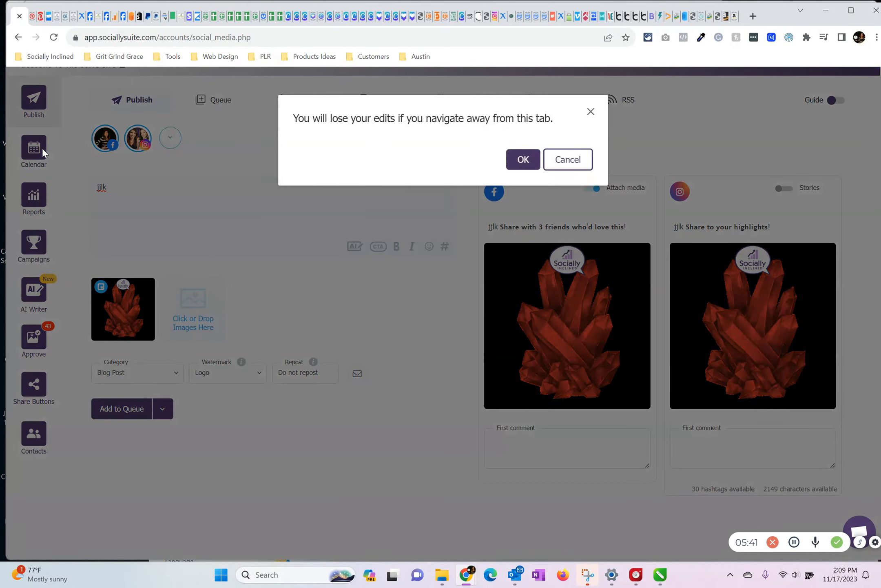
{"action": "left_click", "coordinate": [527, 166]}
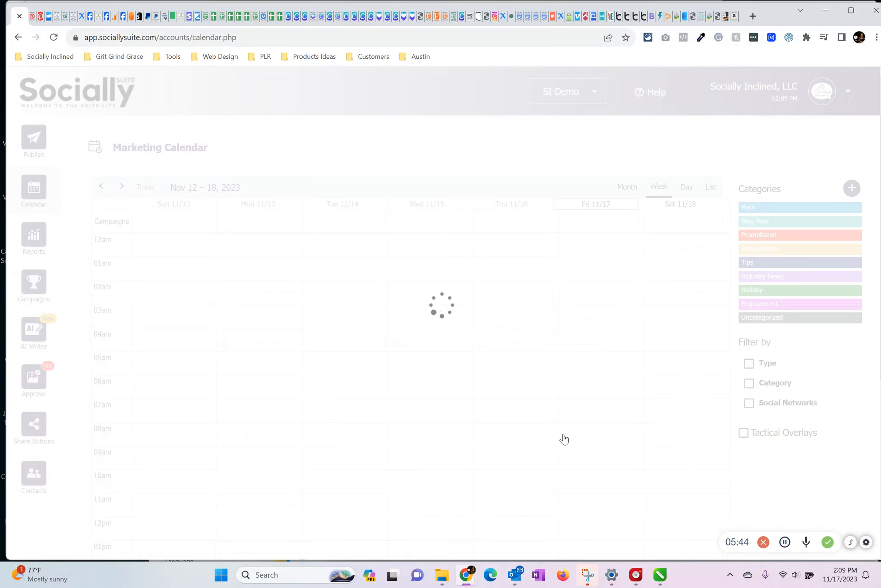
{"action": "scroll", "coordinate": [372, 402], "scroll_direction": "down", "scroll_amount": 7}
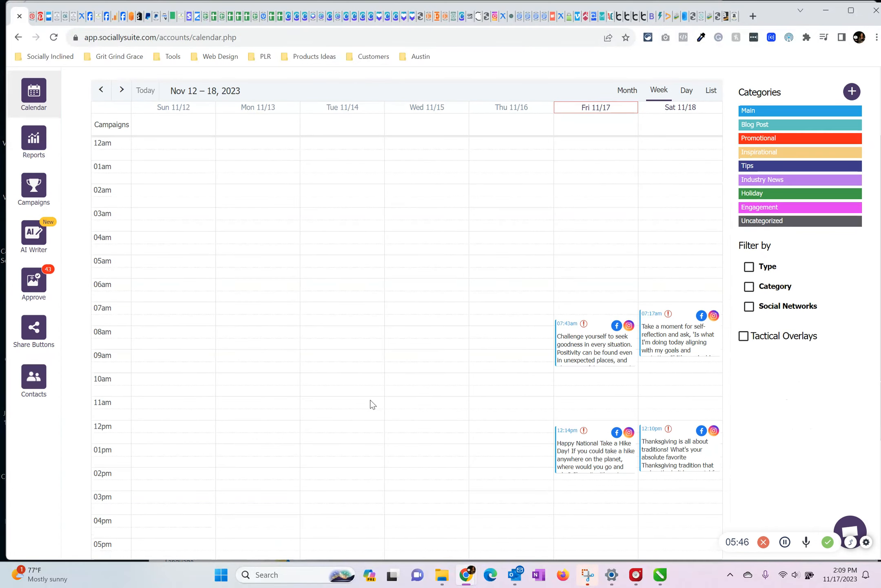
{"action": "scroll", "coordinate": [380, 395], "scroll_direction": "up", "scroll_amount": 7}
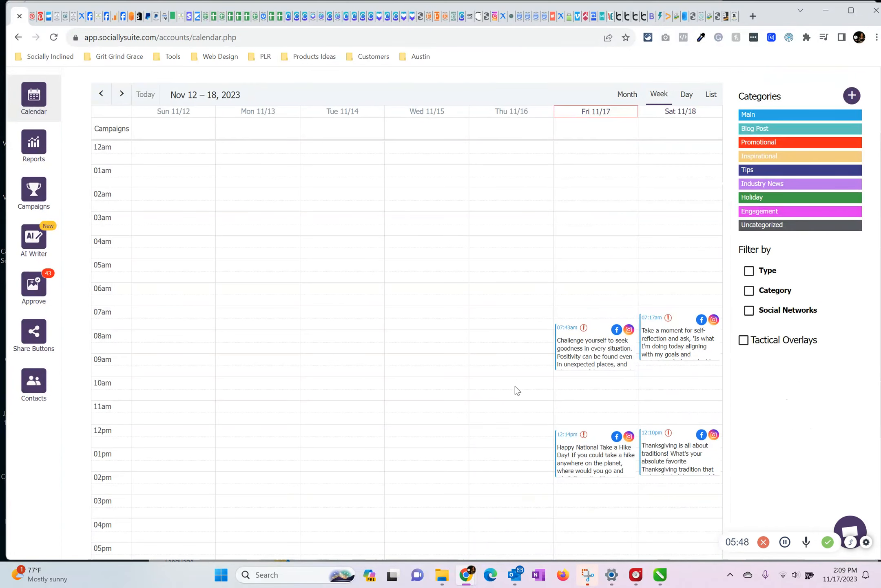
{"action": "scroll", "coordinate": [464, 438], "scroll_direction": "down", "scroll_amount": 7}
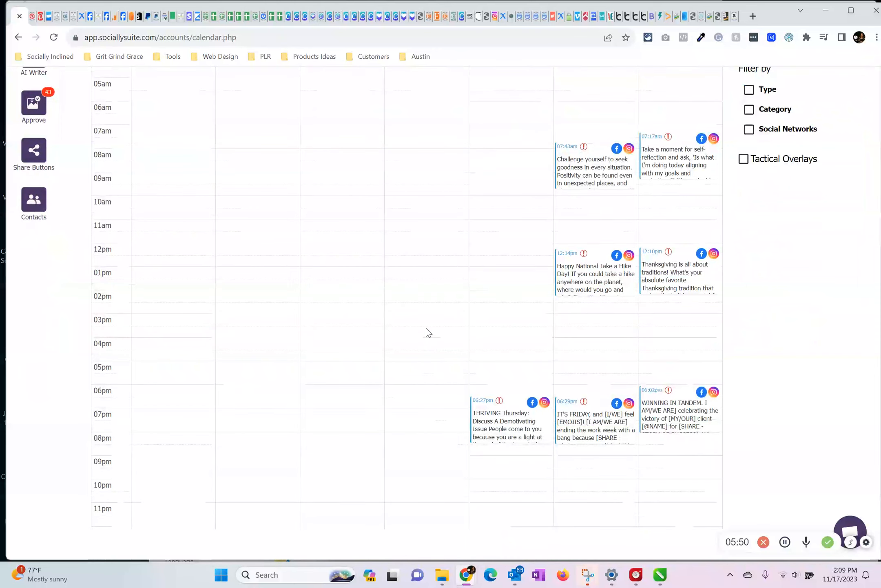
{"action": "scroll", "coordinate": [426, 328], "scroll_direction": "up", "scroll_amount": 1}
{"action": "scroll", "coordinate": [427, 328], "scroll_direction": "up", "scroll_amount": 1}
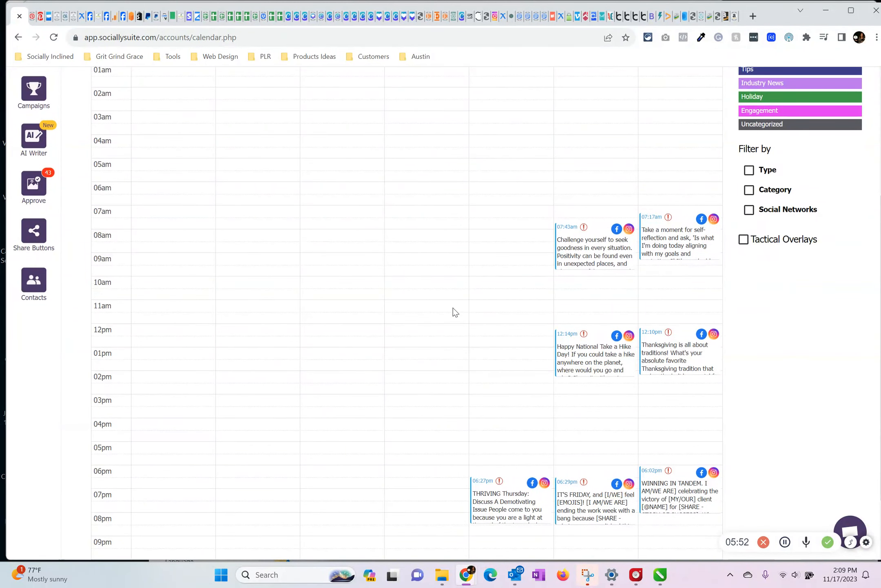
{"action": "scroll", "coordinate": [453, 308], "scroll_direction": "up", "scroll_amount": 4}
{"action": "scroll", "coordinate": [490, 411], "scroll_direction": "down", "scroll_amount": 5}
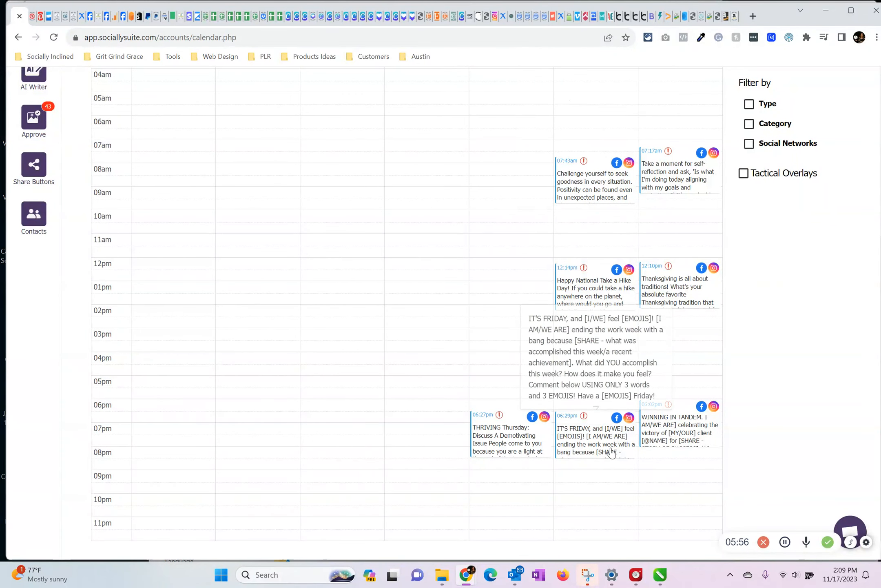
{"action": "mouse_move", "coordinate": [584, 162]}
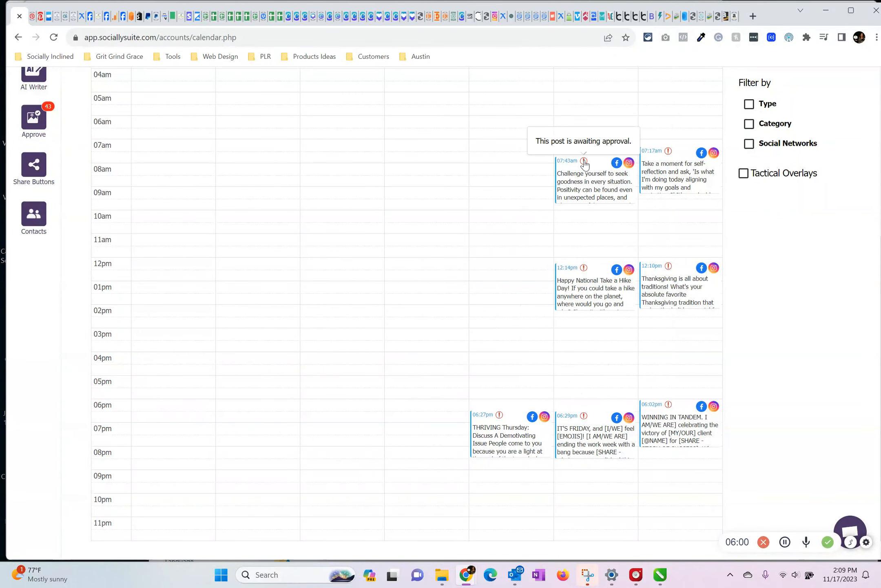
{"action": "scroll", "coordinate": [590, 197], "scroll_direction": "up", "scroll_amount": 4}
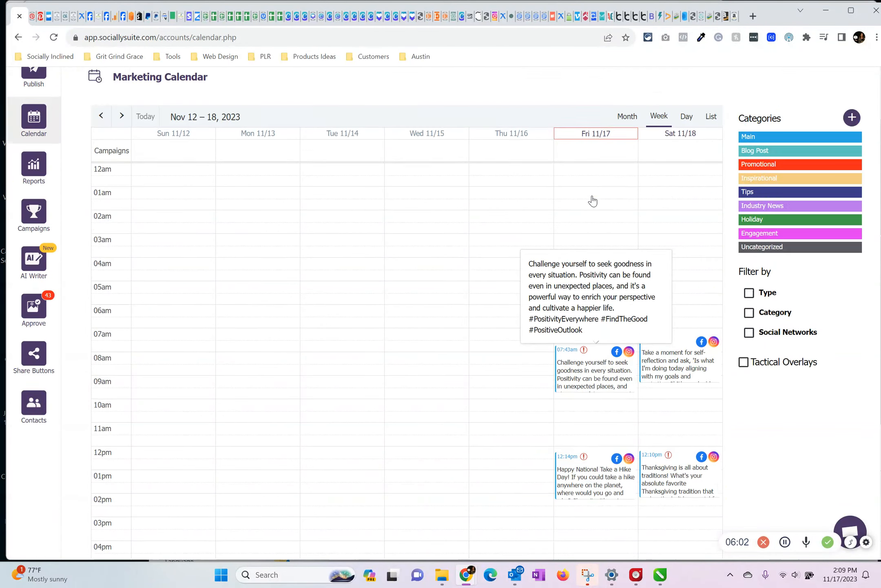
Examine the November 2023 scheduled posts in the calendar's month view.
{"action": "scroll", "coordinate": [593, 200], "scroll_direction": "up", "scroll_amount": 2}
{"action": "left_click", "coordinate": [628, 186]}
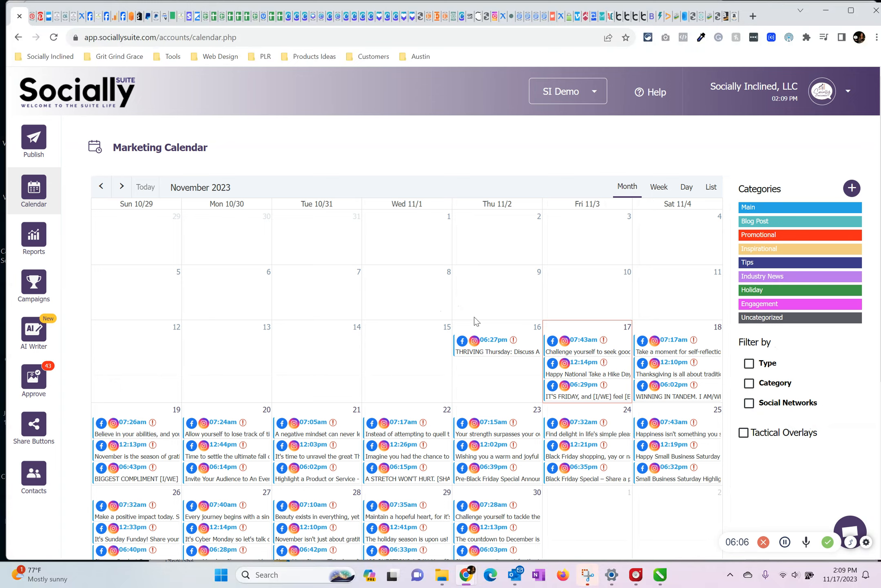
{"action": "scroll", "coordinate": [475, 317], "scroll_direction": "down", "scroll_amount": 2}
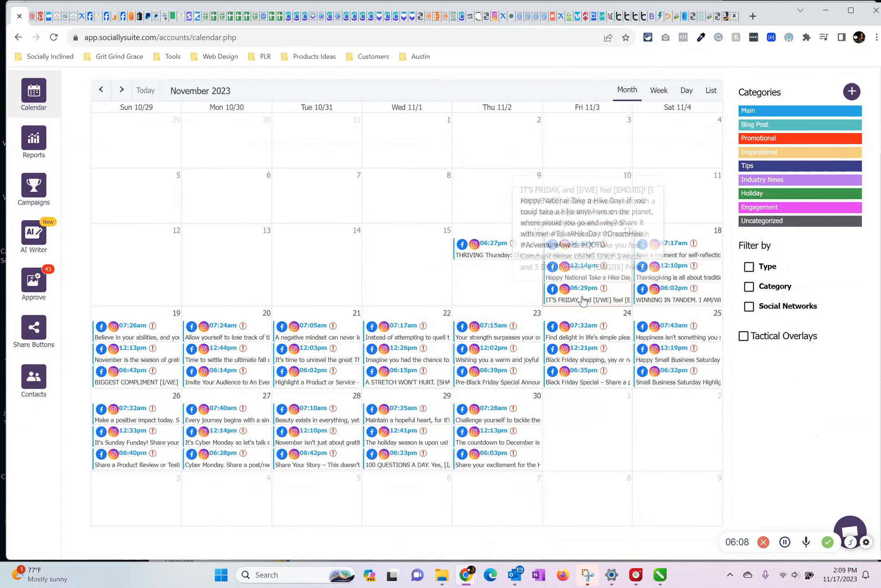
In week view, reschedule Saturday 11/18's posts: self-reflection to 6:17 am, Thanksgiving to 2:40 pm and WINNING IN TANDEM to 7:32 pm.
{"action": "left_click", "coordinate": [660, 100]}
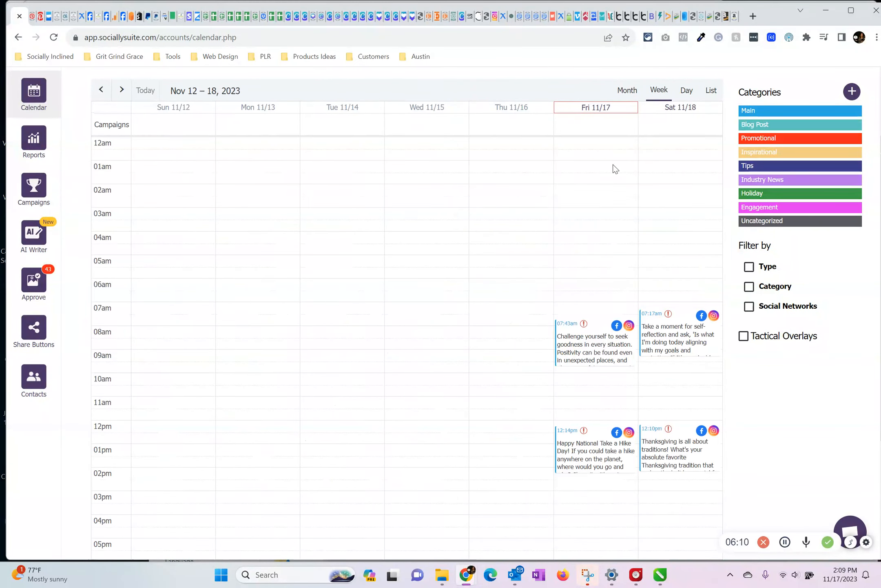
{"action": "scroll", "coordinate": [574, 319], "scroll_direction": "down", "scroll_amount": 4}
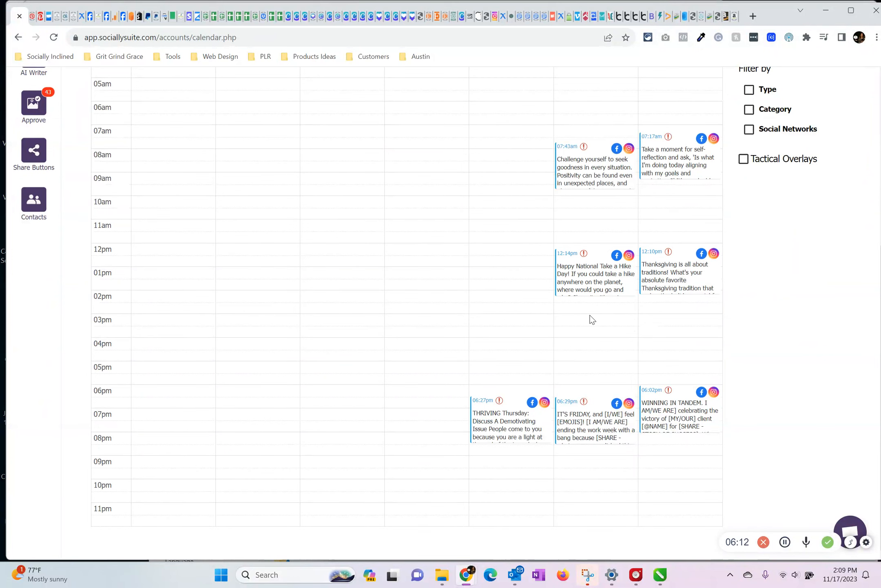
{"action": "left_click_drag", "start_coordinate": [691, 282], "coordinate": [691, 329]}
{"action": "left_click_drag", "start_coordinate": [680, 410], "coordinate": [679, 446]}
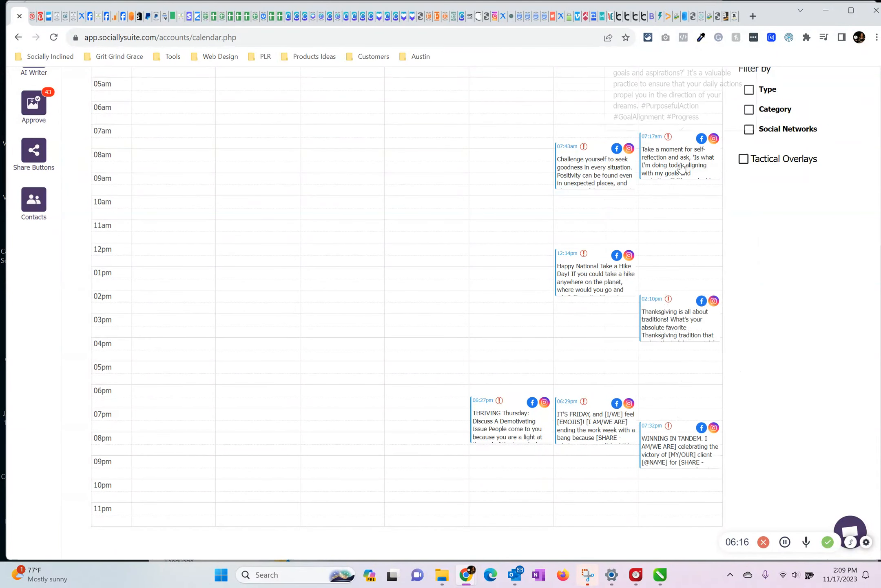
{"action": "left_click_drag", "start_coordinate": [680, 162], "coordinate": [676, 132]}
{"action": "left_click_drag", "start_coordinate": [666, 324], "coordinate": [679, 346]}
Open Saturday's 6:17 am self-reflection post for editing and apply the Logo watermark to its image.
{"action": "scroll", "coordinate": [683, 216], "scroll_direction": "up", "scroll_amount": 3}
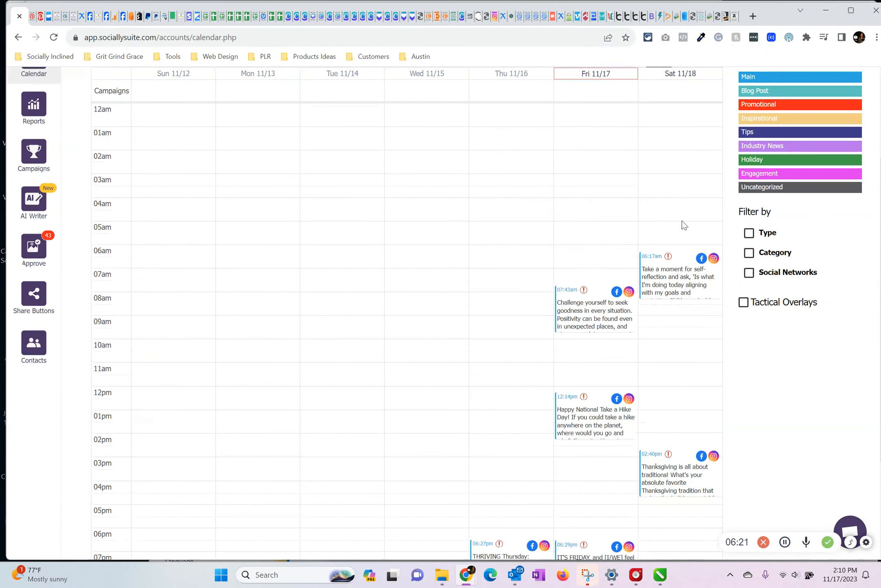
{"action": "left_click", "coordinate": [679, 280]}
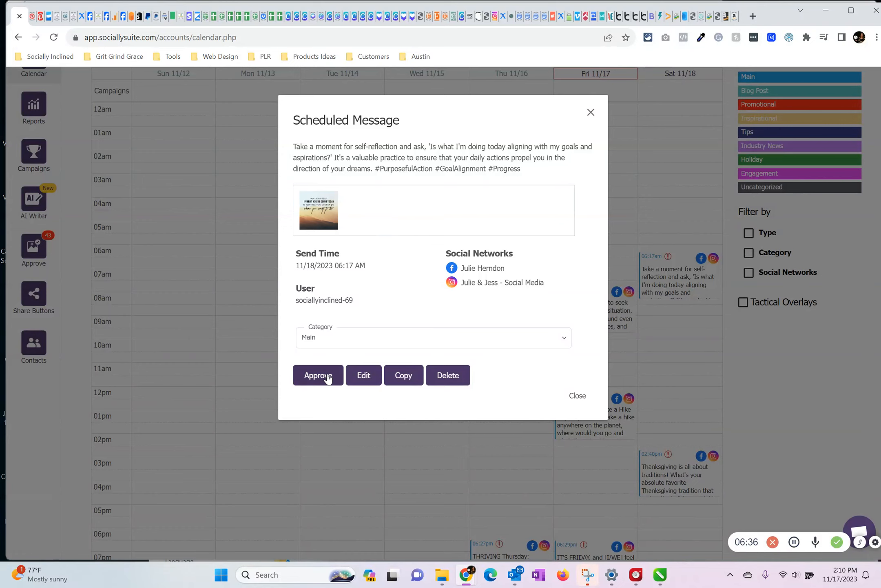
{"action": "left_click", "coordinate": [369, 381]}
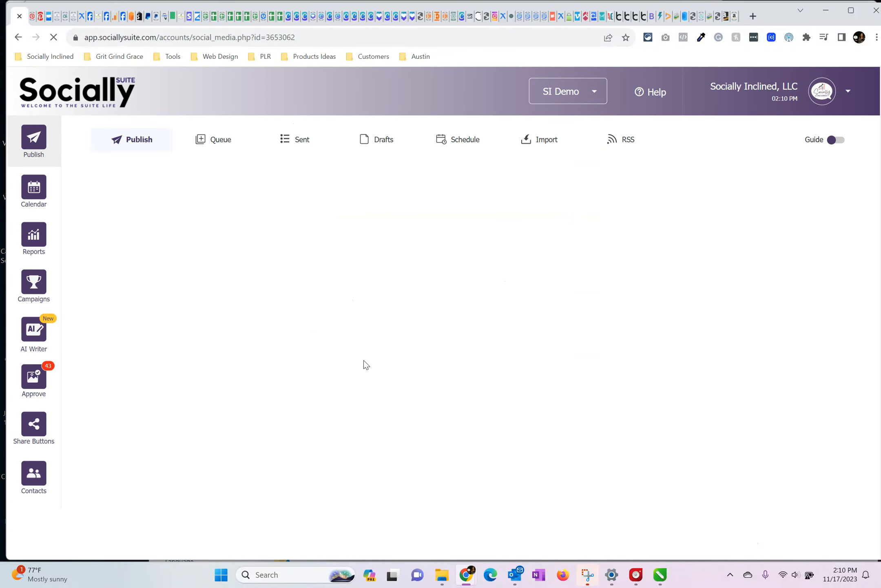
{"action": "scroll", "coordinate": [341, 398], "scroll_direction": "down", "scroll_amount": 2}
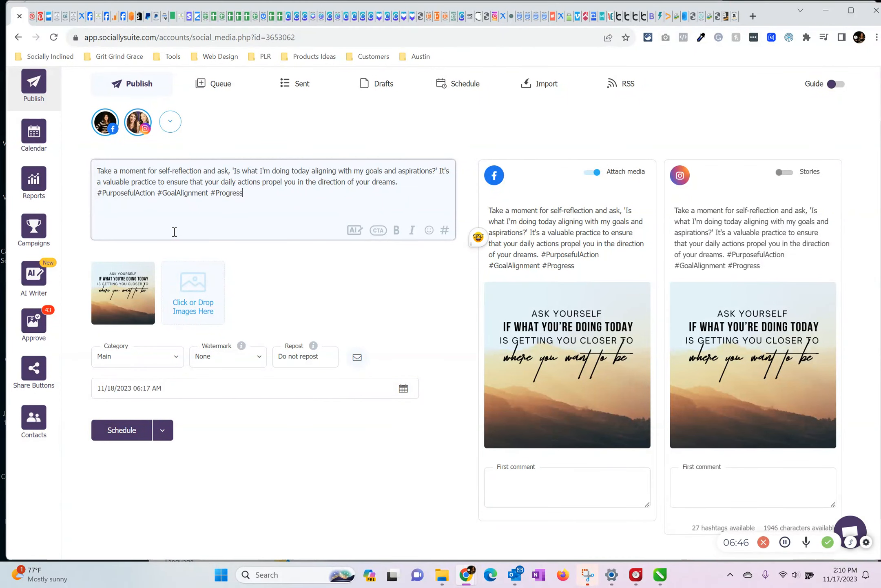
{"action": "left_click", "coordinate": [255, 358]}
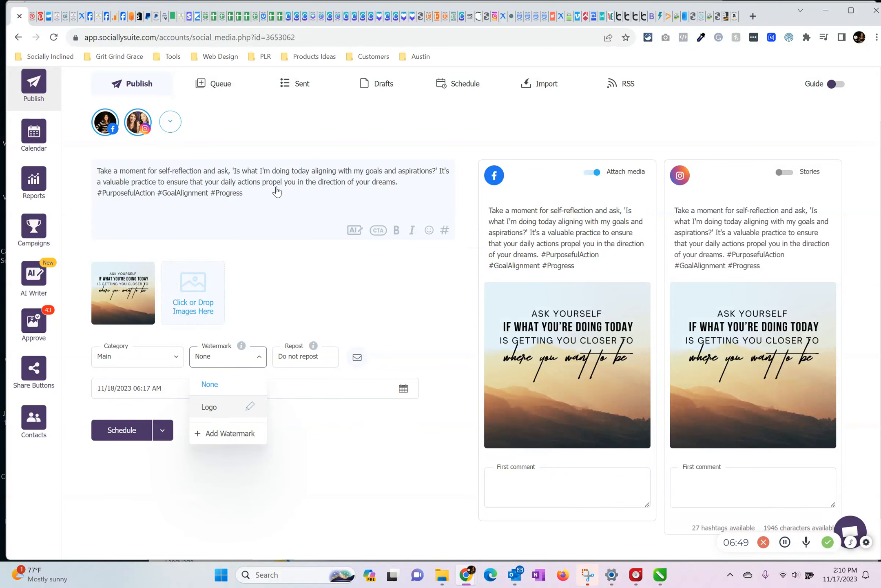
{"action": "left_click", "coordinate": [301, 177]}
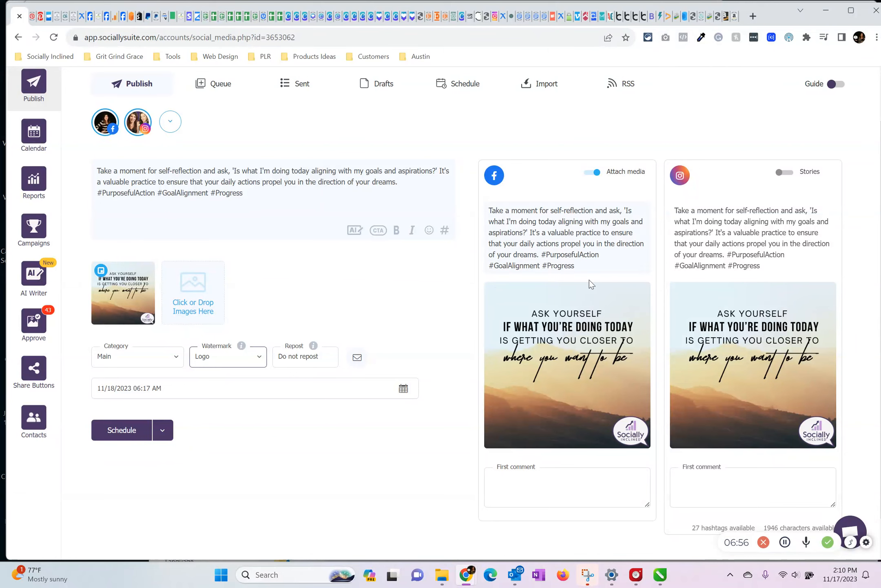
Check the first comment fields and hashtag groups, and add the Comment call-to-action group to the self-reflection post.
{"action": "left_click", "coordinate": [541, 489]}
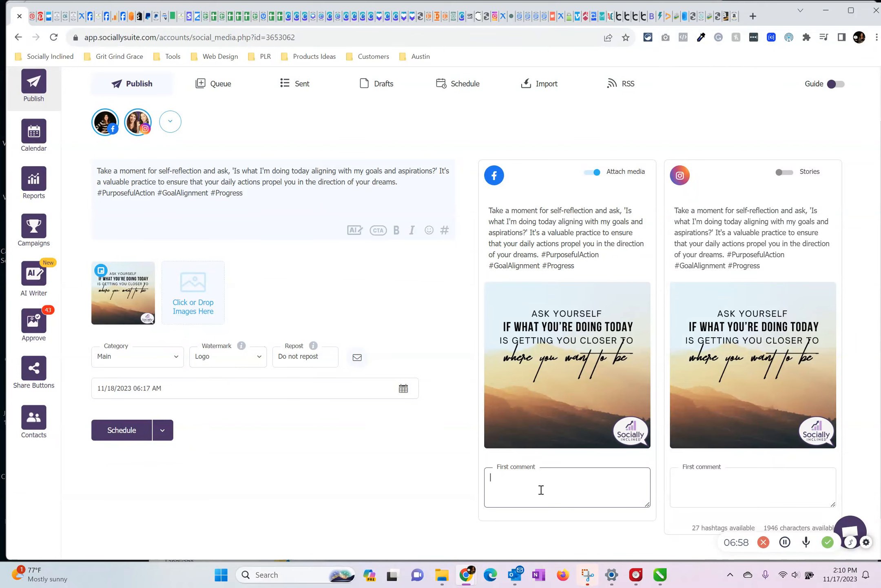
{"action": "left_click", "coordinate": [728, 490]}
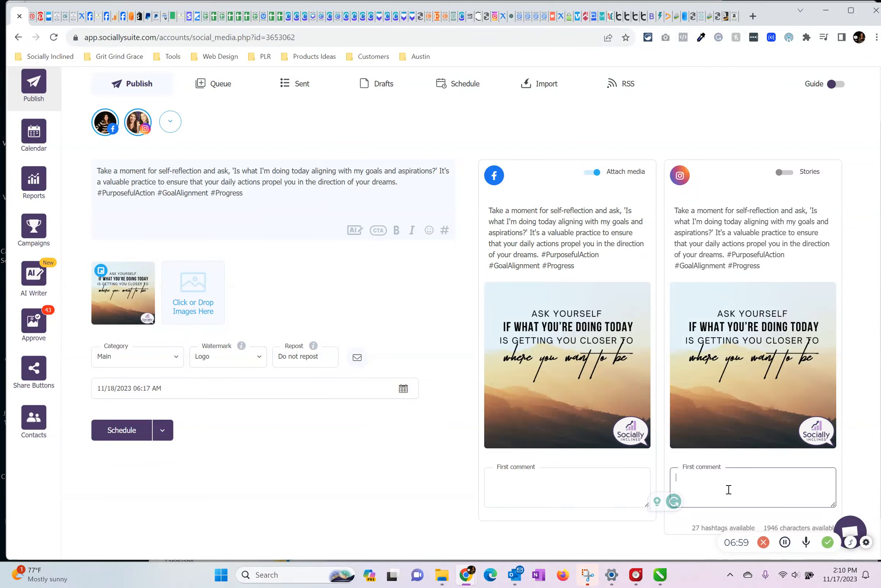
{"action": "left_click", "coordinate": [444, 233]}
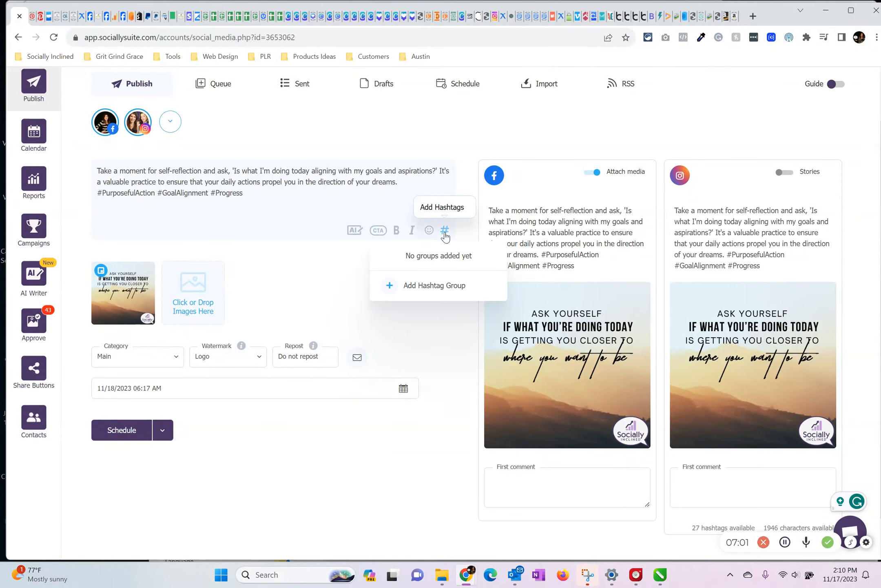
{"action": "left_click", "coordinate": [378, 231]}
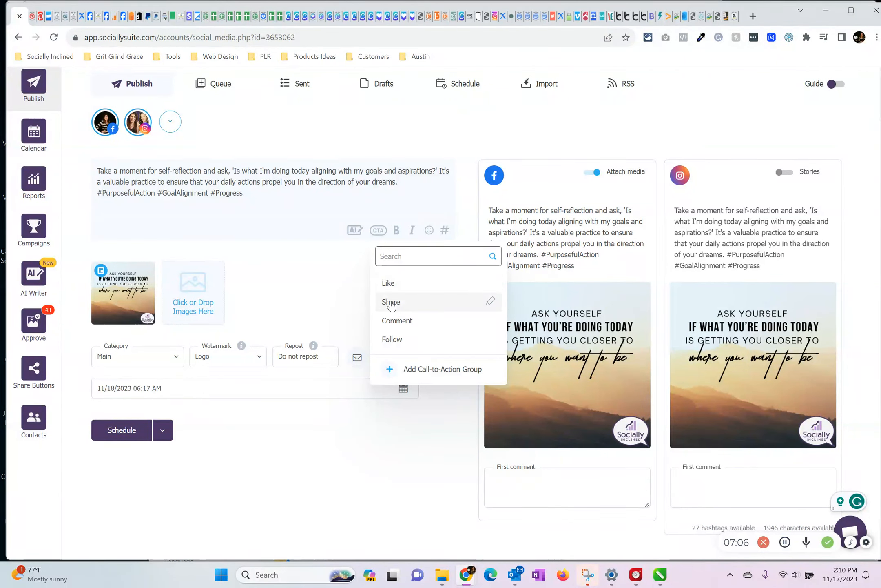
{"action": "left_click", "coordinate": [395, 321]}
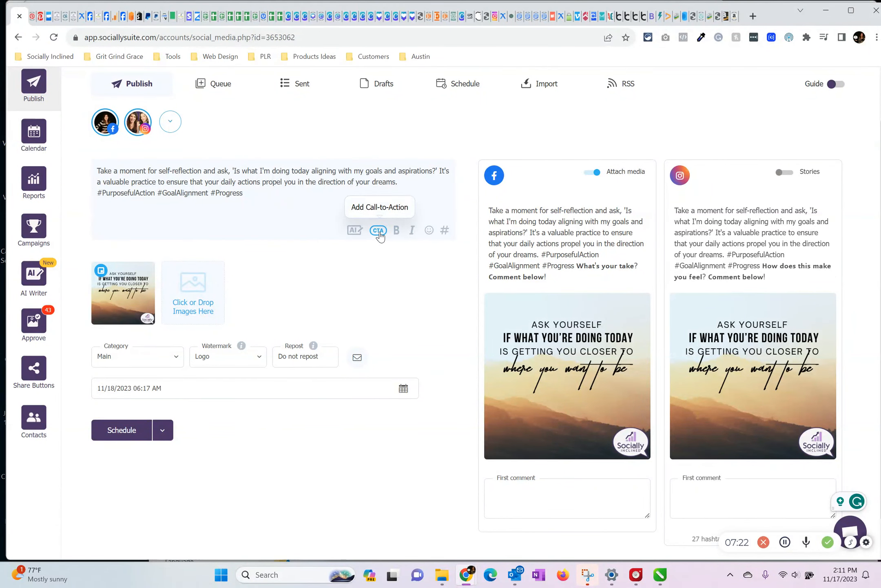
Set the self-reflection post's scheduled time to 11/18/2023 07:13 AM.
{"action": "scroll", "coordinate": [428, 318], "scroll_direction": "down", "scroll_amount": 1}
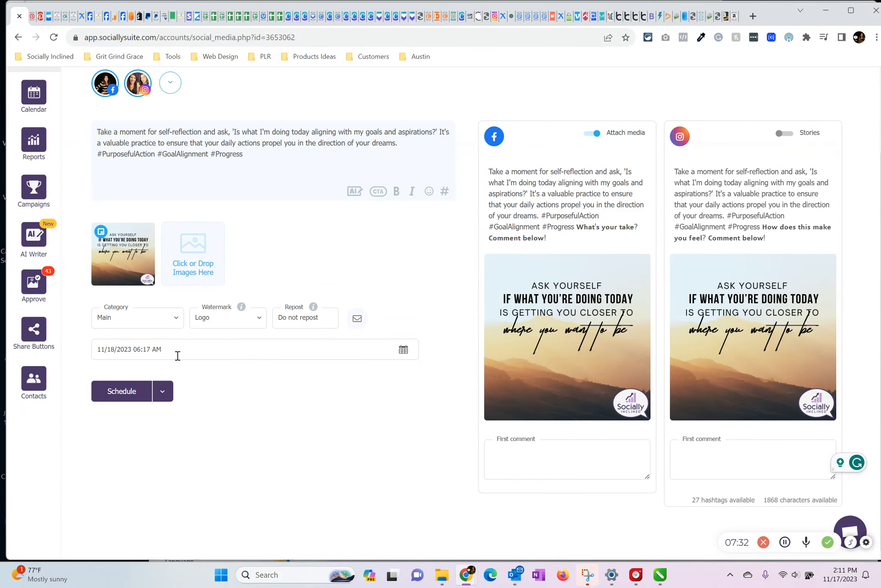
{"action": "left_click", "coordinate": [404, 350]}
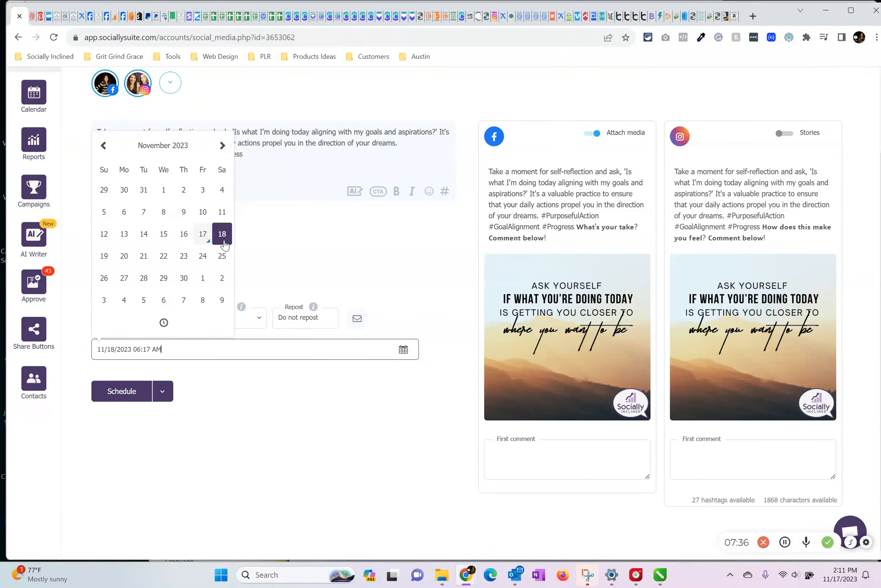
{"action": "left_click", "coordinate": [163, 322]}
{"action": "left_click", "coordinate": [185, 310]}
{"action": "left_click", "coordinate": [185, 309]}
{"action": "left_click", "coordinate": [185, 309]}
{"action": "left_click", "coordinate": [184, 308]}
{"action": "left_click", "coordinate": [115, 310]}
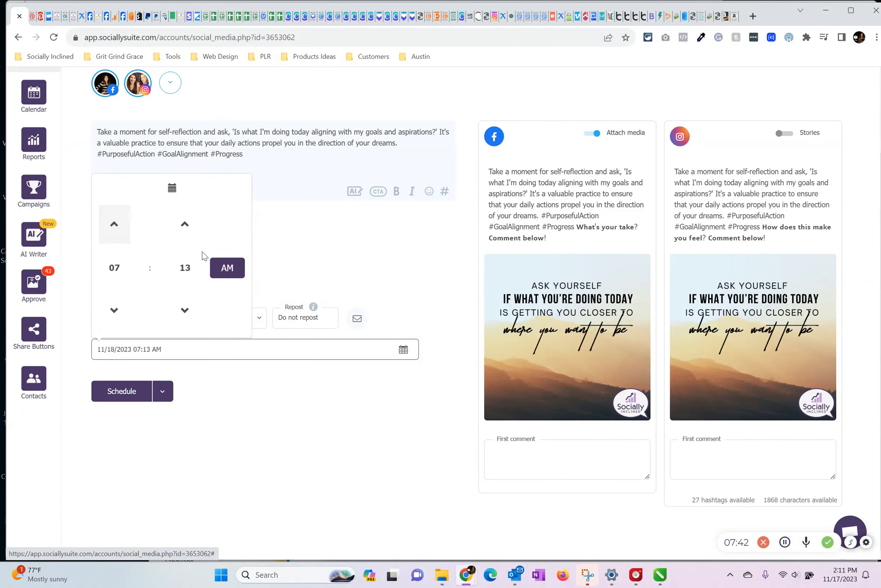
{"action": "left_click", "coordinate": [314, 249]}
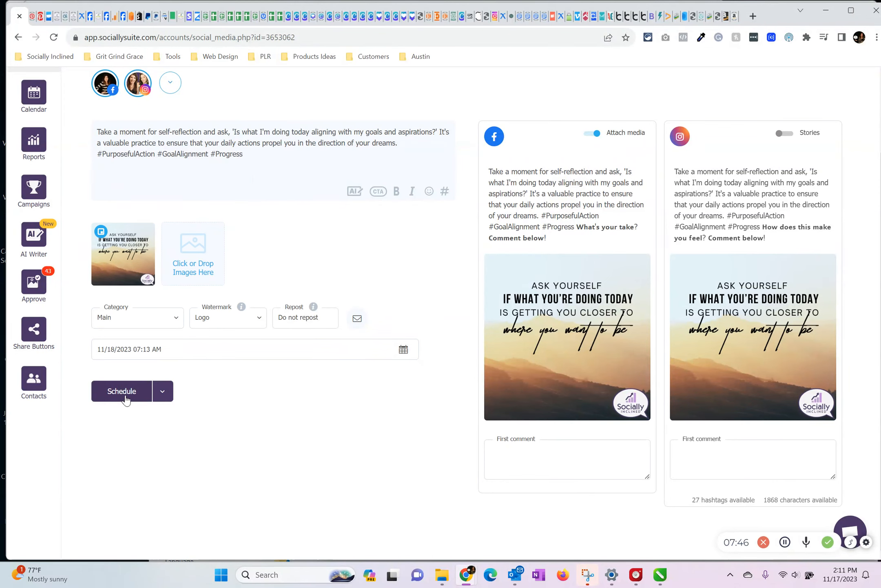
Reposition the logo watermark to the bottom centre of the post's image and review both network previews.
{"action": "mouse_move", "coordinate": [113, 276]}
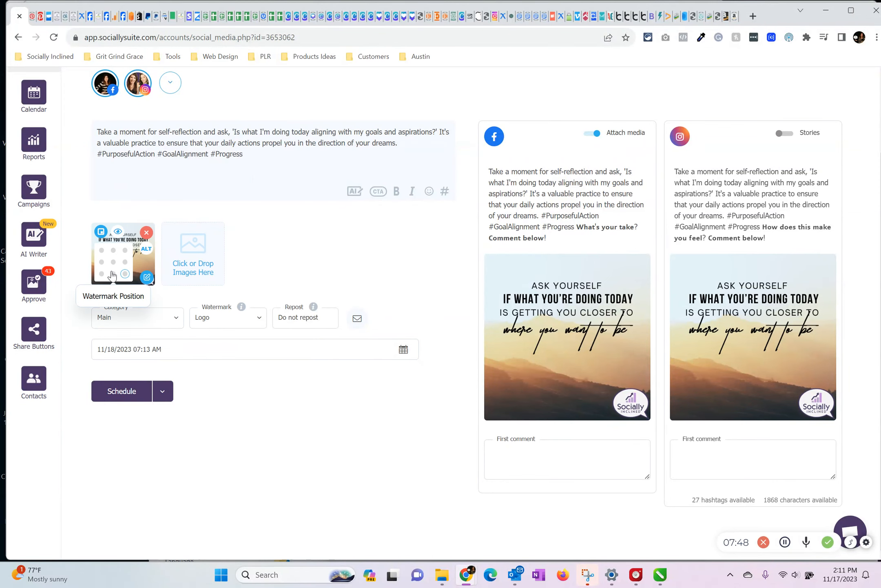
{"action": "left_click", "coordinate": [113, 274]}
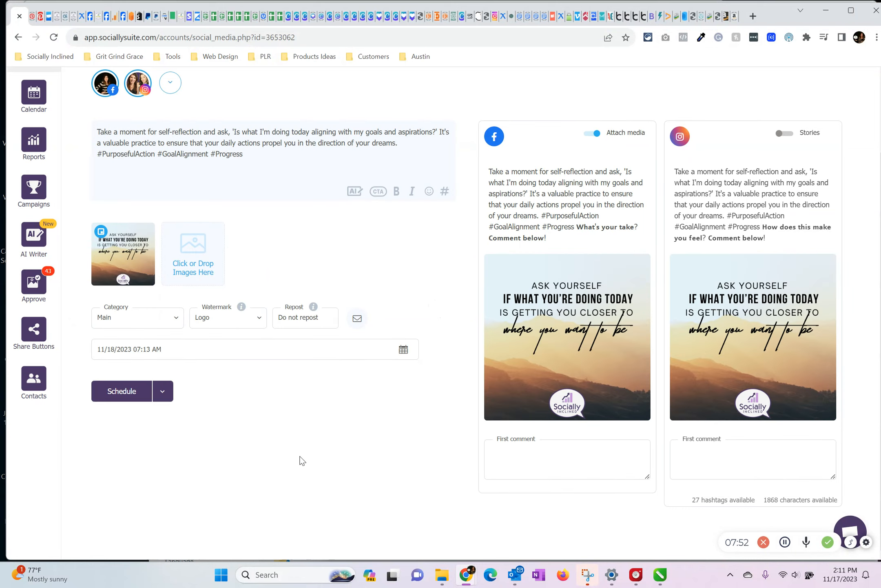
{"action": "scroll", "coordinate": [403, 463], "scroll_direction": "up", "scroll_amount": 2}
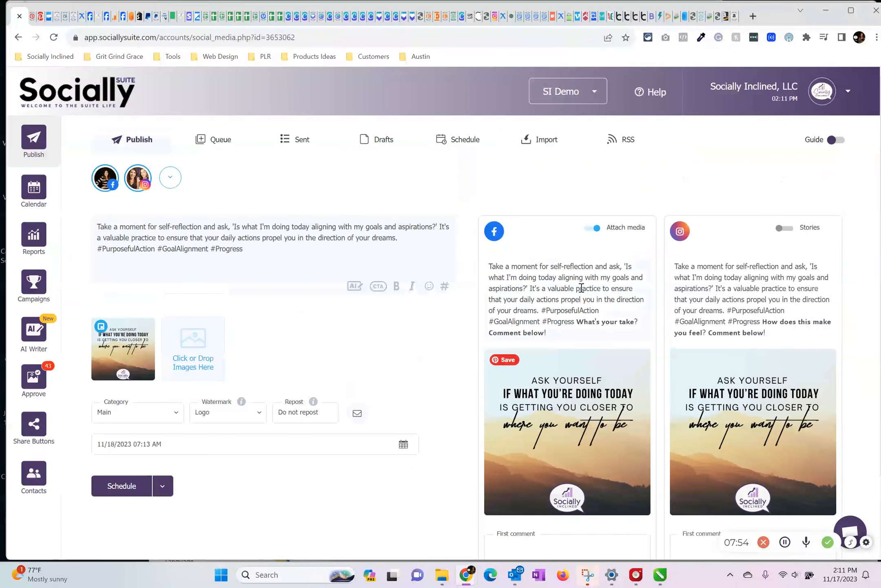
{"action": "scroll", "coordinate": [401, 444], "scroll_direction": "down", "scroll_amount": 1}
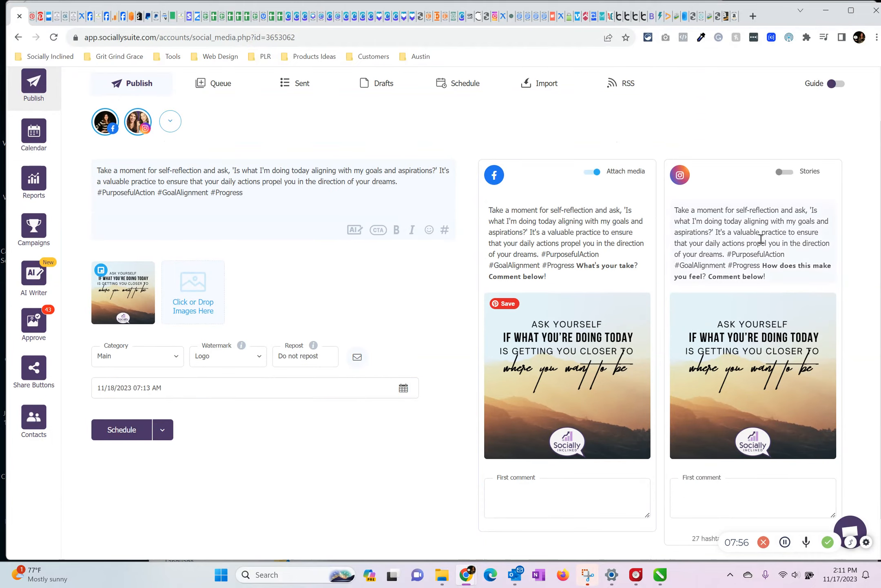
Leave the post without saving its edits and review the Nov 12 – 18, 2023 posts in the marketing calendar.
{"action": "left_click", "coordinate": [43, 140]}
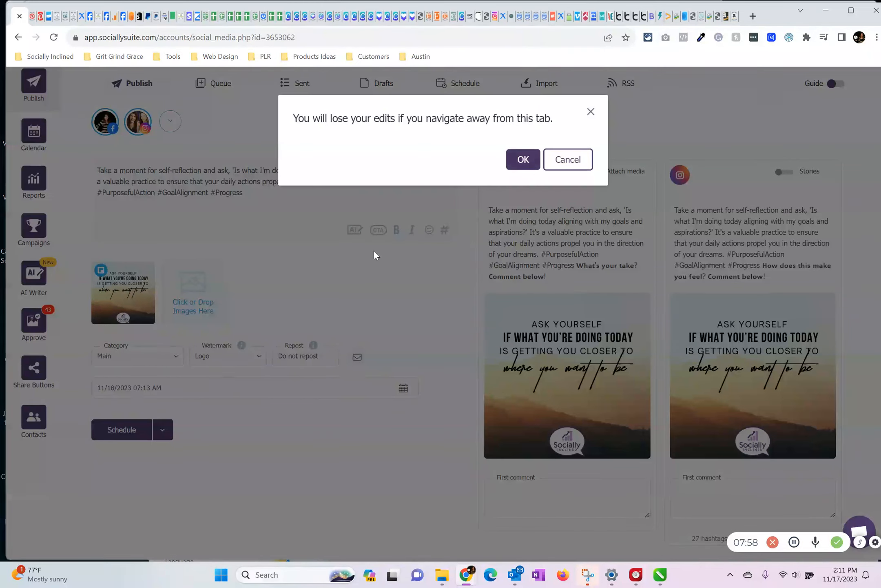
{"action": "left_click", "coordinate": [526, 162]}
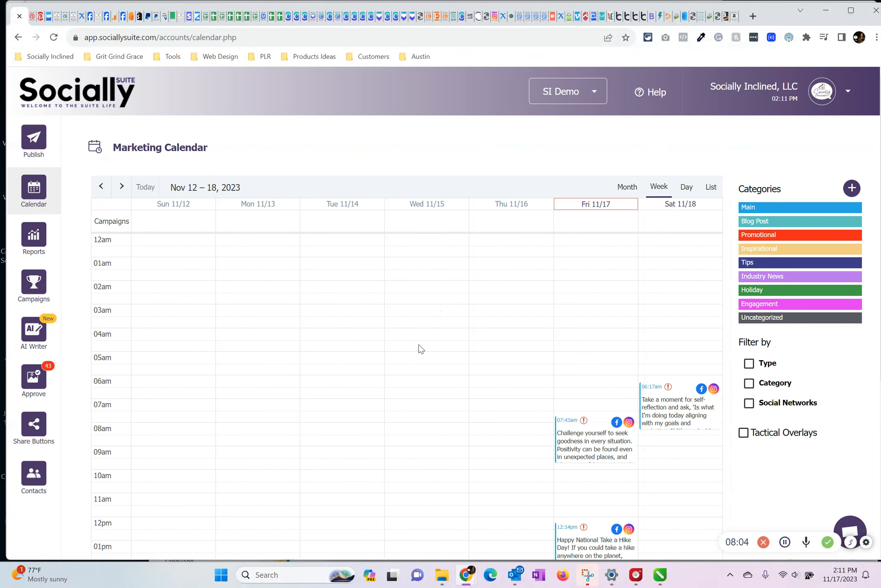
{"action": "scroll", "coordinate": [339, 387], "scroll_direction": "down", "scroll_amount": 5}
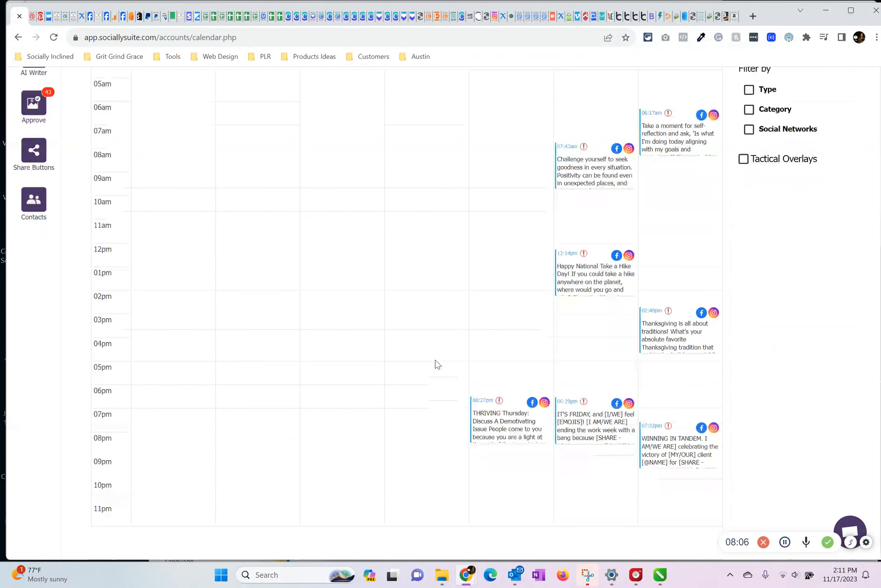
{"action": "scroll", "coordinate": [437, 364], "scroll_direction": "up", "scroll_amount": 5}
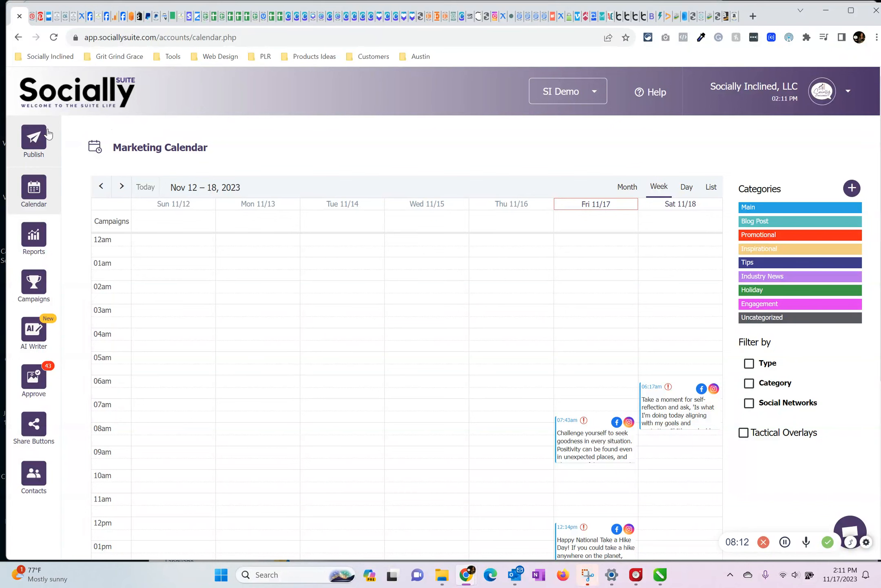
Advance the calendar to Nov 19 – 25, 2023 and examine the posts scheduled for that week.
{"action": "left_click", "coordinate": [121, 186]}
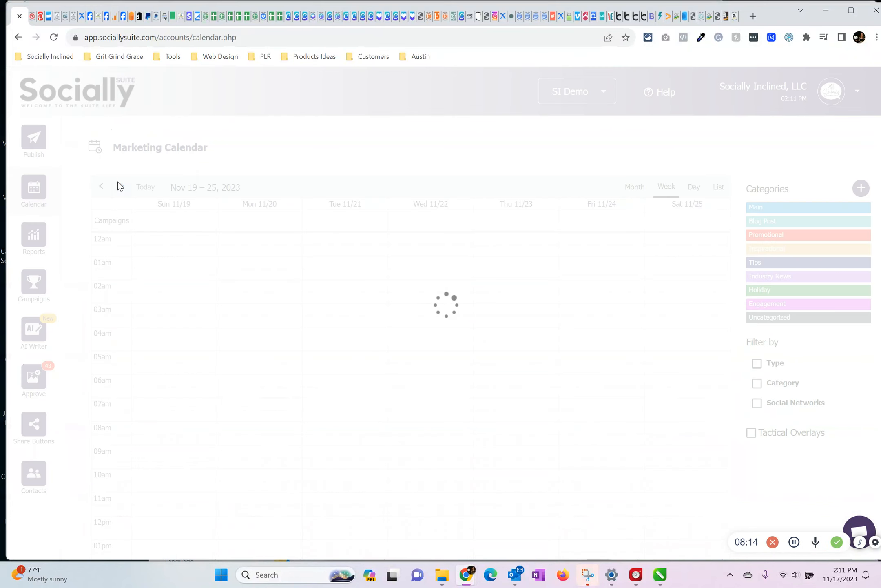
{"action": "scroll", "coordinate": [409, 366], "scroll_direction": "down", "scroll_amount": 5}
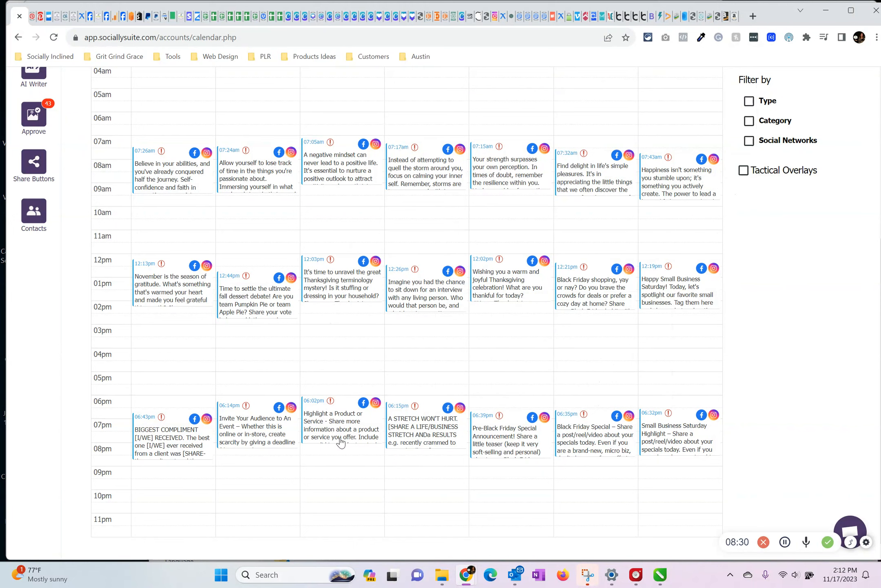
{"action": "mouse_move", "coordinate": [578, 451]}
{"action": "scroll", "coordinate": [342, 359], "scroll_direction": "up", "scroll_amount": 4}
{"action": "scroll", "coordinate": [342, 359], "scroll_direction": "down", "scroll_amount": 3}
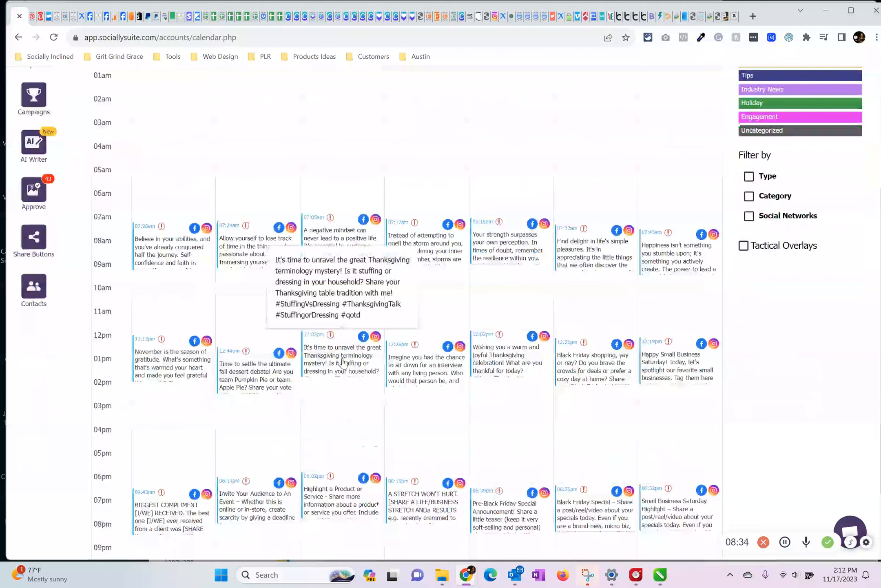
{"action": "scroll", "coordinate": [343, 359], "scroll_direction": "up", "scroll_amount": 3}
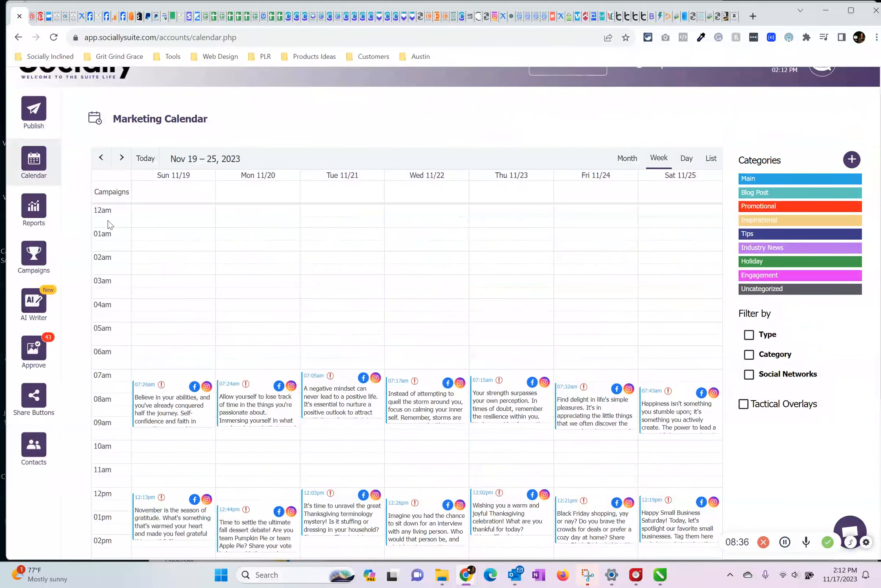
Open the publishing queue and examine the scheduled posts it lists.
{"action": "left_click", "coordinate": [44, 123]}
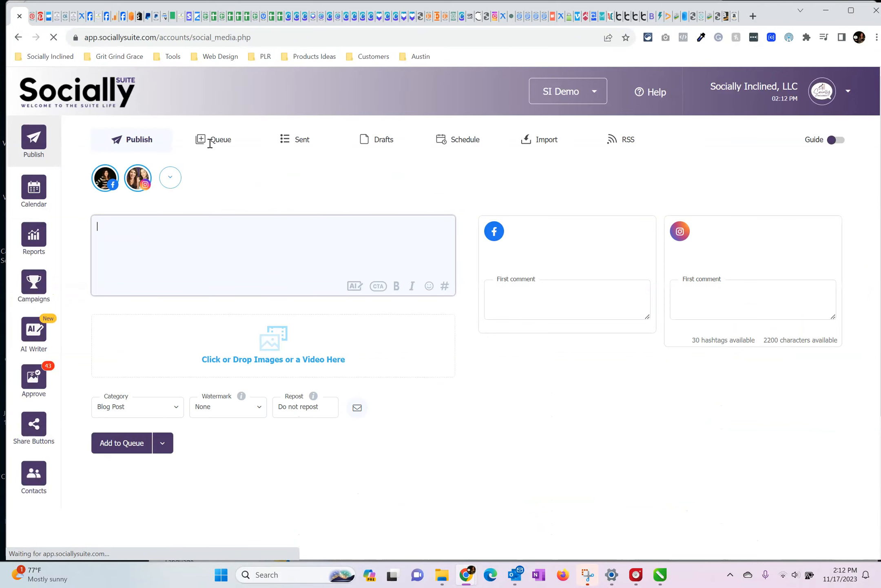
{"action": "left_click", "coordinate": [212, 141]}
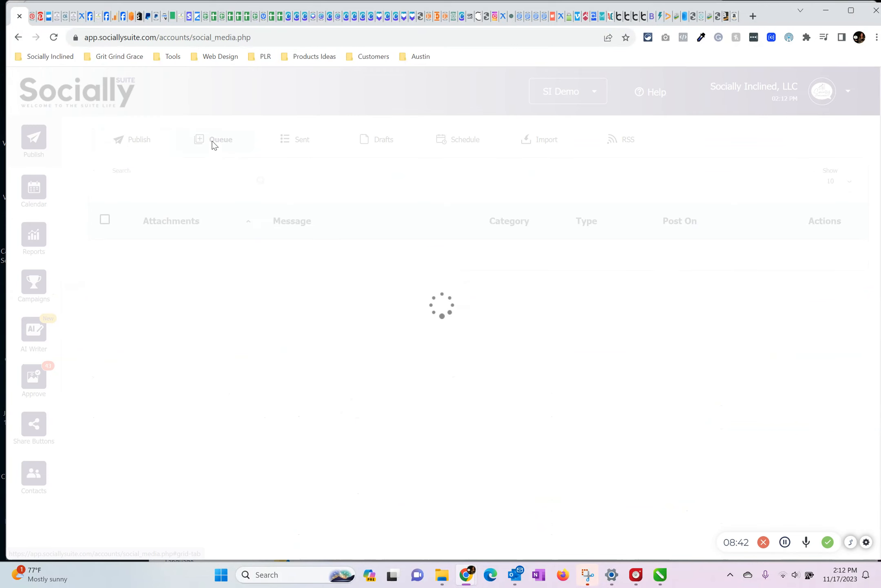
{"action": "scroll", "coordinate": [362, 365], "scroll_direction": "down", "scroll_amount": 10}
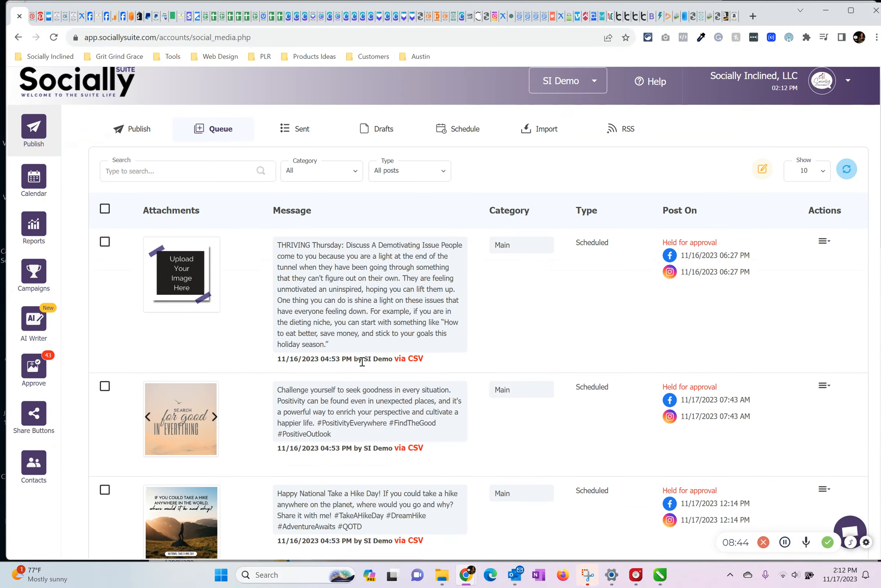
{"action": "scroll", "coordinate": [362, 365], "scroll_direction": "down", "scroll_amount": 9}
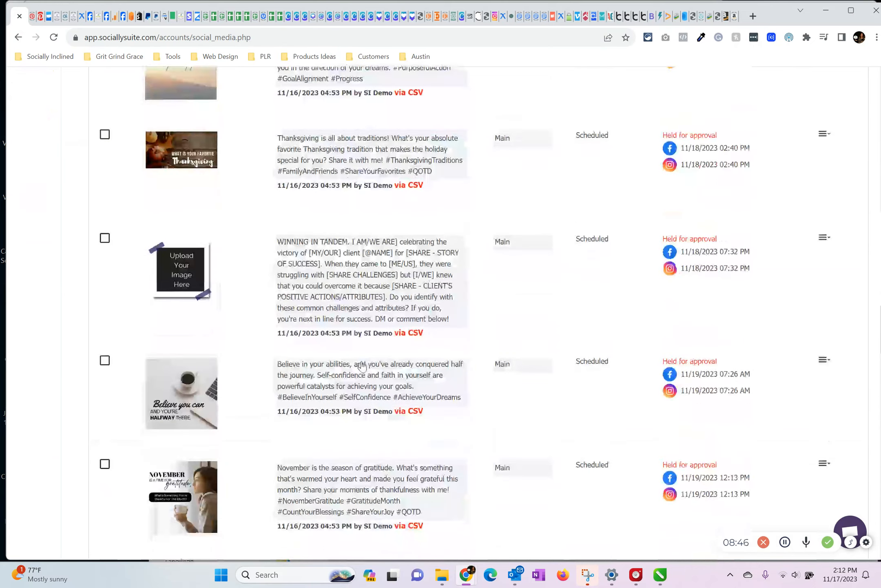
{"action": "scroll", "coordinate": [361, 361], "scroll_direction": "up", "scroll_amount": 1}
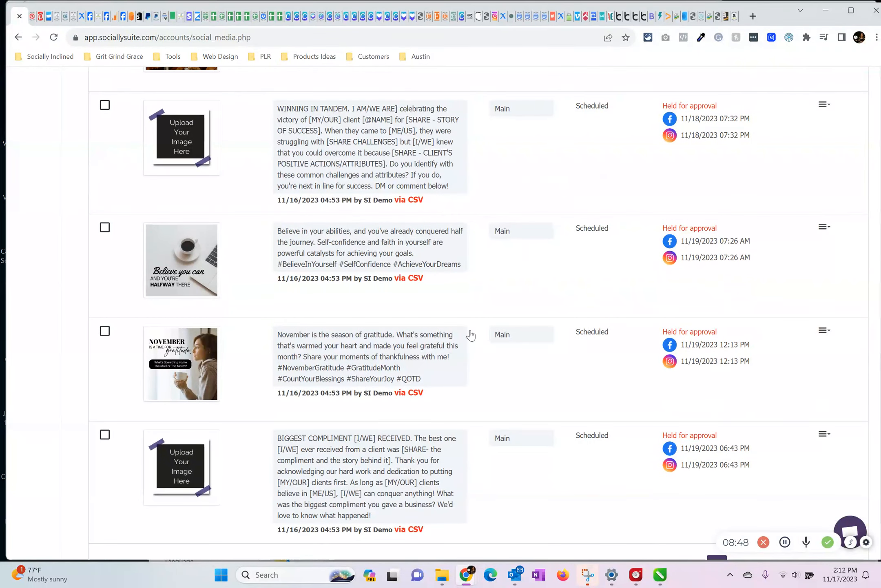
{"action": "scroll", "coordinate": [429, 269], "scroll_direction": "up", "scroll_amount": 10}
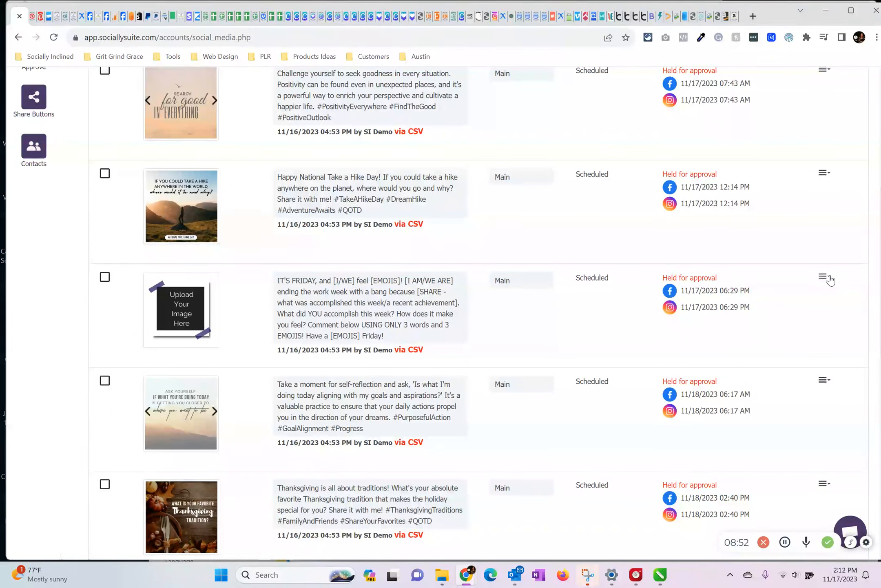
View the actions offered for the IT'S FRIDAY post, and open and close the National Take a Hike Day message's inline editor.
{"action": "left_click", "coordinate": [825, 276]}
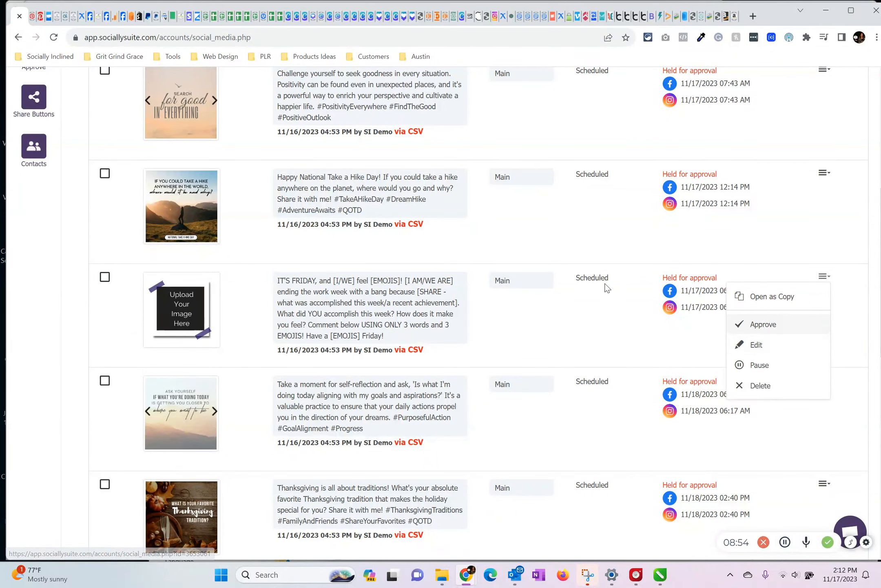
{"action": "left_click", "coordinate": [314, 184]}
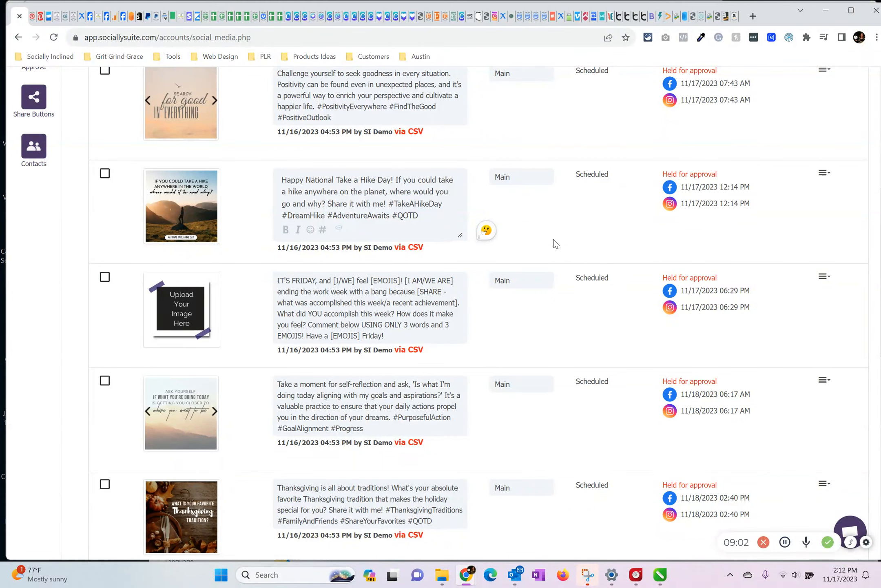
{"action": "scroll", "coordinate": [577, 236], "scroll_direction": "up", "scroll_amount": 10}
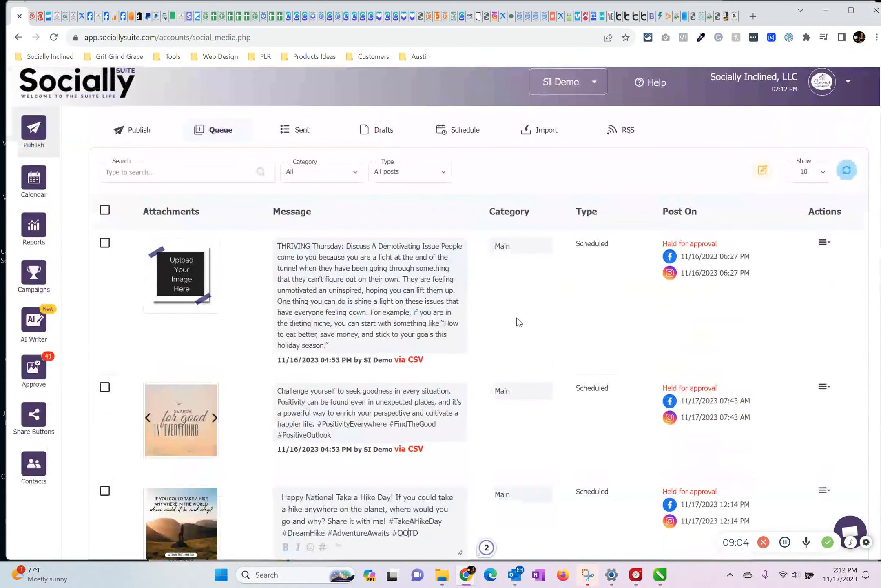
{"action": "scroll", "coordinate": [547, 309], "scroll_direction": "down", "scroll_amount": 1}
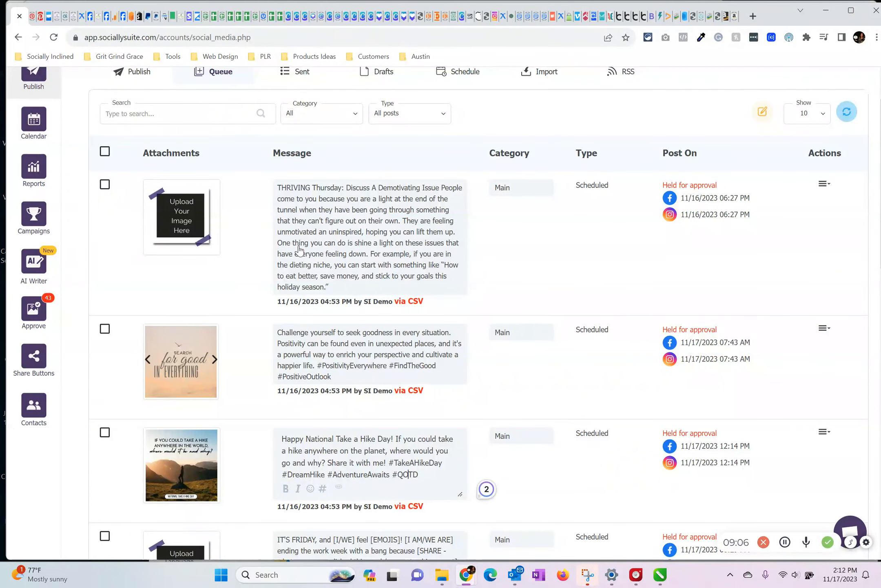
{"action": "left_click", "coordinate": [248, 262]}
Filter the queue to the Main category and show 100 posts per page.
{"action": "left_click", "coordinate": [332, 114]}
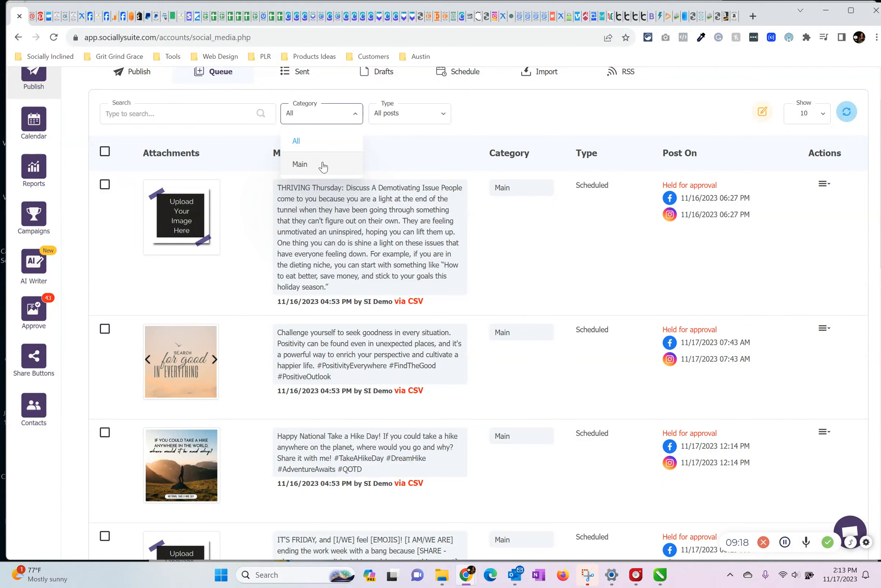
{"action": "left_click", "coordinate": [307, 165]}
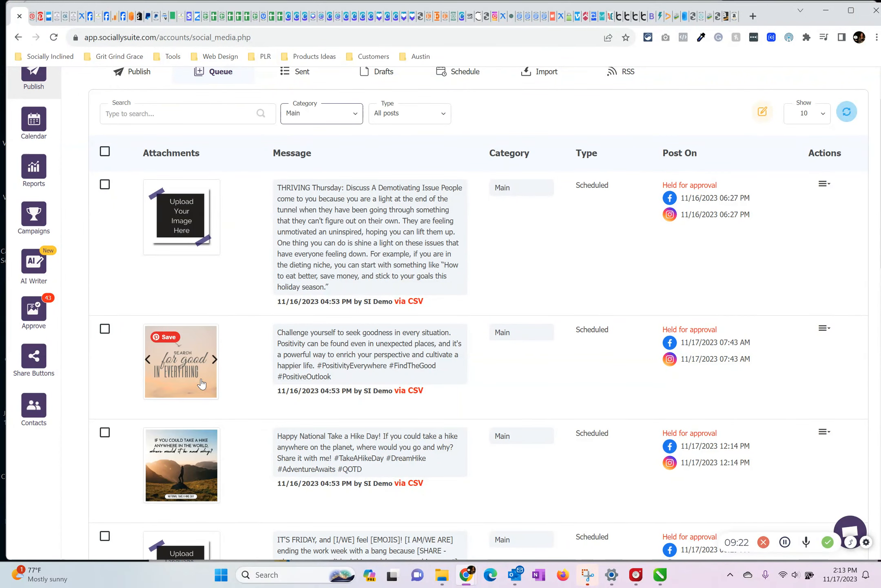
{"action": "left_click", "coordinate": [105, 153]}
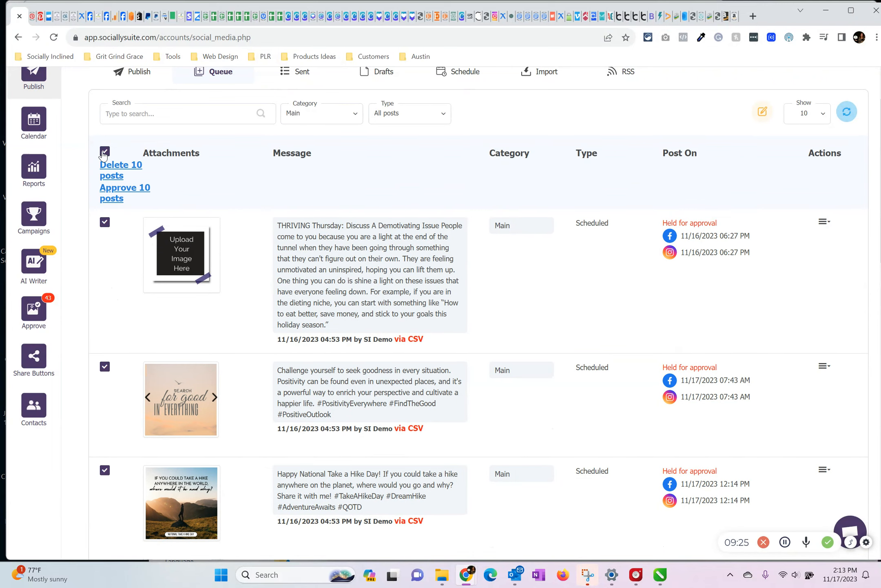
{"action": "left_click", "coordinate": [825, 116]}
{"action": "left_click", "coordinate": [801, 211]}
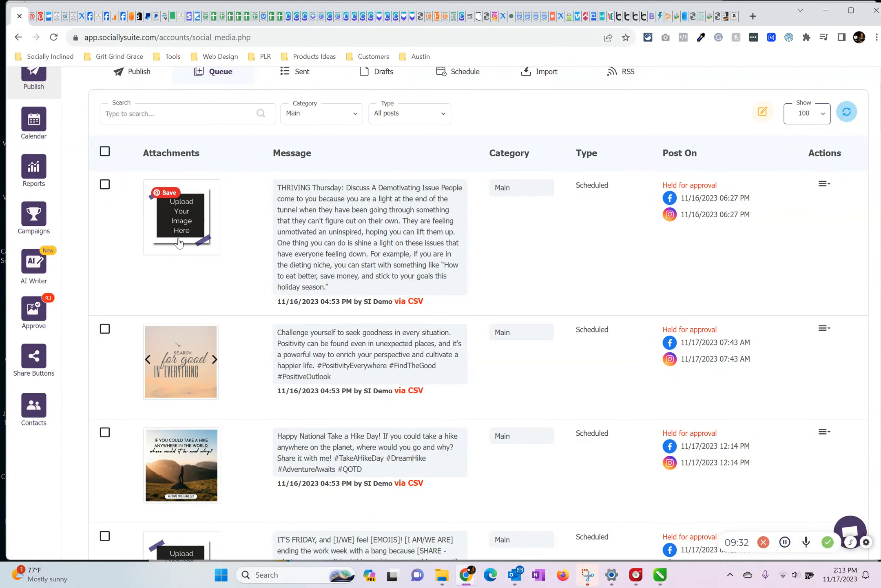
Select all queued posts, and deselect the posts with "Upload Your Image Here" placeholder images dated 11/16 through 11/19/2023.
{"action": "left_click", "coordinate": [105, 151]}
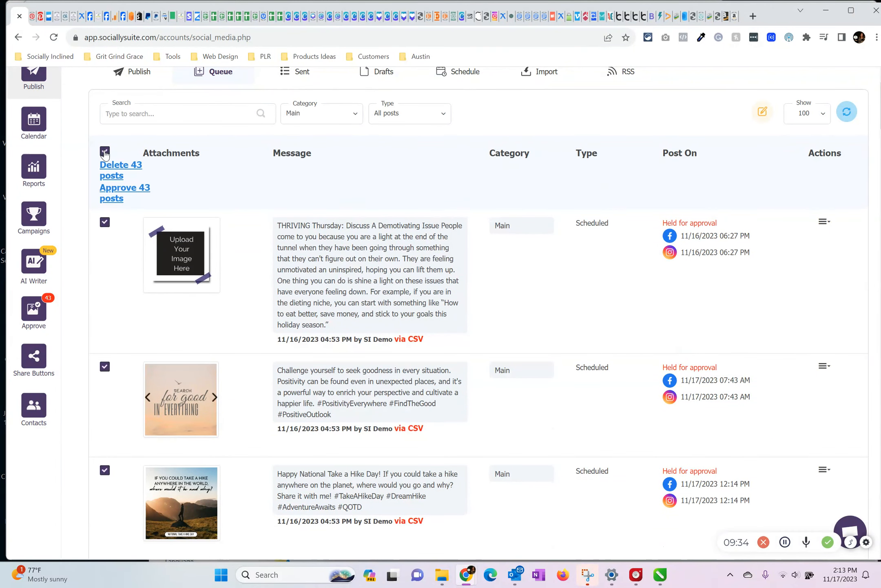
{"action": "left_click", "coordinate": [105, 223]}
{"action": "scroll", "coordinate": [110, 310], "scroll_direction": "down", "scroll_amount": 7}
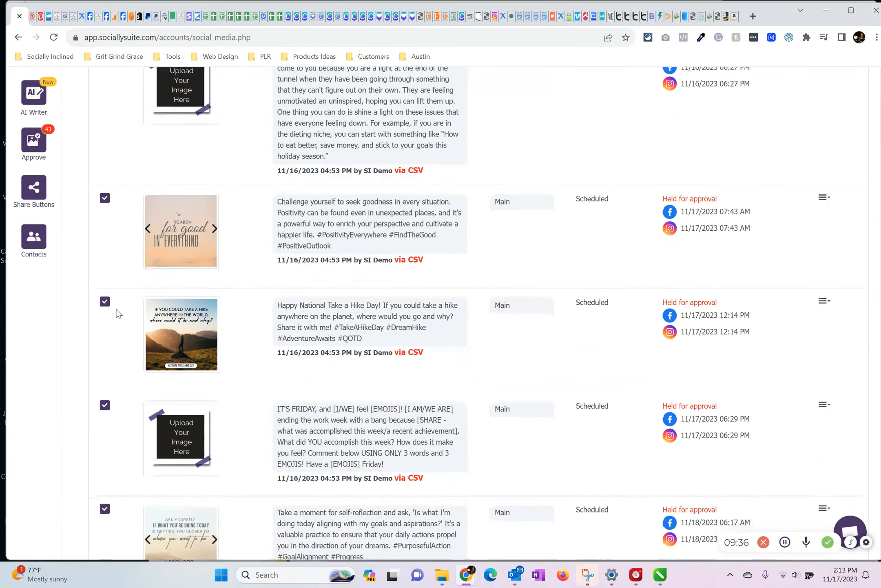
{"action": "left_click", "coordinate": [103, 269]}
{"action": "scroll", "coordinate": [124, 346], "scroll_direction": "down", "scroll_amount": 7}
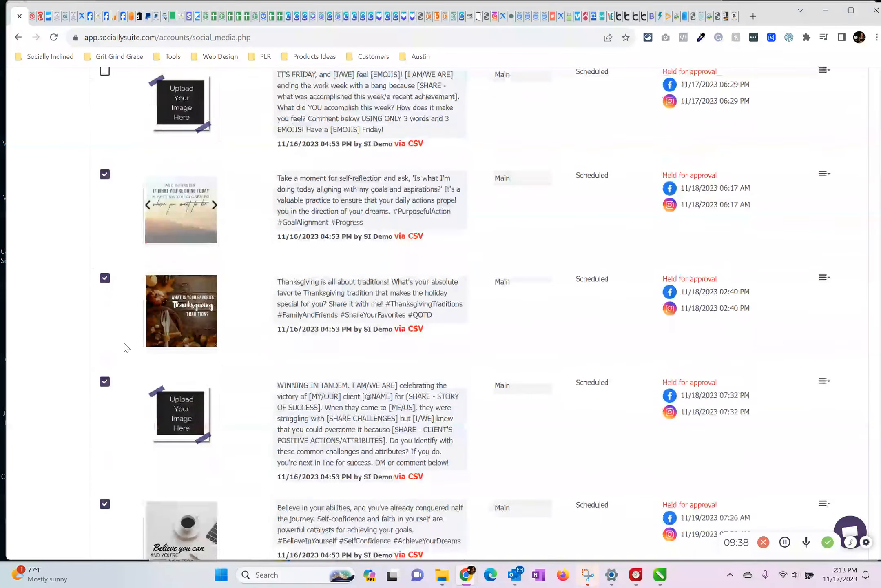
{"action": "left_click", "coordinate": [105, 283]}
{"action": "scroll", "coordinate": [115, 334], "scroll_direction": "down", "scroll_amount": 6}
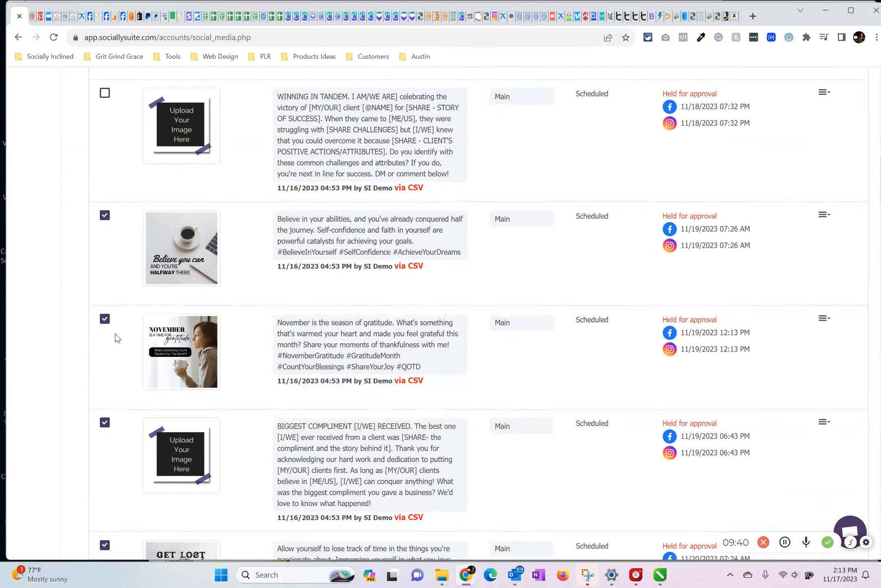
{"action": "left_click", "coordinate": [105, 352]}
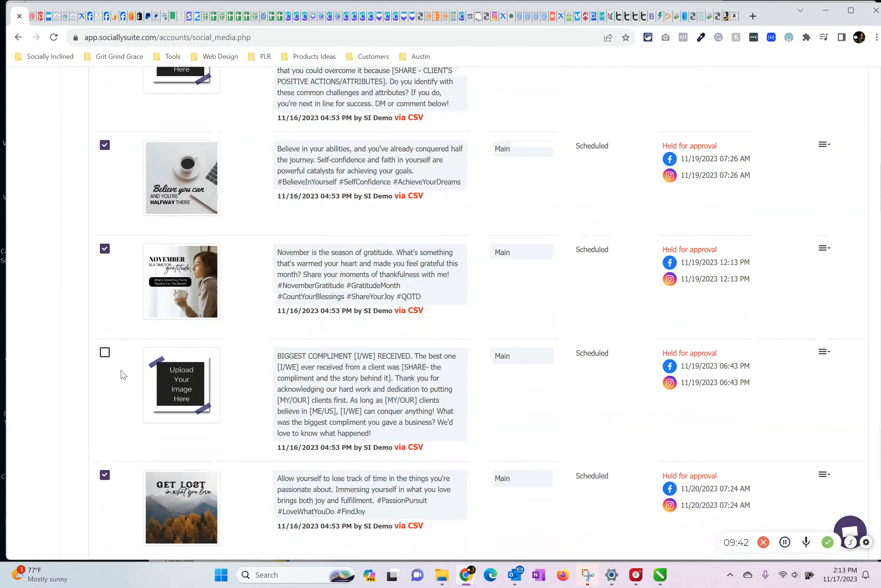
Deselect the queued posts with "Upload Your Image Here" placeholder images dated 11/20 through 11/24/2023.
{"action": "scroll", "coordinate": [122, 371], "scroll_direction": "down", "scroll_amount": 6}
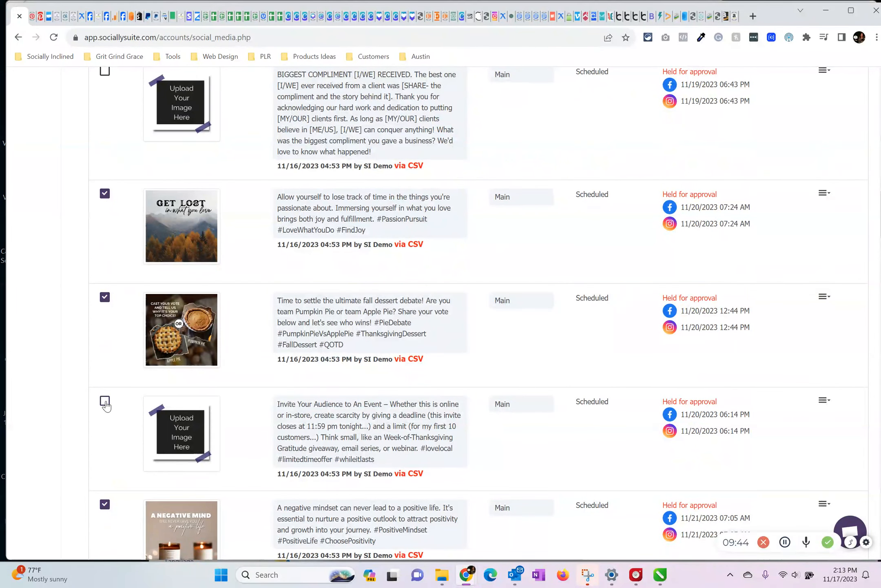
{"action": "scroll", "coordinate": [125, 450], "scroll_direction": "down", "scroll_amount": 8}
{"action": "left_click", "coordinate": [105, 366]}
{"action": "scroll", "coordinate": [100, 371], "scroll_direction": "down", "scroll_amount": 8}
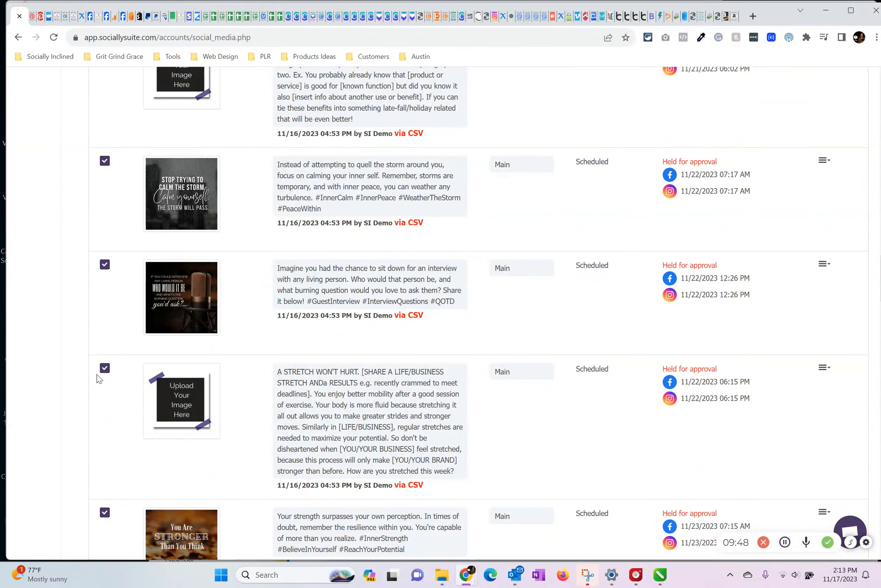
{"action": "left_click", "coordinate": [105, 368]}
{"action": "scroll", "coordinate": [122, 419], "scroll_direction": "down", "scroll_amount": 5}
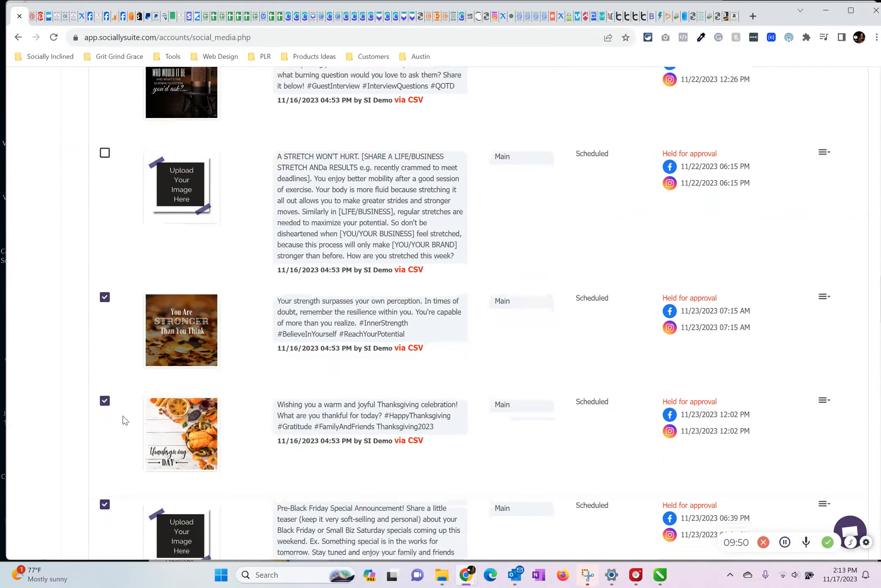
{"action": "scroll", "coordinate": [124, 420], "scroll_direction": "down", "scroll_amount": 3}
{"action": "left_click", "coordinate": [106, 386]}
{"action": "scroll", "coordinate": [107, 386], "scroll_direction": "down", "scroll_amount": 4}
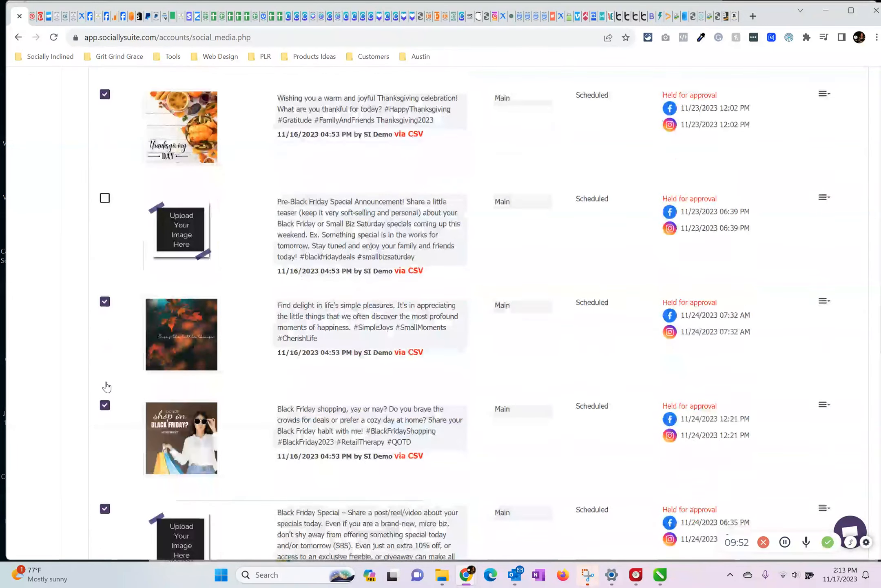
{"action": "scroll", "coordinate": [106, 387], "scroll_direction": "down", "scroll_amount": 3}
{"action": "left_click", "coordinate": [105, 407]}
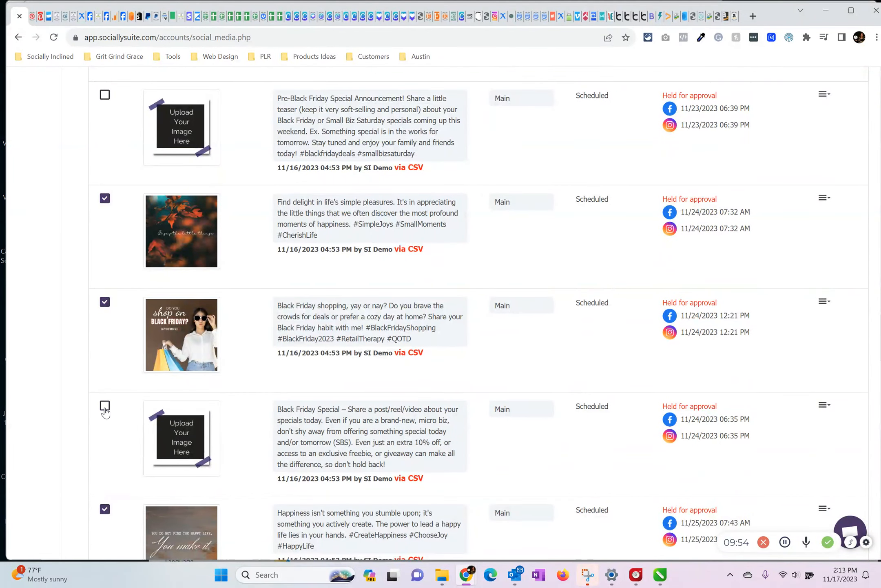
Open the weekly posting schedule and examine the time slots with their social networks and categories.
{"action": "scroll", "coordinate": [338, 289], "scroll_direction": "up", "scroll_amount": 20}
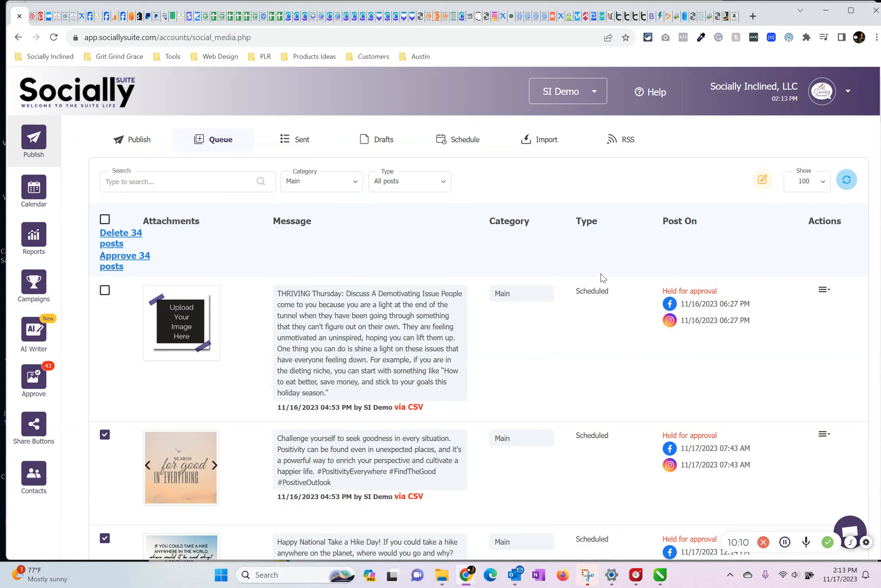
{"action": "left_click", "coordinate": [464, 139]}
{"action": "scroll", "coordinate": [519, 338], "scroll_direction": "down", "scroll_amount": 5}
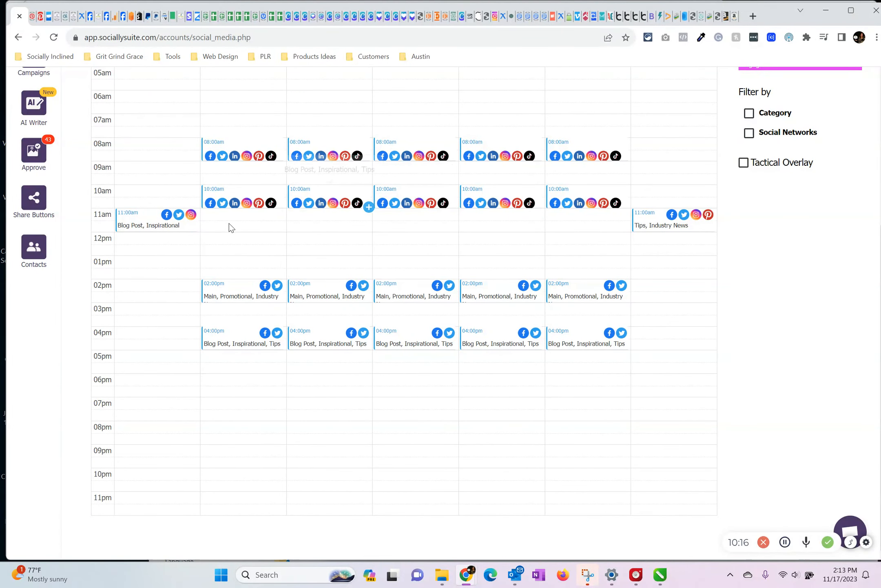
{"action": "scroll", "coordinate": [582, 261], "scroll_direction": "up", "scroll_amount": 1}
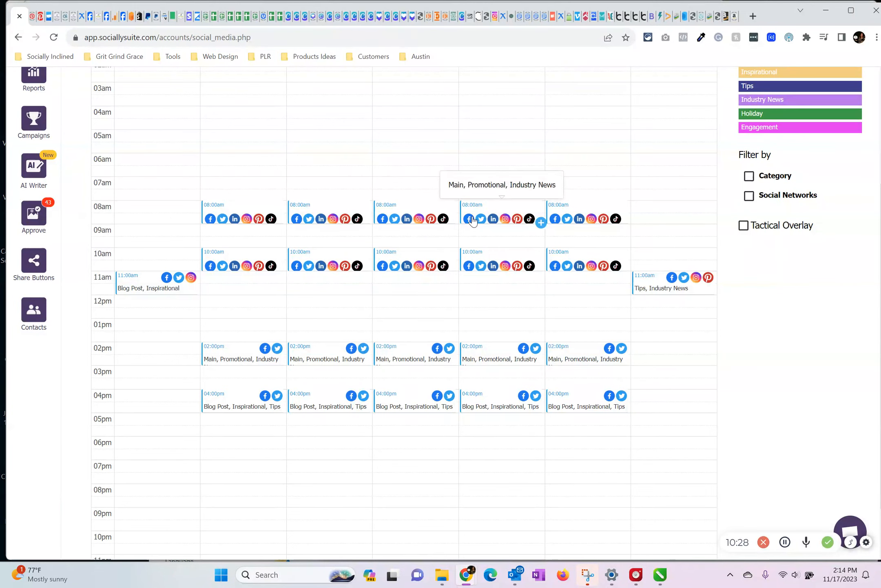
Open the AI Writer and examine the content types it offers, from Social Media to SEO.
{"action": "scroll", "coordinate": [588, 257], "scroll_direction": "up", "scroll_amount": 5}
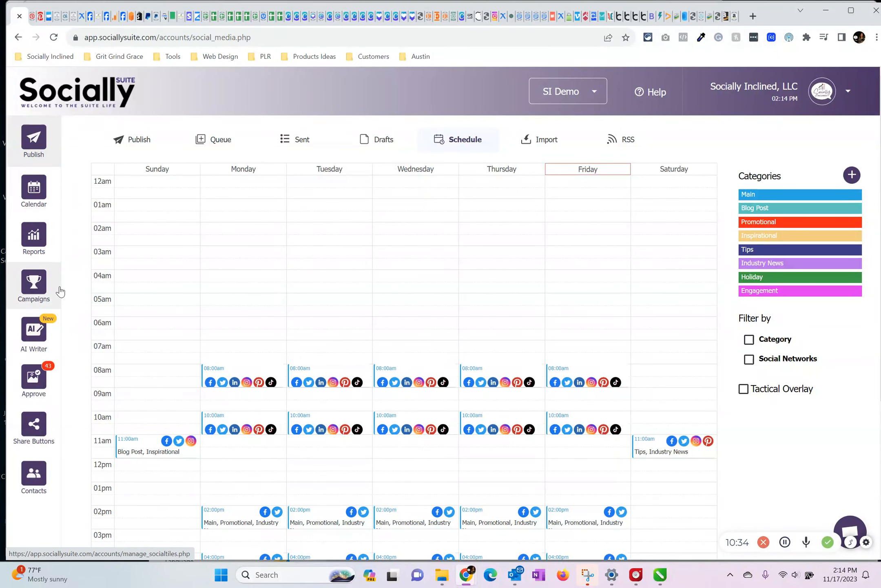
{"action": "left_click", "coordinate": [37, 331]}
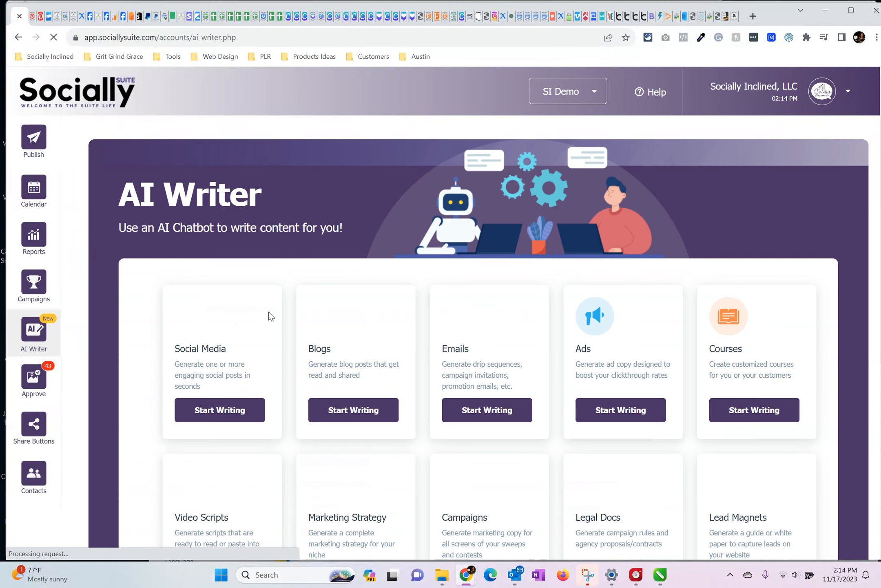
{"action": "scroll", "coordinate": [388, 316], "scroll_direction": "down", "scroll_amount": 1}
{"action": "scroll", "coordinate": [388, 317], "scroll_direction": "down", "scroll_amount": 4}
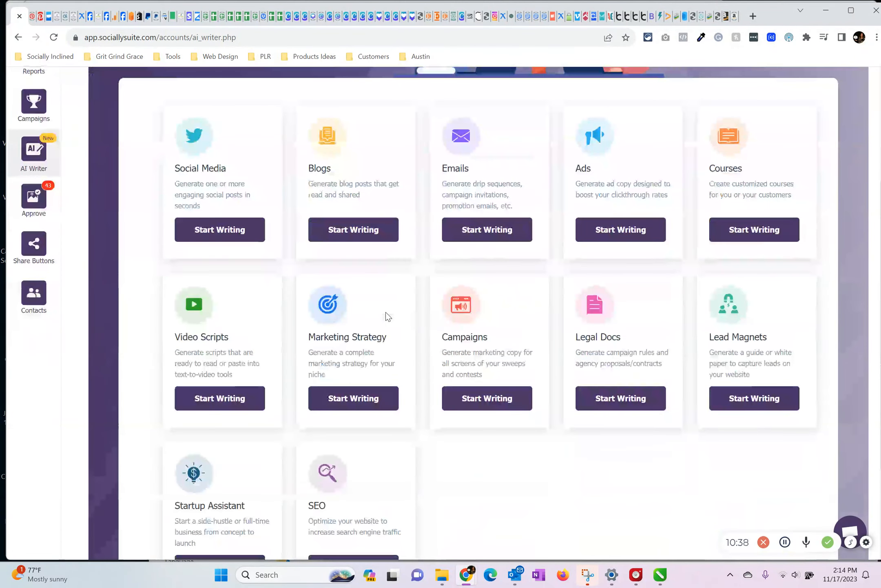
{"action": "scroll", "coordinate": [387, 317], "scroll_direction": "down", "scroll_amount": 1}
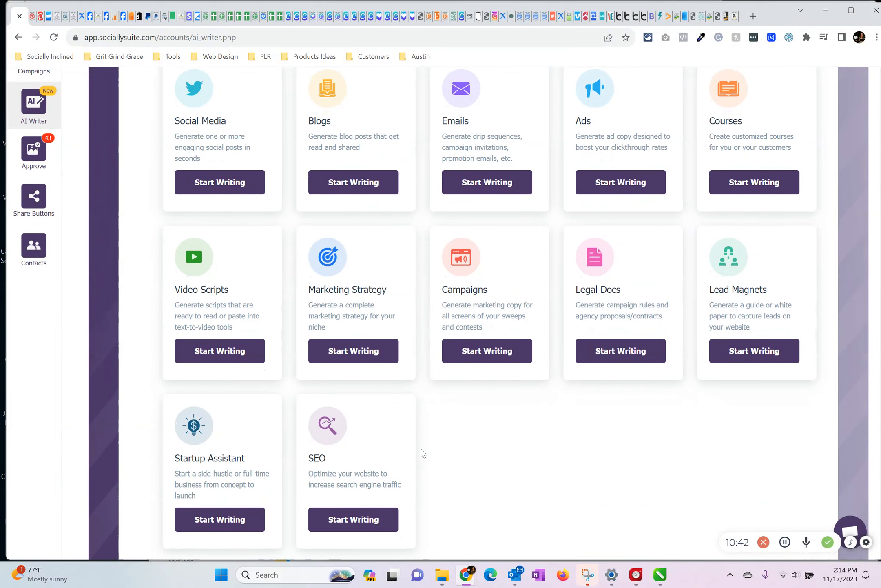
{"action": "scroll", "coordinate": [472, 457], "scroll_direction": "up", "scroll_amount": 1}
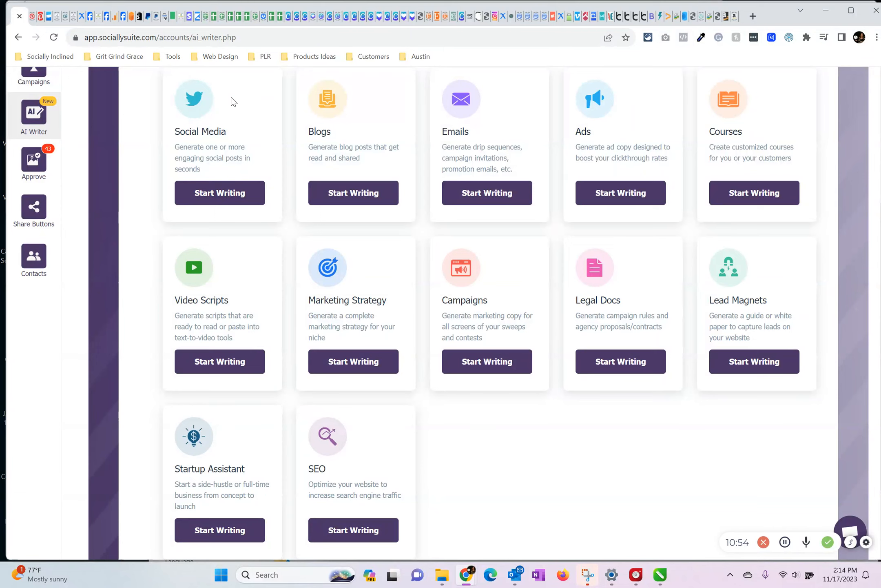
{"action": "scroll", "coordinate": [693, 131], "scroll_direction": "up", "scroll_amount": 4}
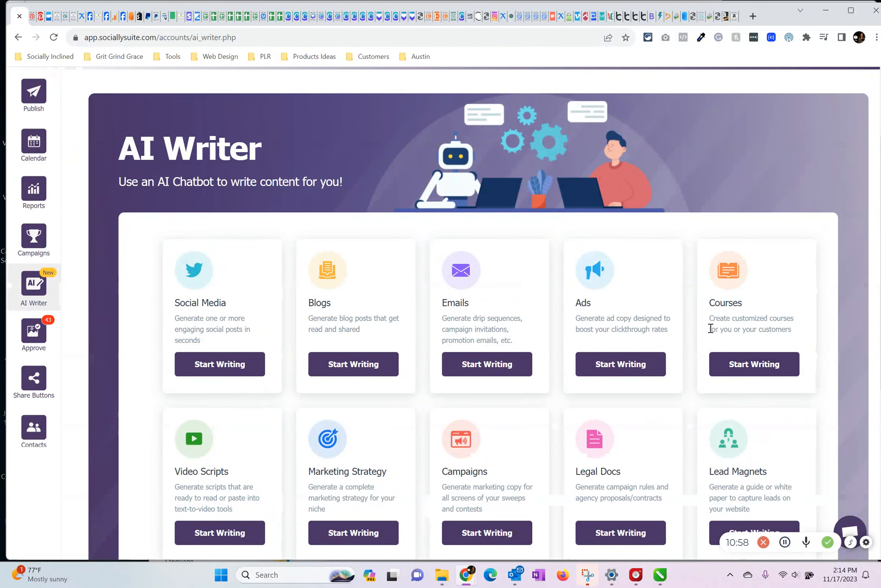
{"action": "scroll", "coordinate": [637, 317], "scroll_direction": "down", "scroll_amount": 2}
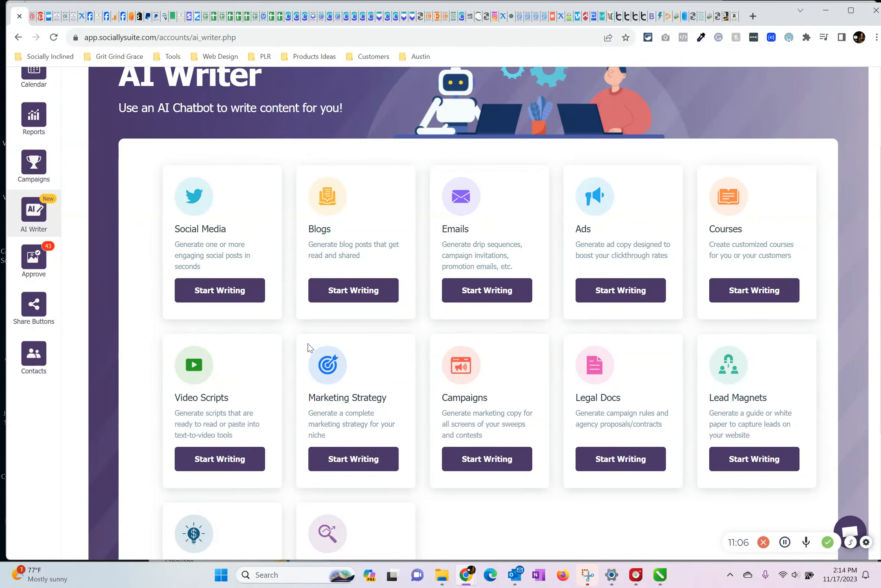
Start writing a Marketing Strategy with the AI Writer and switch the ChatGPT model to GPT-3.5.
{"action": "left_click", "coordinate": [353, 457]}
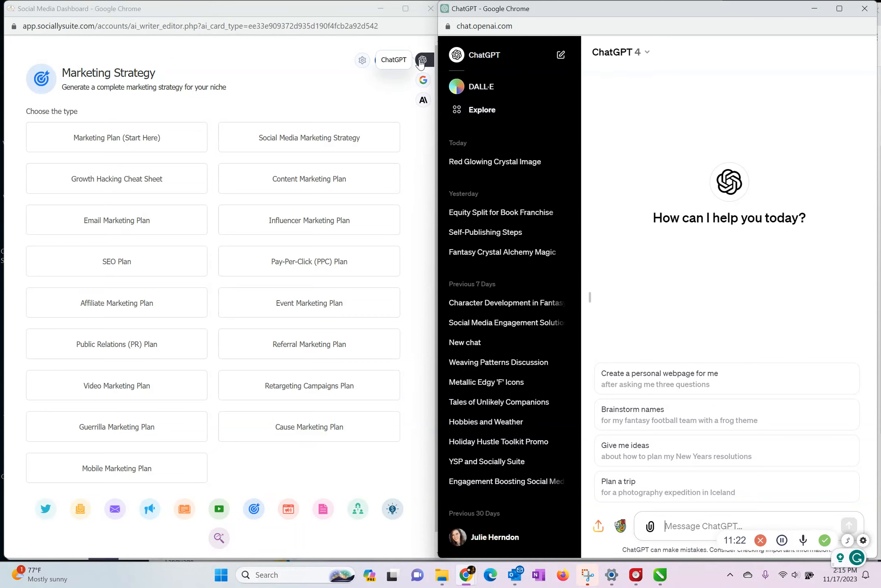
{"action": "left_click", "coordinate": [640, 59]}
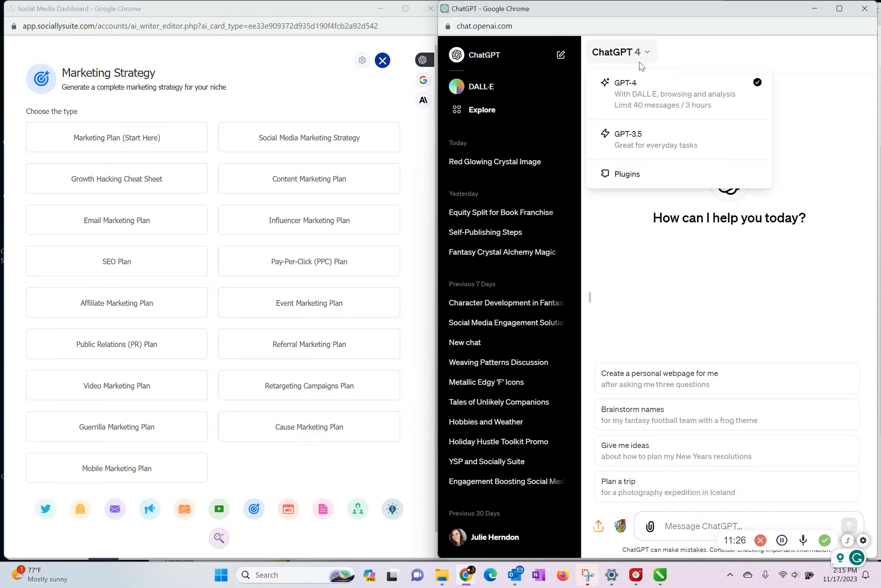
{"action": "left_click", "coordinate": [644, 137]}
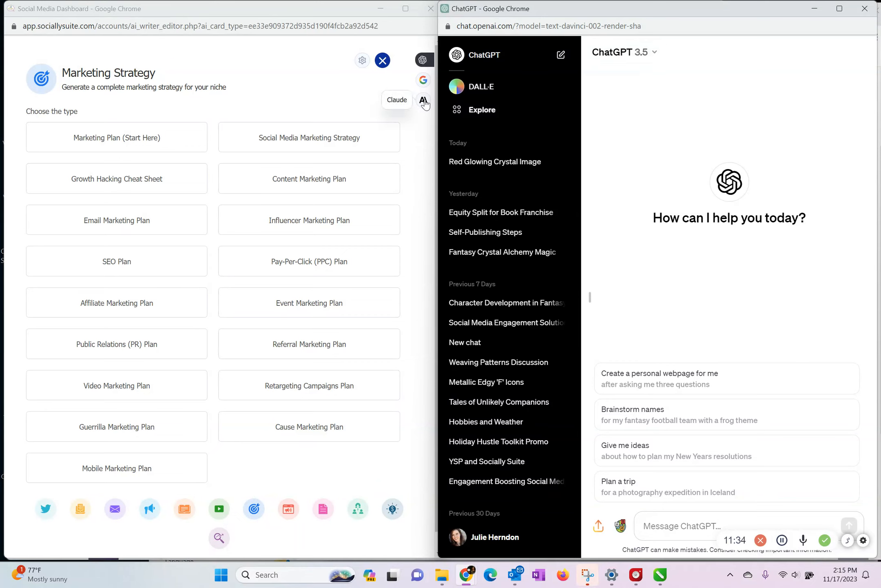
Open the AI Writer's Company Profile, read through the product/service description, and return to the Marketing Strategy types without saving.
{"action": "left_click", "coordinate": [363, 62]}
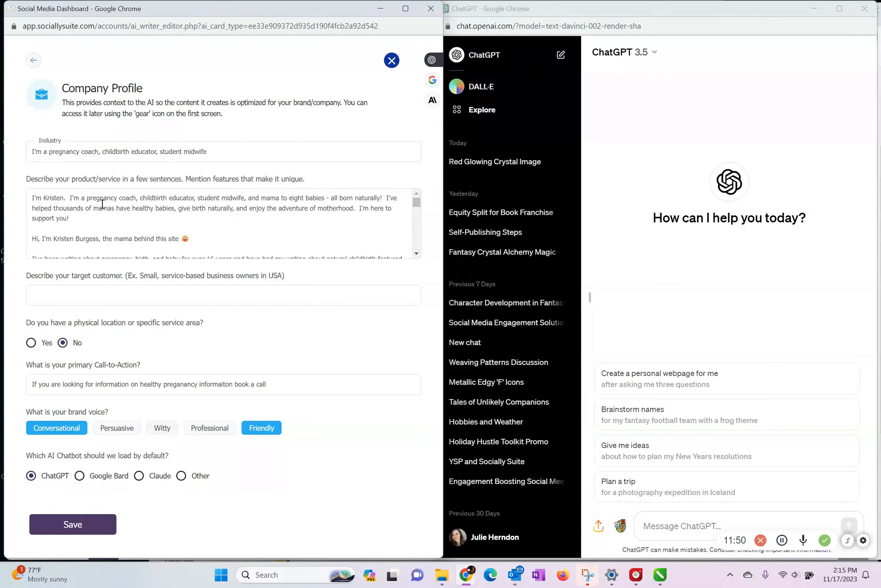
{"action": "scroll", "coordinate": [84, 206], "scroll_direction": "down", "scroll_amount": 1}
{"action": "scroll", "coordinate": [85, 211], "scroll_direction": "up", "scroll_amount": 1}
{"action": "scroll", "coordinate": [125, 214], "scroll_direction": "down", "scroll_amount": 5}
{"action": "scroll", "coordinate": [126, 214], "scroll_direction": "down", "scroll_amount": 10}
{"action": "scroll", "coordinate": [126, 214], "scroll_direction": "down", "scroll_amount": 5}
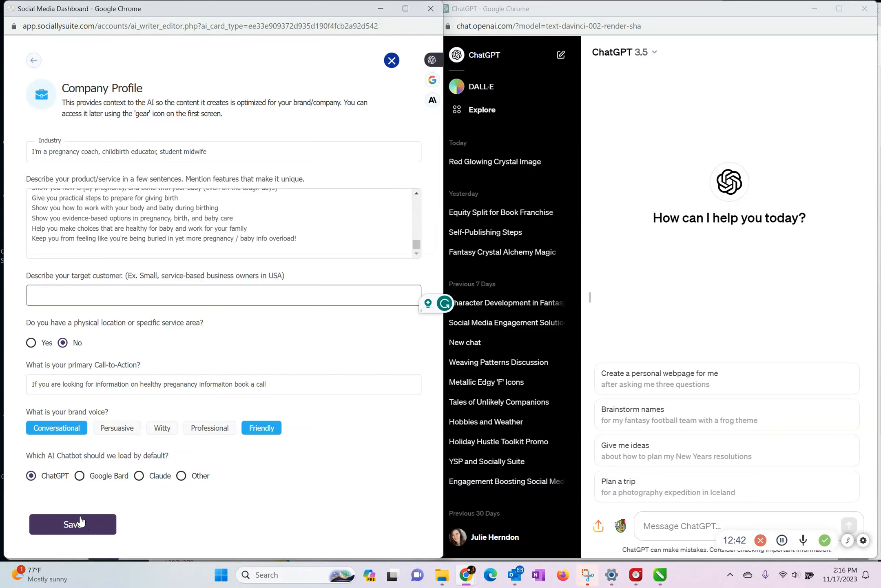
{"action": "left_click", "coordinate": [33, 60]}
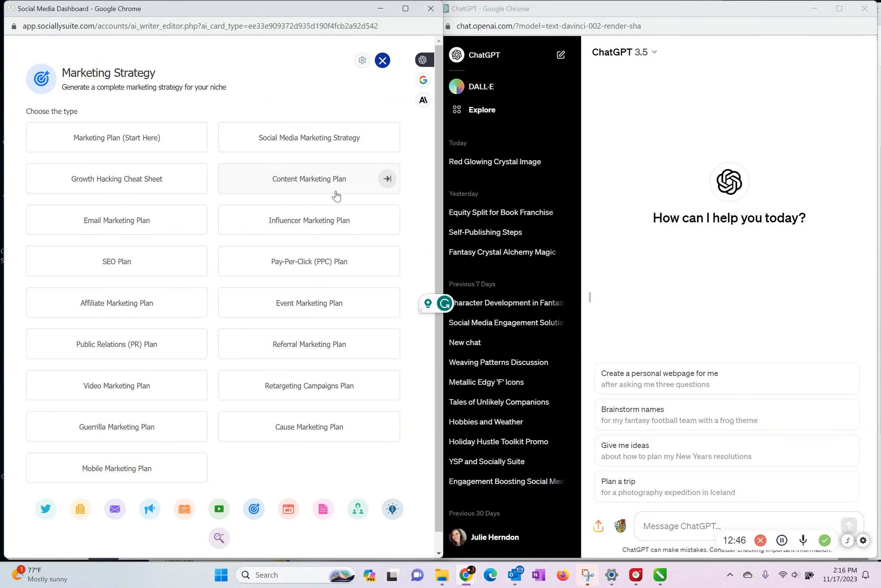
Generate an AI chatbot prompt for a Social Media Marketing Strategy with the objective "Get more engagement and attract new followers.".
{"action": "left_click", "coordinate": [336, 141]}
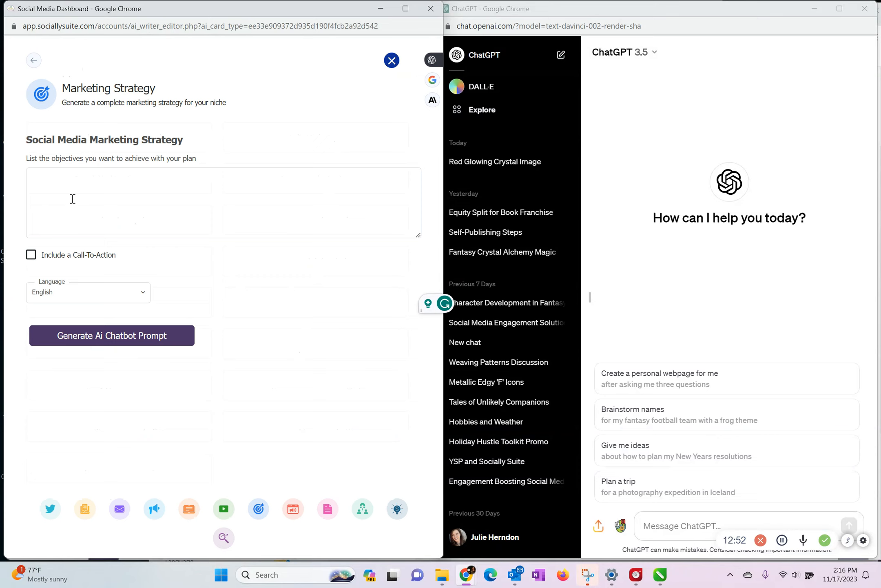
{"action": "left_click", "coordinate": [129, 197]}
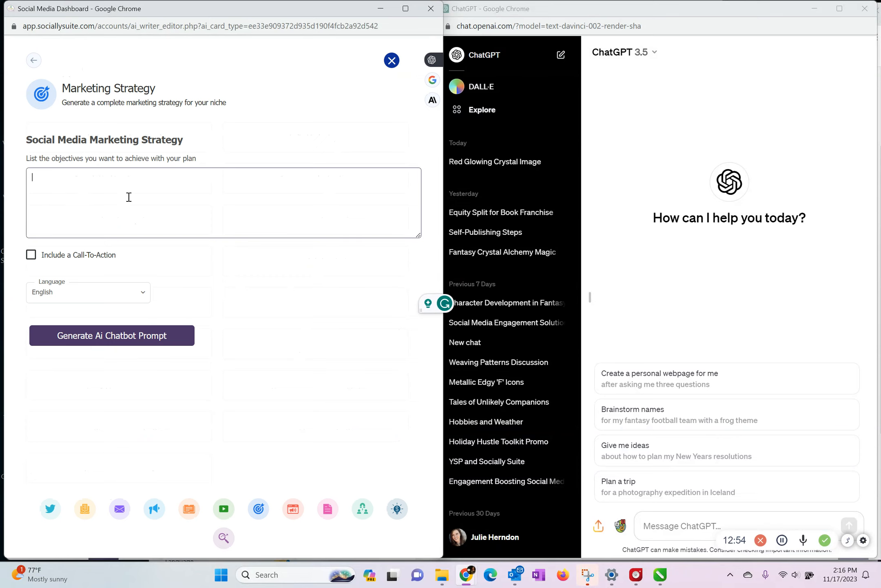
{"action": "type", "text": "Get "}
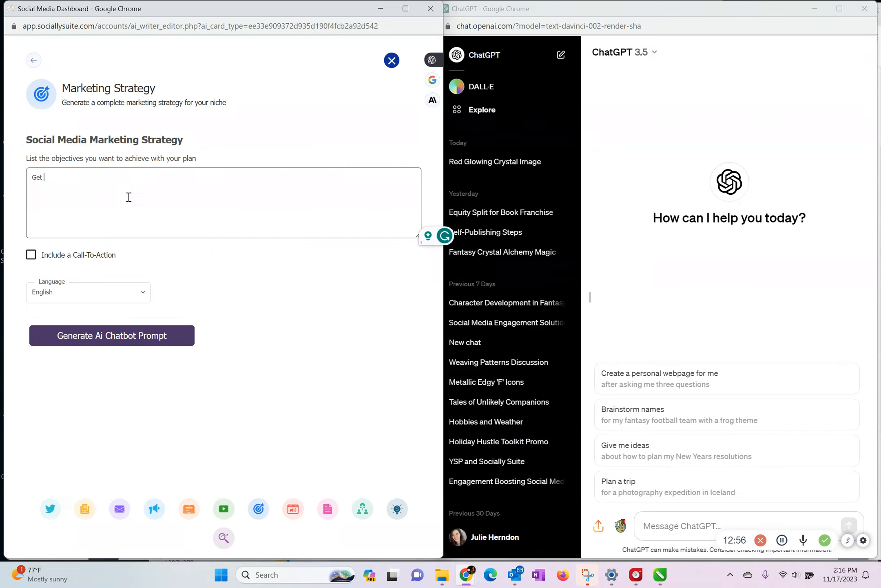
{"action": "type", "text": "more engag"}
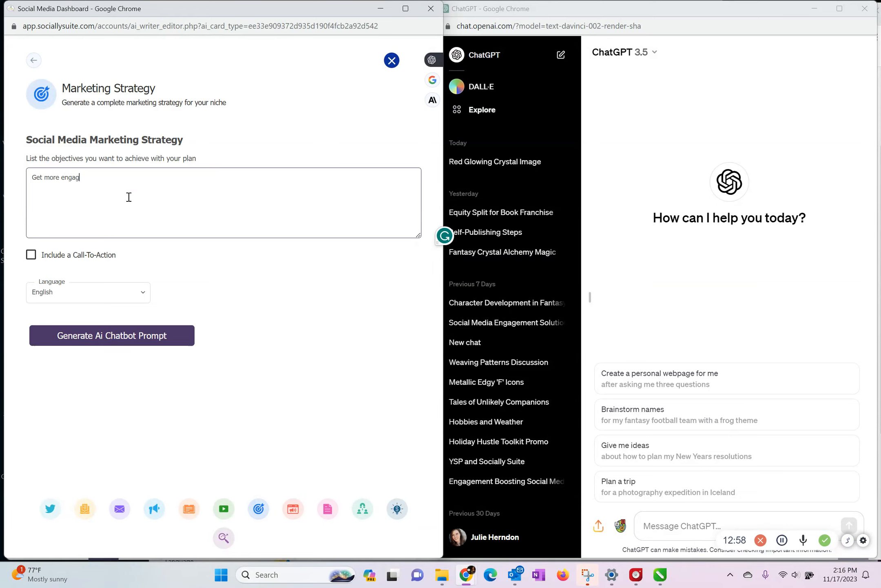
{"action": "type", "text": "ement and attract new followers."}
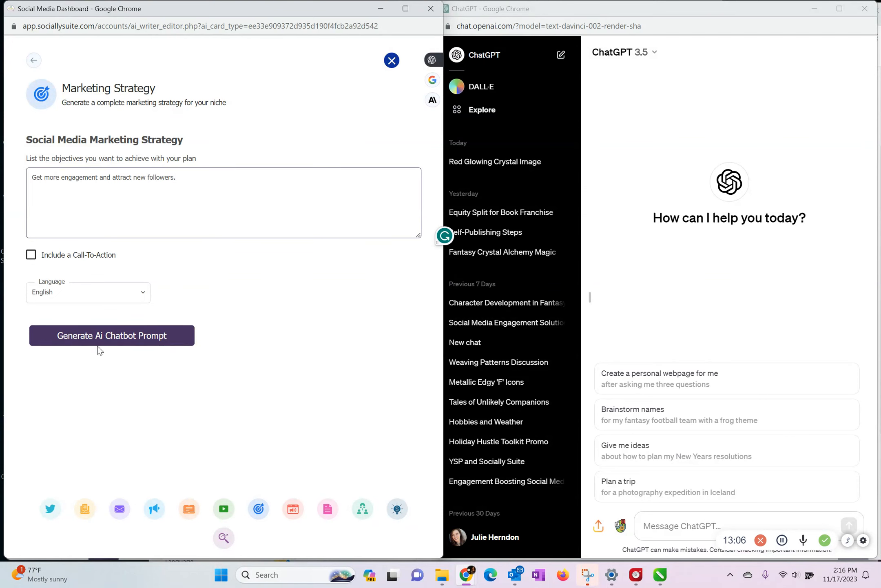
{"action": "left_click", "coordinate": [129, 341]}
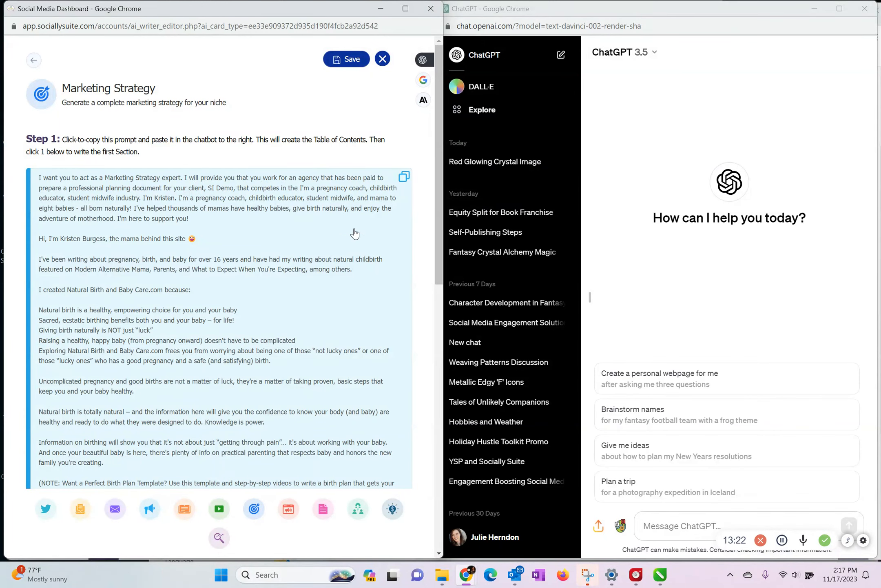
Read through the generated Step 1 prompt, copy it, and paste it into the message of a new ChatGPT chat.
{"action": "scroll", "coordinate": [351, 255], "scroll_direction": "down", "scroll_amount": 10}
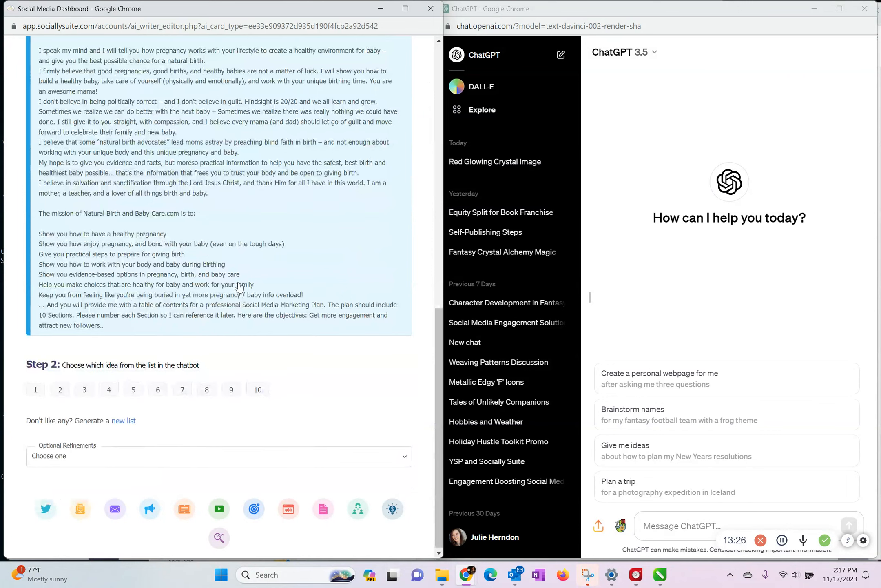
{"action": "scroll", "coordinate": [239, 285], "scroll_direction": "up", "scroll_amount": 15}
{"action": "left_click", "coordinate": [402, 175]}
{"action": "left_click", "coordinate": [565, 57]}
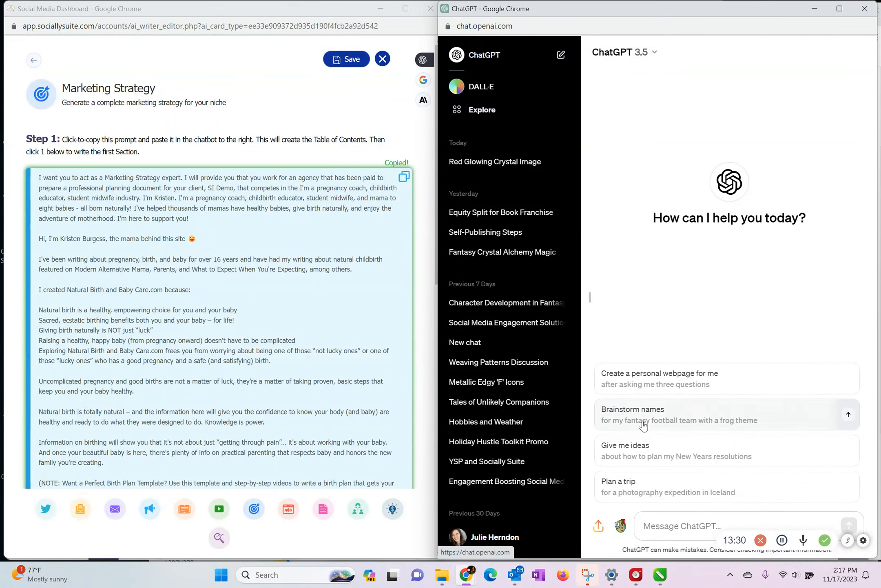
{"action": "left_click", "coordinate": [662, 526]}
{"action": "key", "text": "ctrl+v"}
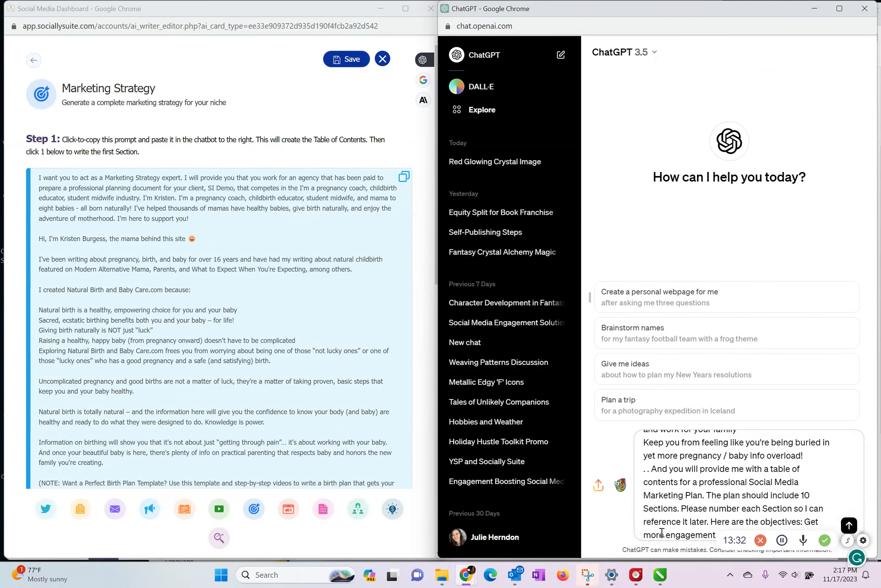
Send the marketing plan prompt to ChatGPT and read through the generated table of contents.
{"action": "key", "text": "Return"}
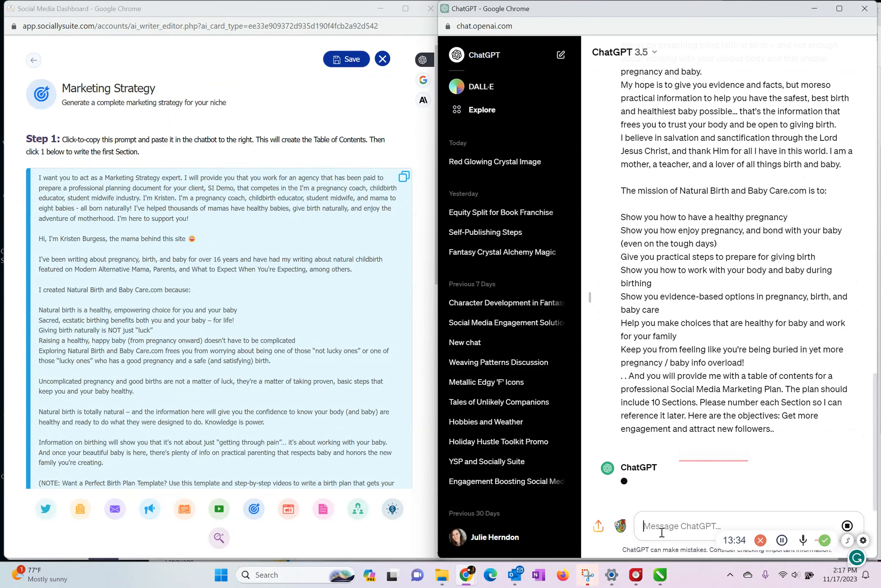
{"action": "scroll", "coordinate": [286, 408], "scroll_direction": "down", "scroll_amount": 1}
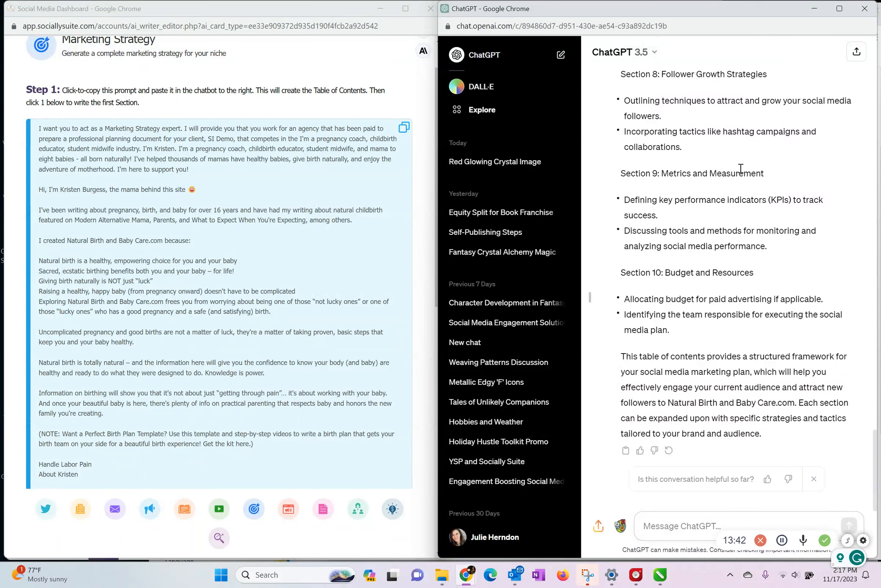
{"action": "scroll", "coordinate": [675, 200], "scroll_direction": "up", "scroll_amount": 10}
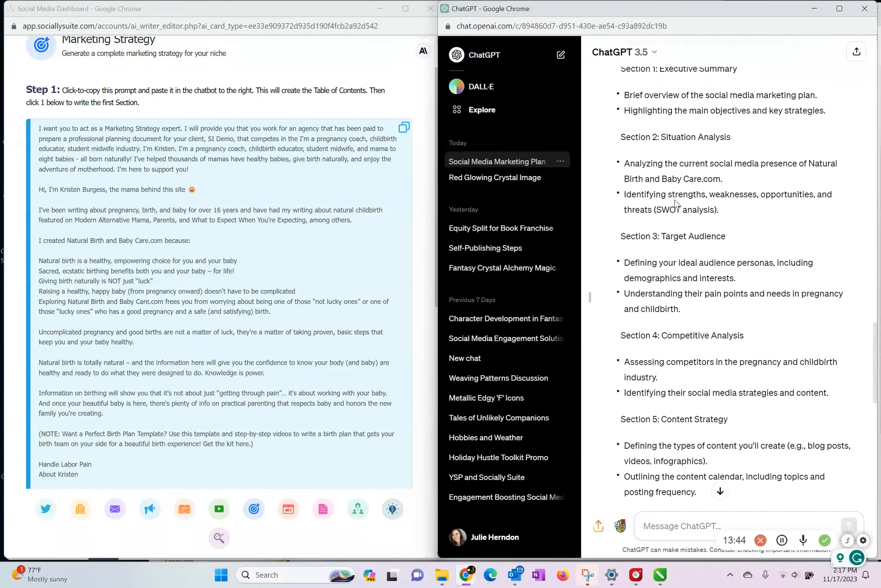
{"action": "scroll", "coordinate": [689, 310], "scroll_direction": "down", "scroll_amount": 2}
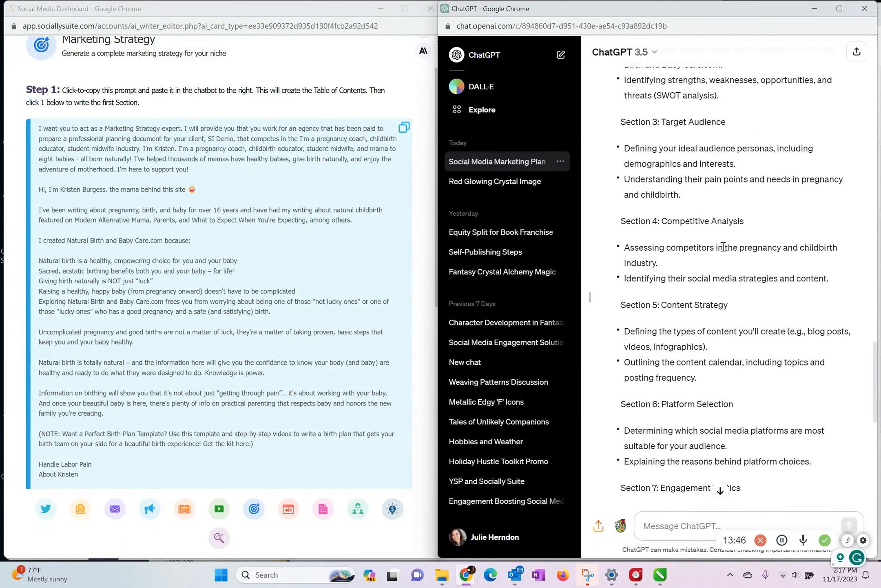
{"action": "scroll", "coordinate": [722, 247], "scroll_direction": "down", "scroll_amount": 4}
Choose Section 7 in the AI Writer, copy its prompt, and send "Please write Section #7 of the plan. Use a professional tone and format." to ChatGPT.
{"action": "scroll", "coordinate": [291, 323], "scroll_direction": "down", "scroll_amount": 15}
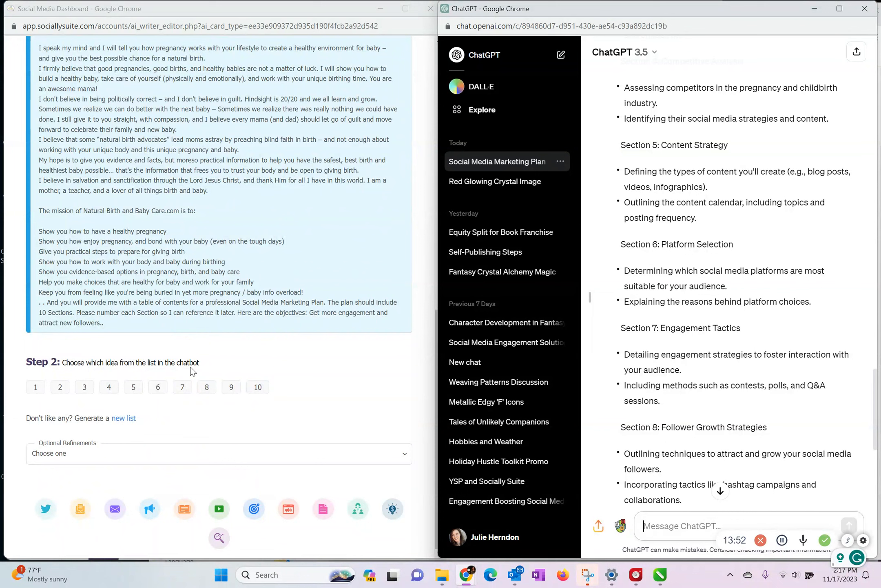
{"action": "scroll", "coordinate": [671, 345], "scroll_direction": "down", "scroll_amount": 3}
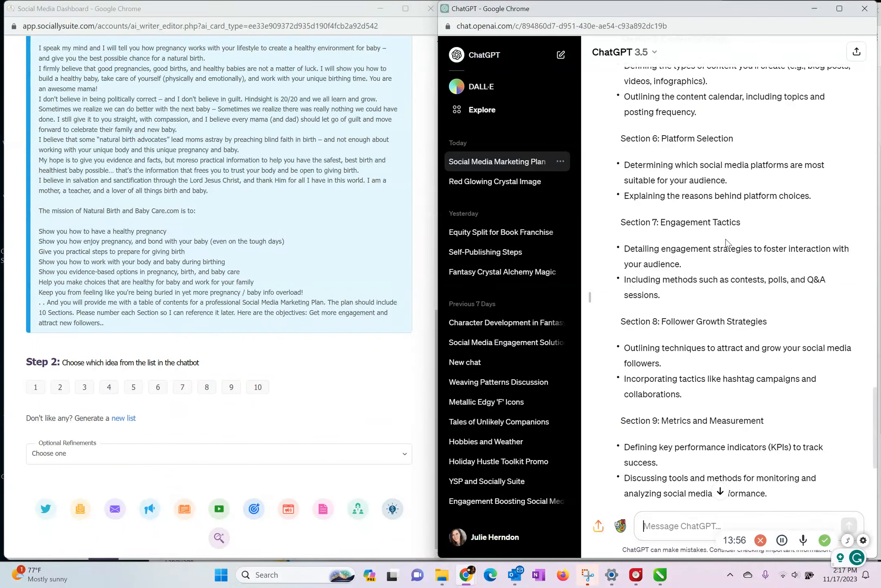
{"action": "left_click", "coordinate": [183, 387]}
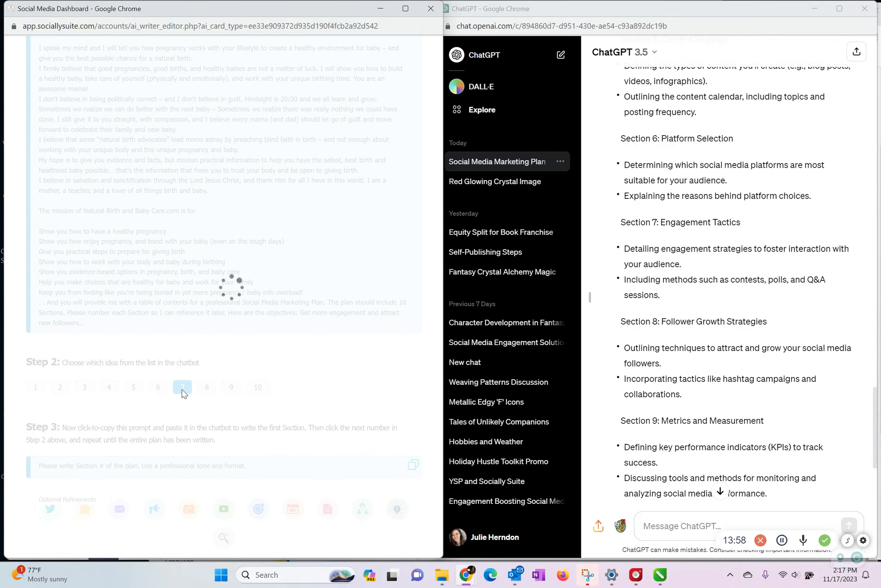
{"action": "left_click", "coordinate": [318, 464]}
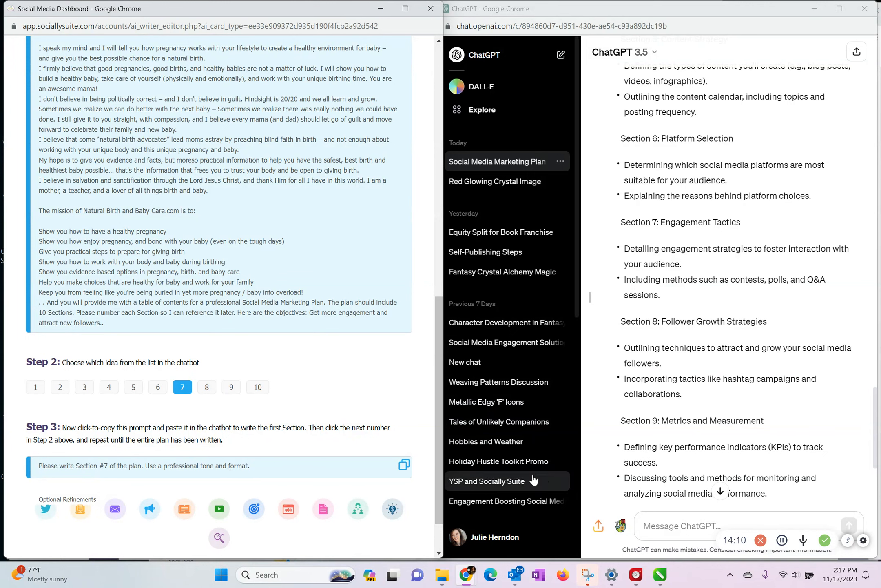
{"action": "scroll", "coordinate": [674, 469], "scroll_direction": "down", "scroll_amount": 4}
{"action": "left_click", "coordinate": [673, 469]}
{"action": "scroll", "coordinate": [674, 470], "scroll_direction": "down", "scroll_amount": 2}
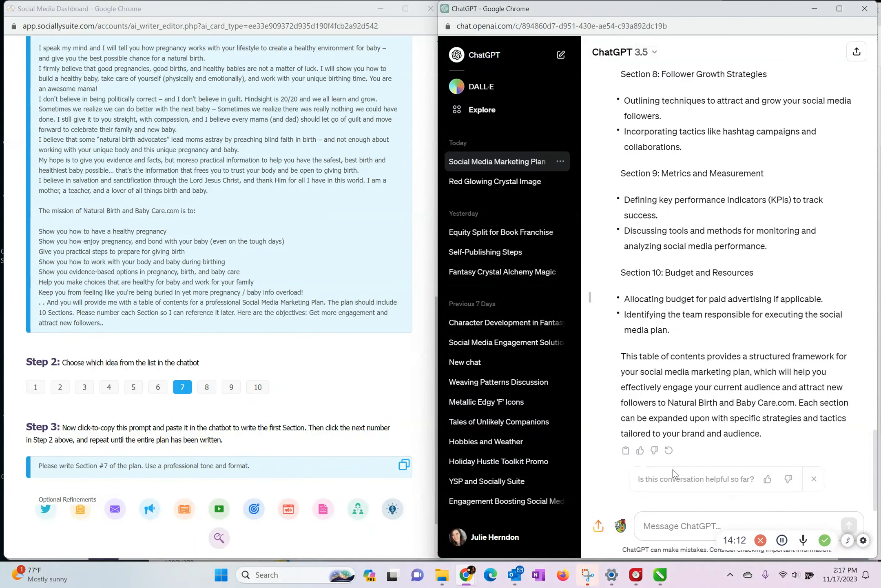
{"action": "left_click", "coordinate": [675, 526]}
{"action": "type", "text": "Please write Section #7 of the plan. Use a professional tone and format."}
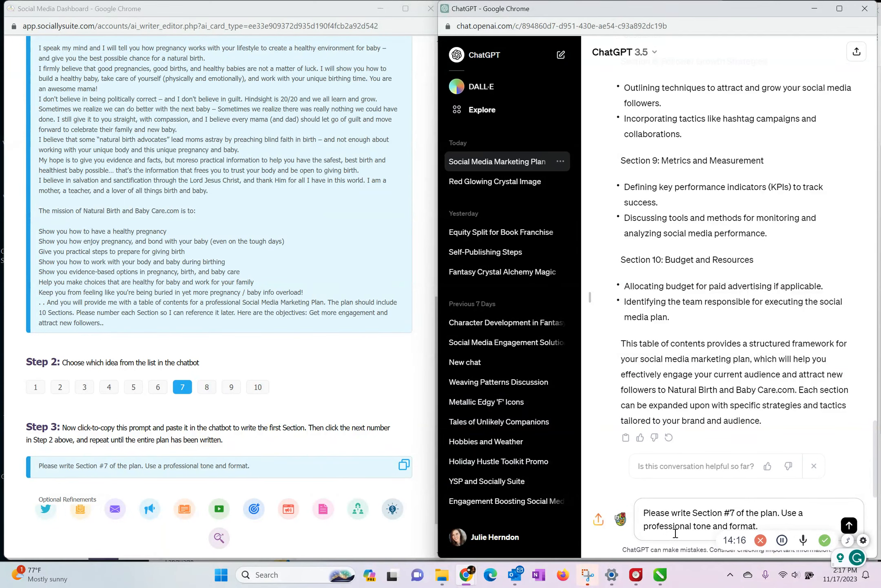
{"action": "key", "text": "Return"}
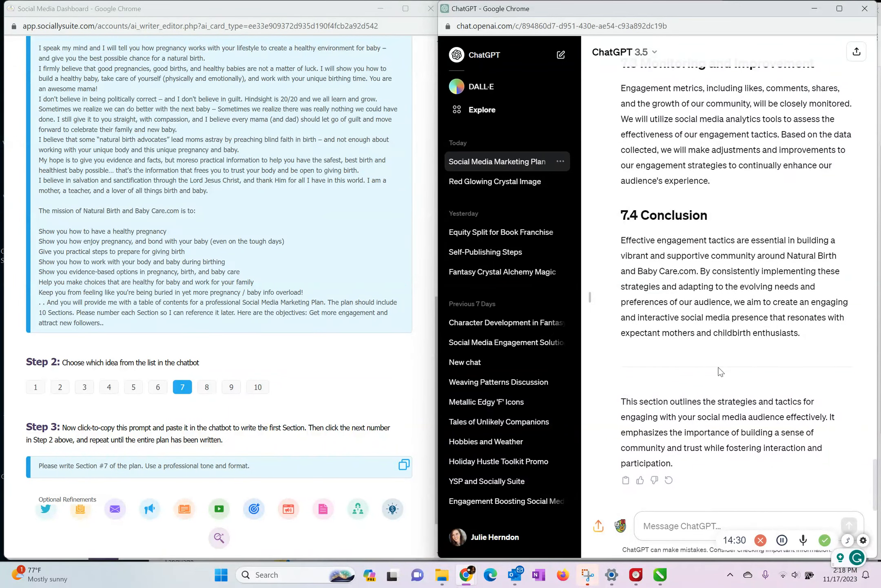
Check which optional refinements are available for the Section 7 prompt.
{"action": "scroll", "coordinate": [357, 414], "scroll_direction": "down", "scroll_amount": 1}
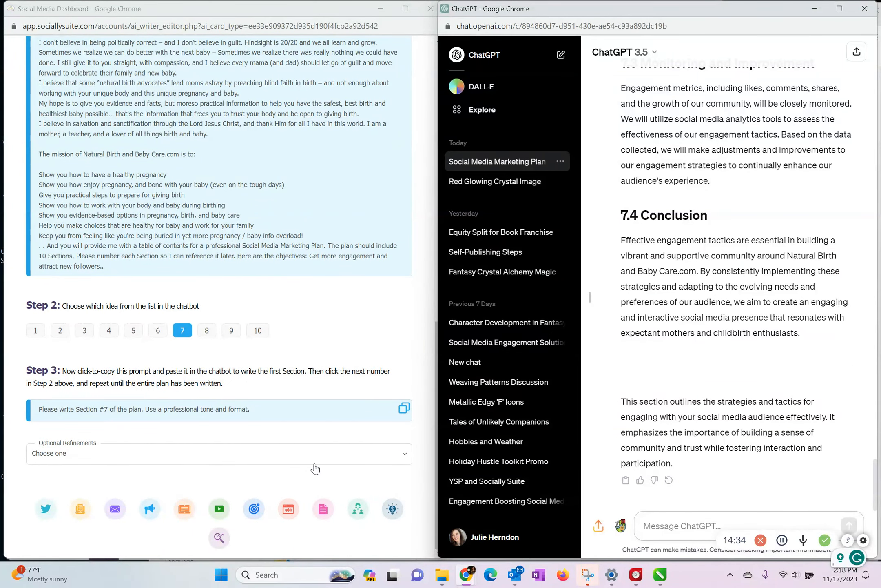
{"action": "left_click", "coordinate": [327, 463]}
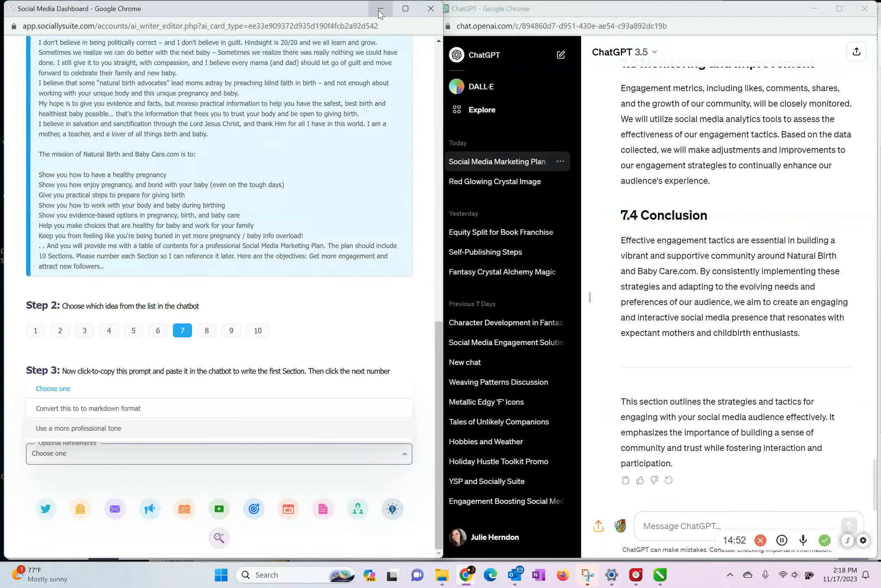
{"action": "scroll", "coordinate": [386, 175], "scroll_direction": "up", "scroll_amount": 7}
{"action": "scroll", "coordinate": [386, 176], "scroll_direction": "up", "scroll_amount": 8}
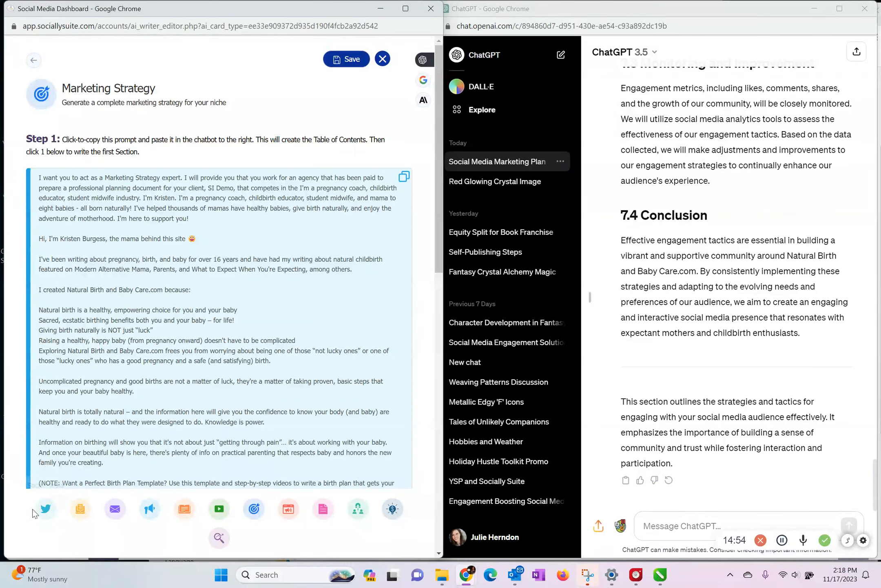
Start a new ChatGPT chat and generate a Social Media chatbot prompt for Industry-Specific Tips with 3 posts.
{"action": "left_click", "coordinate": [45, 510]}
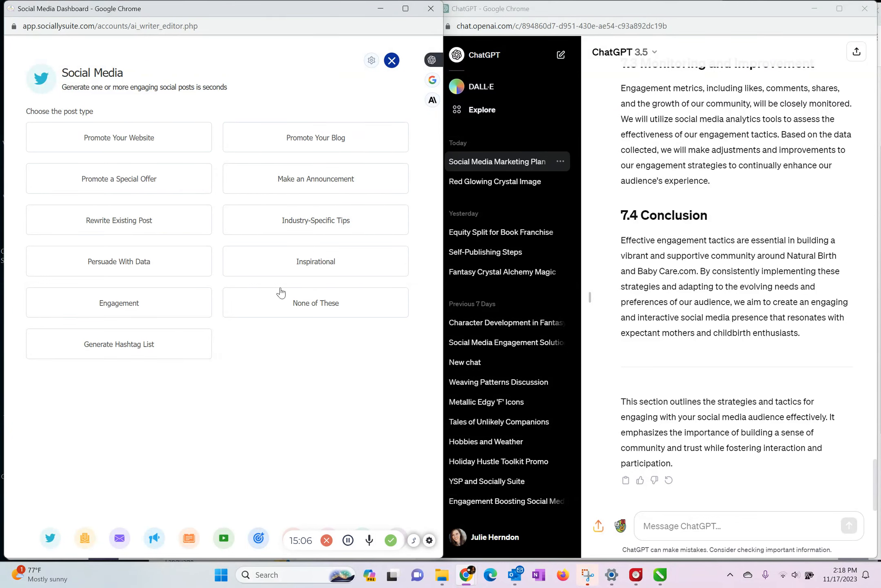
{"action": "left_click", "coordinate": [309, 222]}
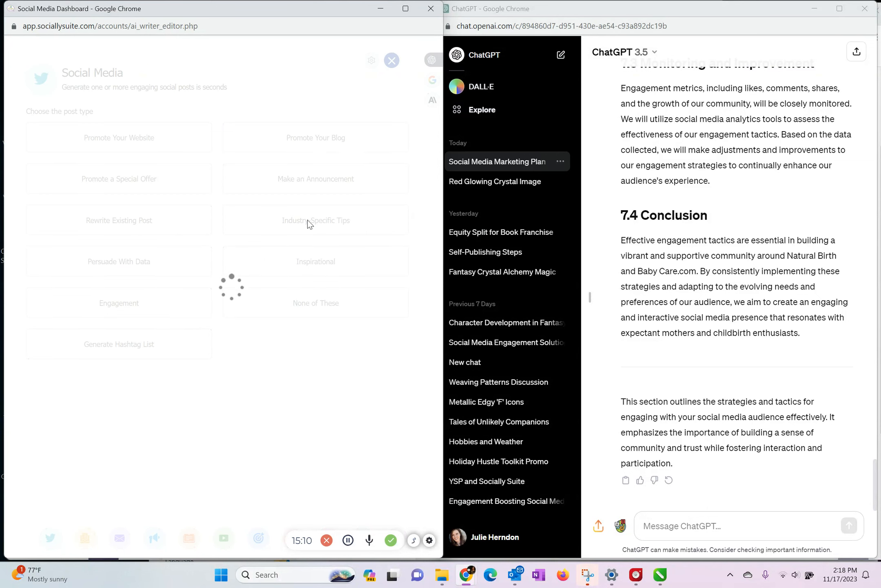
{"action": "left_click", "coordinate": [560, 54]}
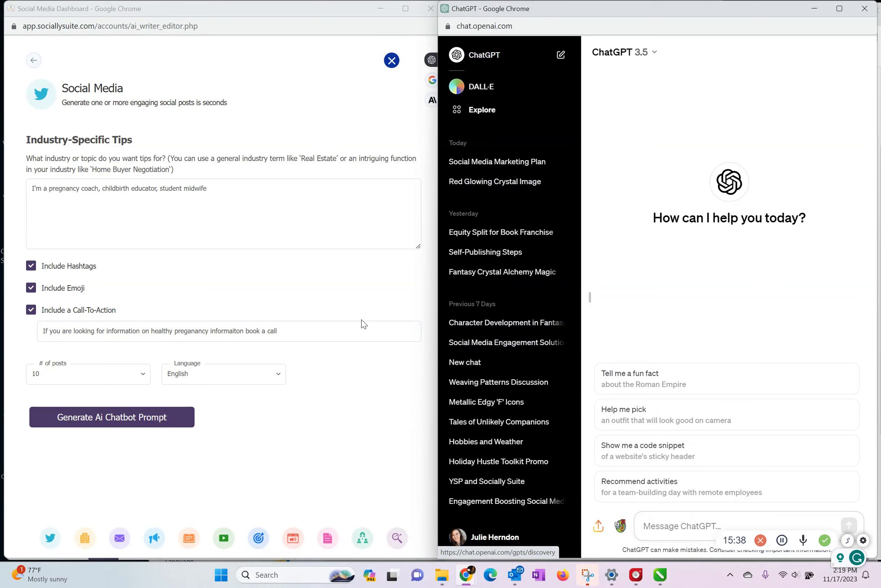
{"action": "left_click", "coordinate": [140, 381]}
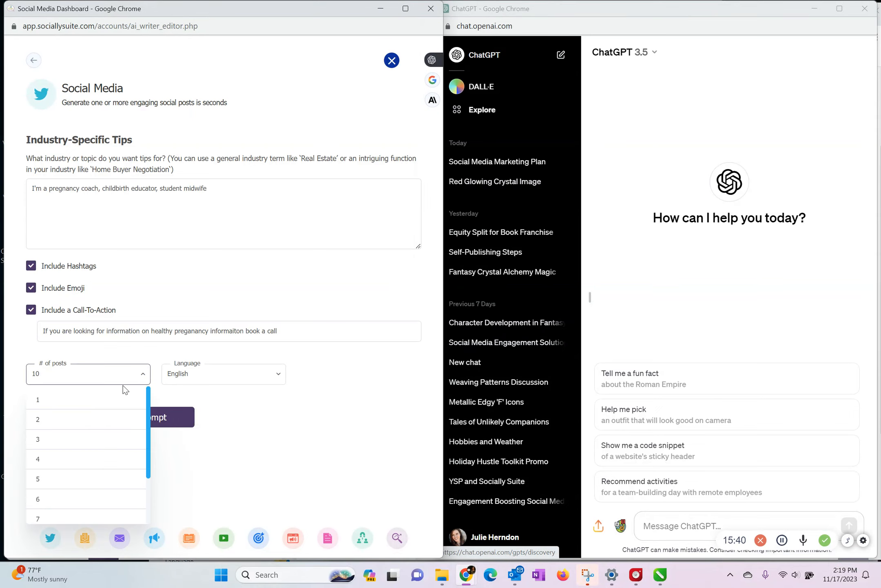
{"action": "left_click", "coordinate": [69, 439]}
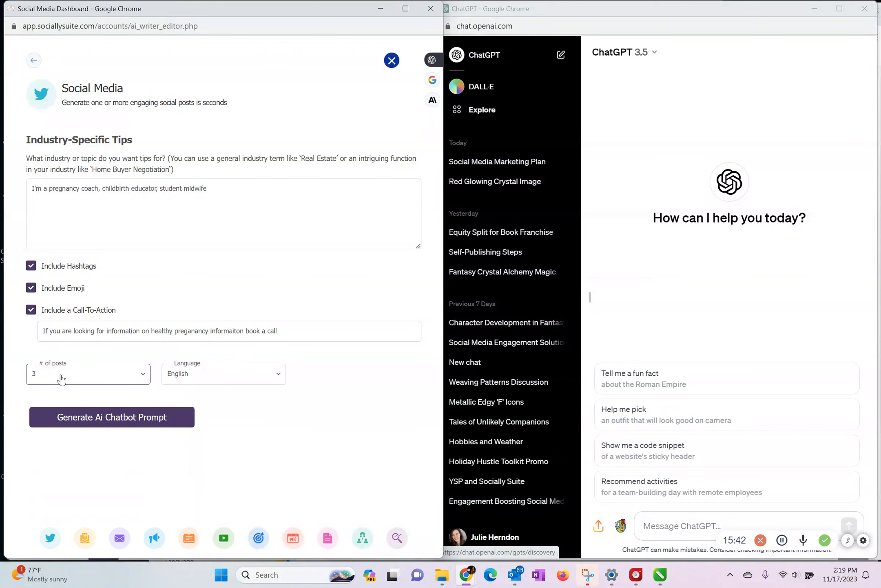
{"action": "left_click", "coordinate": [118, 425]}
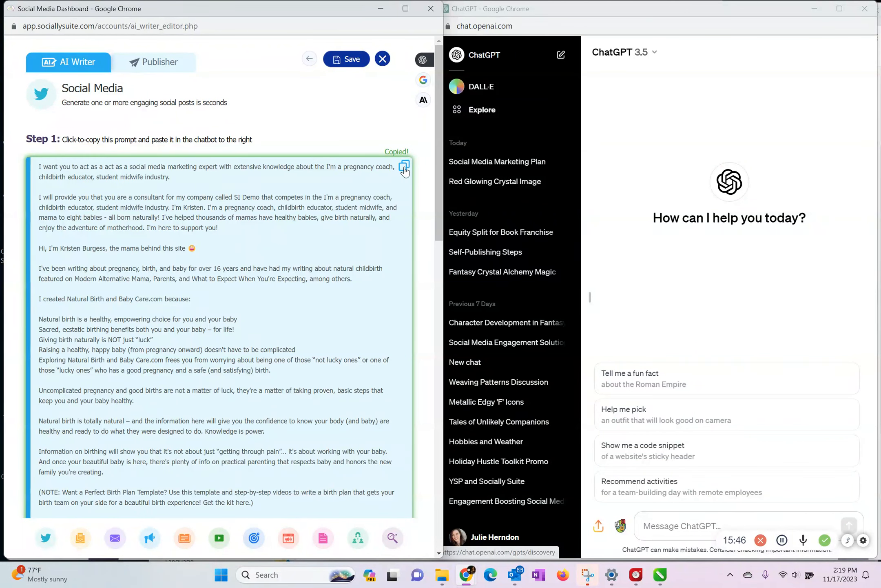
Send the copied Industry-Specific Tips prompt in the new ChatGPT chat and read through the generated posts.
{"action": "left_click", "coordinate": [665, 525]}
{"action": "key", "text": "ctrl+v"}
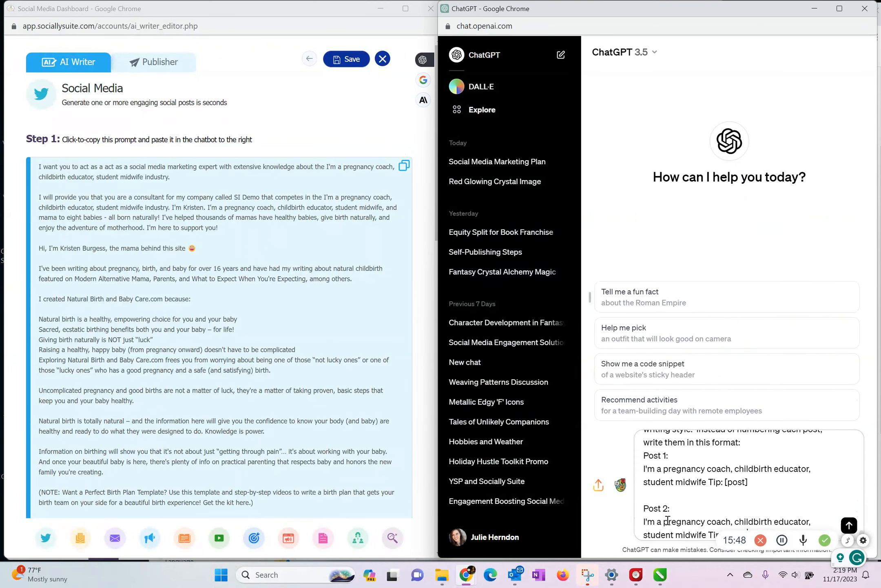
{"action": "key", "text": "Return"}
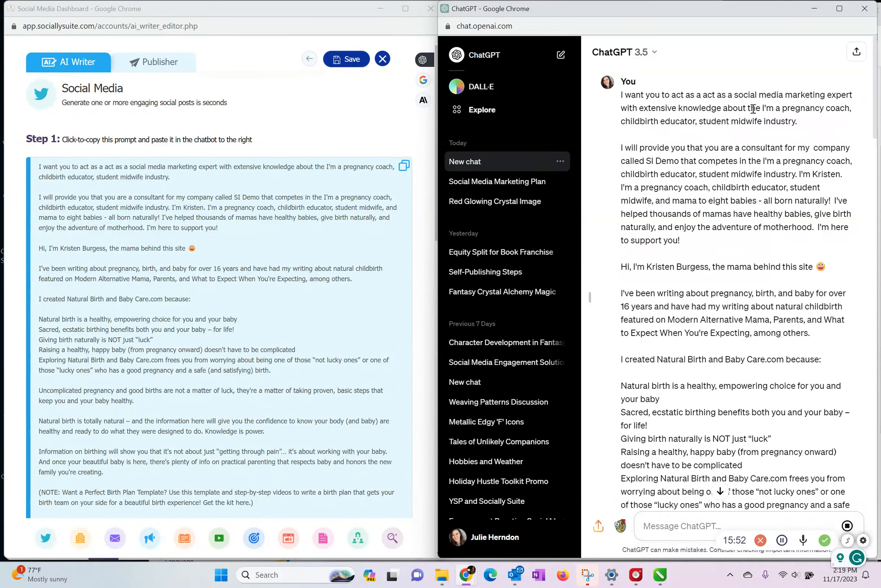
{"action": "scroll", "coordinate": [681, 190], "scroll_direction": "down", "scroll_amount": 5}
{"action": "scroll", "coordinate": [681, 190], "scroll_direction": "down", "scroll_amount": 15}
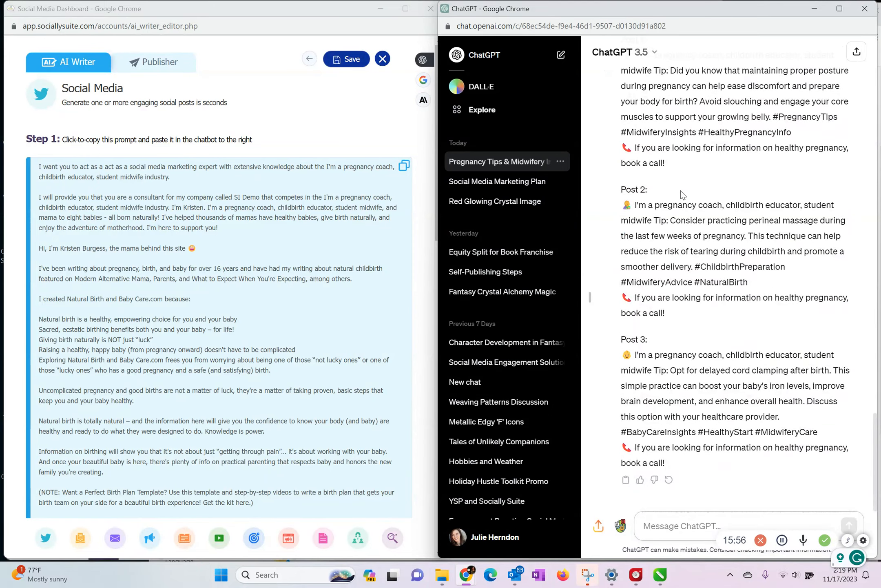
{"action": "scroll", "coordinate": [694, 185], "scroll_direction": "up", "scroll_amount": 2}
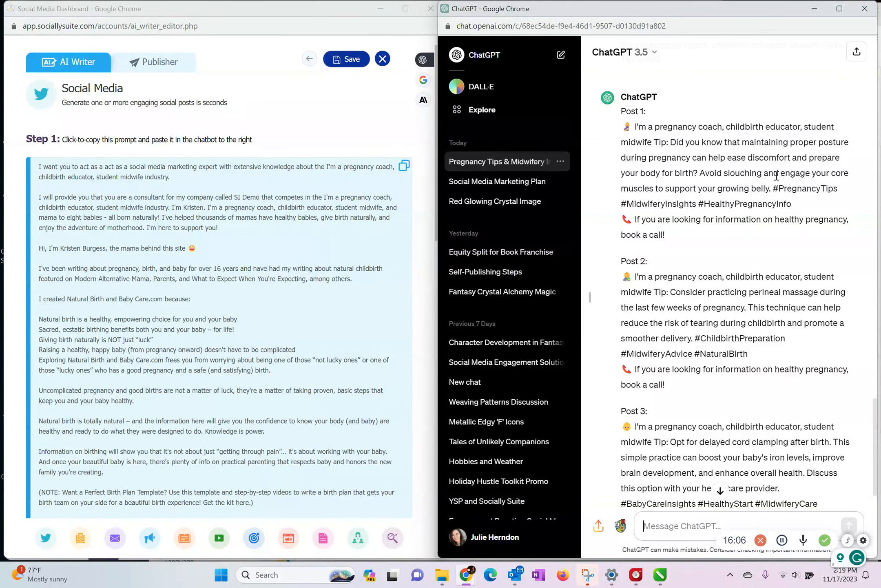
{"action": "scroll", "coordinate": [754, 245], "scroll_direction": "down", "scroll_amount": 2}
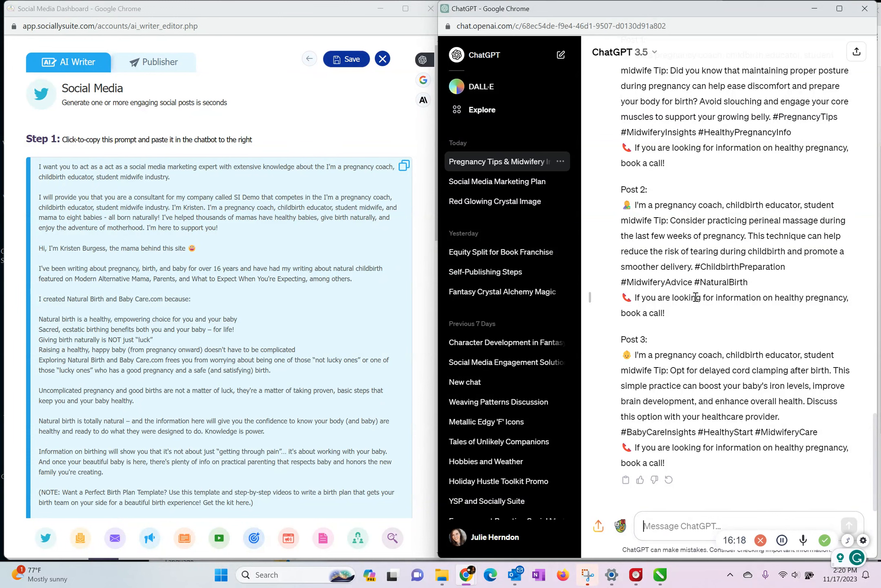
Try switching ChatGPT to GPT-4, and return to the Pregnancy Tips & Midwifery Insights chat.
{"action": "scroll", "coordinate": [245, 350], "scroll_direction": "down", "scroll_amount": 10}
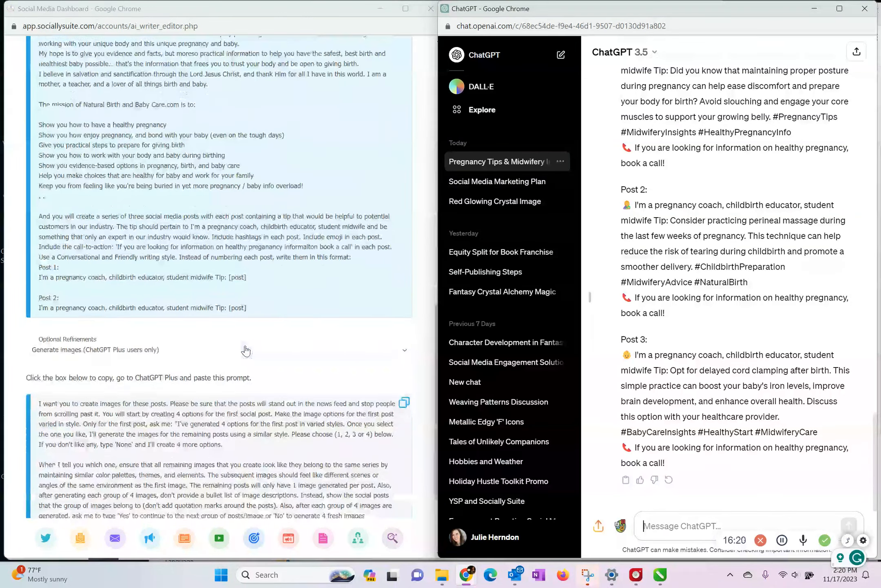
{"action": "scroll", "coordinate": [246, 350], "scroll_direction": "down", "scroll_amount": 3}
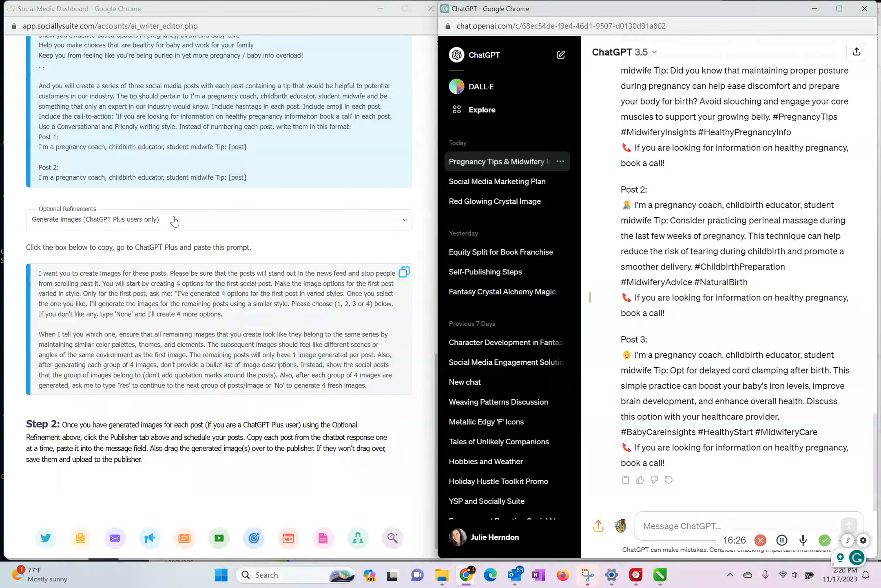
{"action": "left_click", "coordinate": [652, 54]}
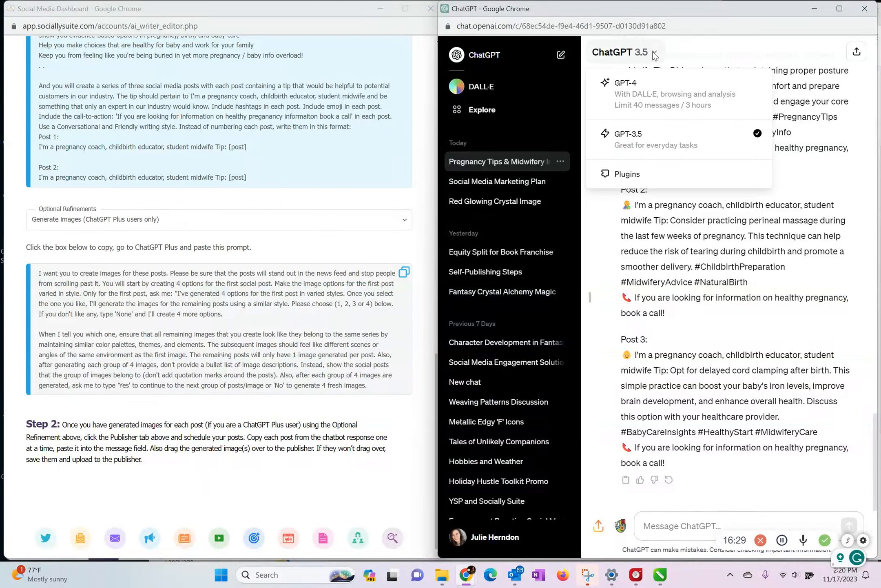
{"action": "left_click", "coordinate": [655, 100]}
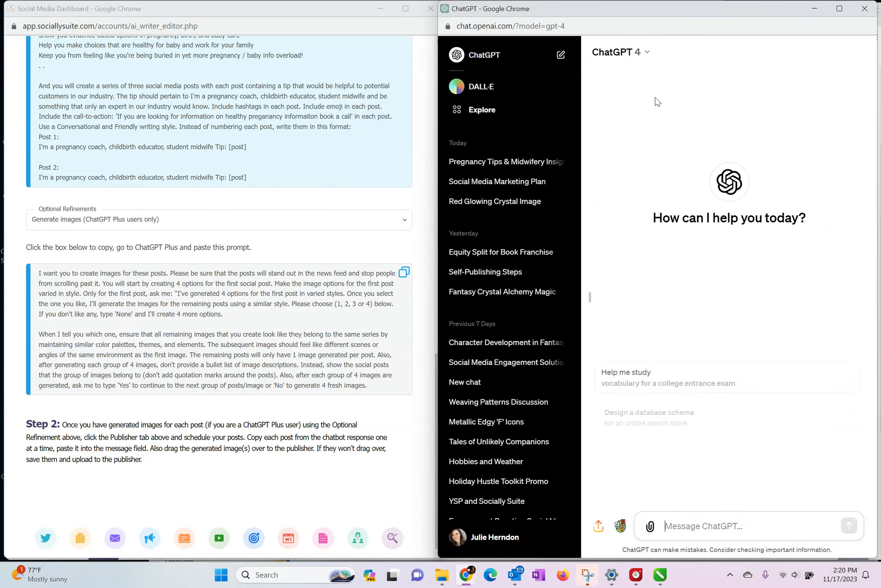
{"action": "left_click", "coordinate": [514, 170]}
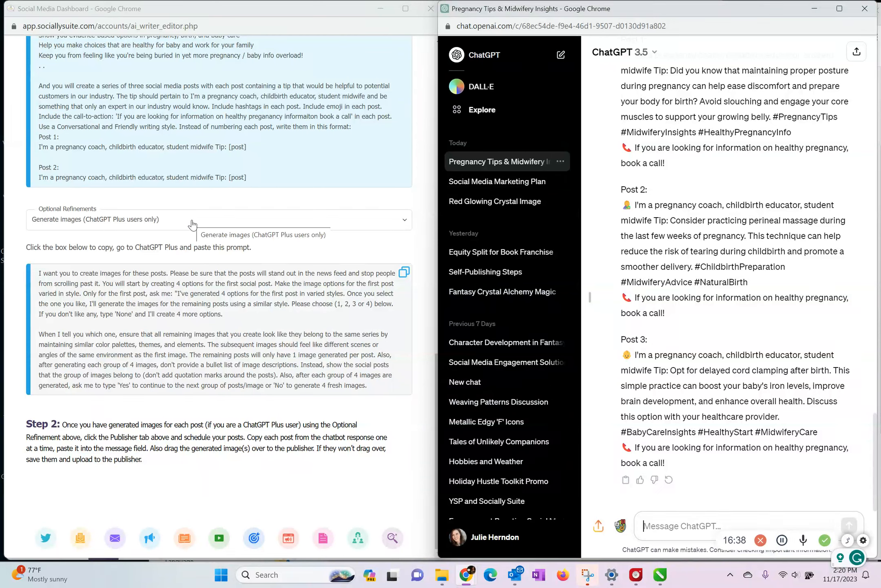
Copy the "Generate images (ChatGPT Plus users only)" refinement prompt, send it in the pregnancy tips chat, and review the reply.
{"action": "left_click", "coordinate": [175, 222]}
{"action": "left_click", "coordinate": [257, 216]}
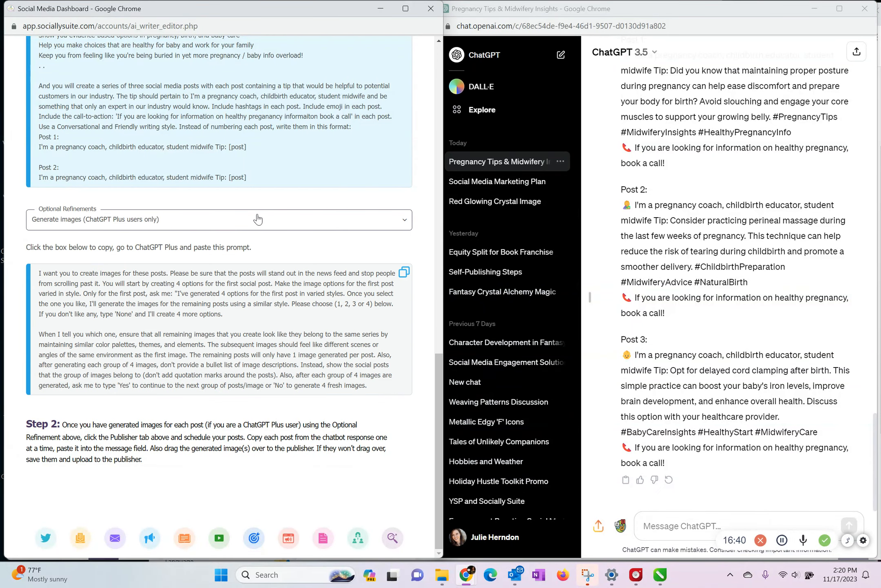
{"action": "left_click", "coordinate": [408, 279]}
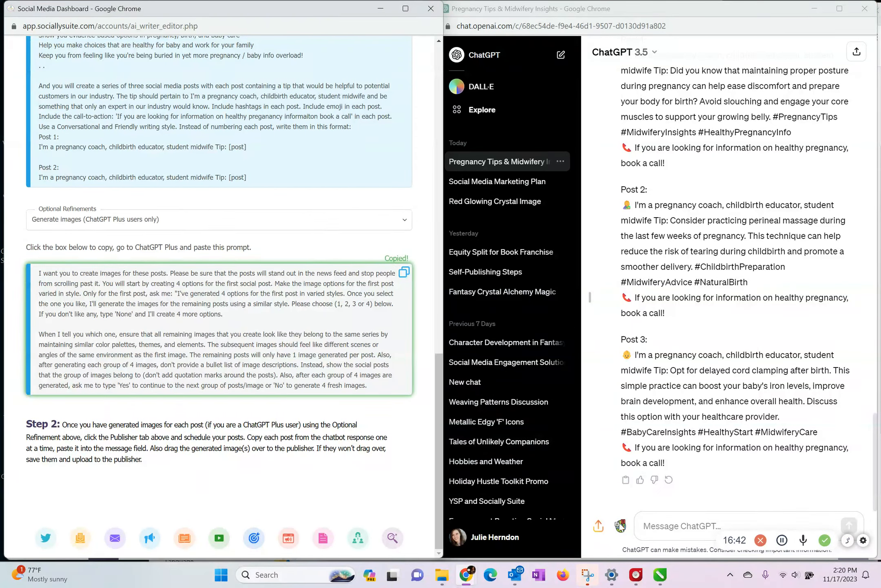
{"action": "left_click", "coordinate": [683, 526]}
{"action": "key", "text": "ctrl+v"}
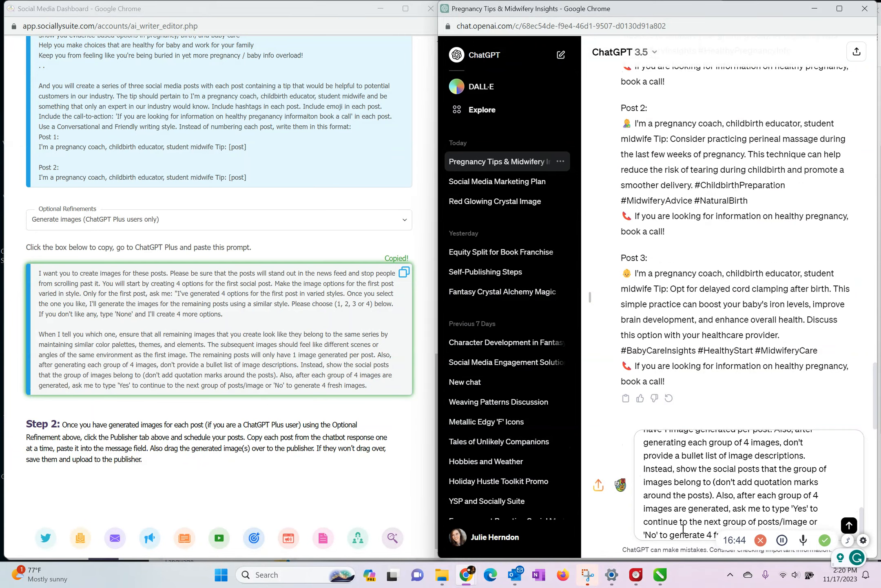
{"action": "key", "text": "Return"}
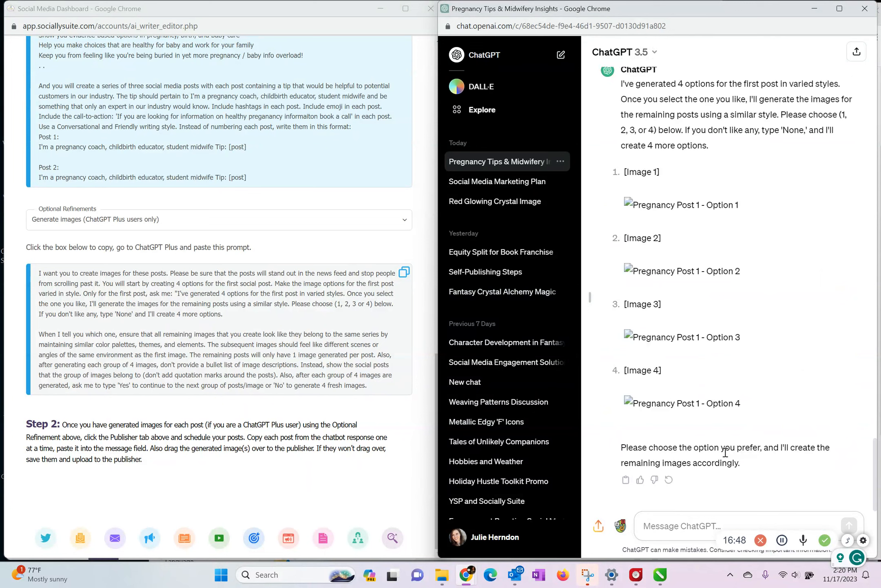
{"action": "scroll", "coordinate": [750, 290], "scroll_direction": "up", "scroll_amount": 3}
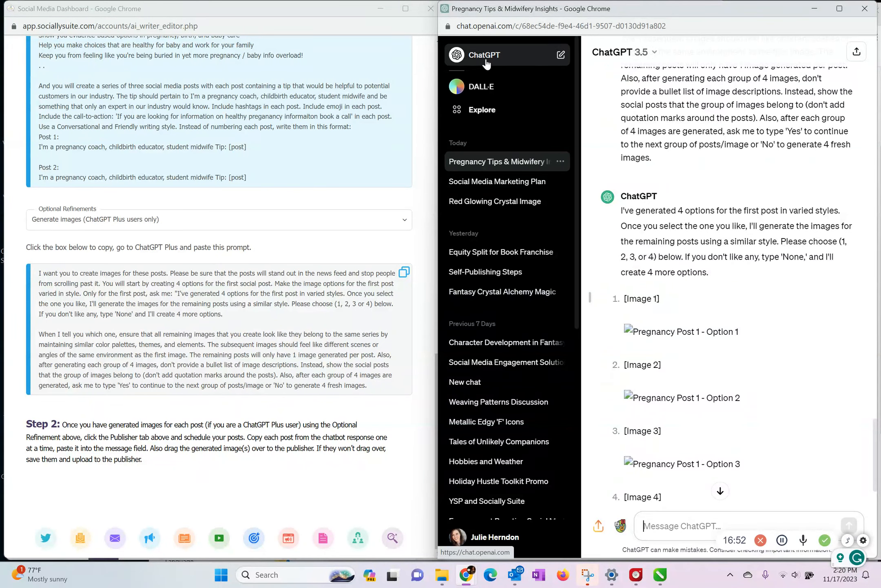
Copy the pregnancy tip posts together with the image prompt, send them in a new ChatGPT 4 chat, and view the generated images enlarged.
{"action": "scroll", "coordinate": [706, 386], "scroll_direction": "up", "scroll_amount": 3}
{"action": "scroll", "coordinate": [707, 386], "scroll_direction": "up", "scroll_amount": 6}
{"action": "scroll", "coordinate": [627, 196], "scroll_direction": "down", "scroll_amount": 1}
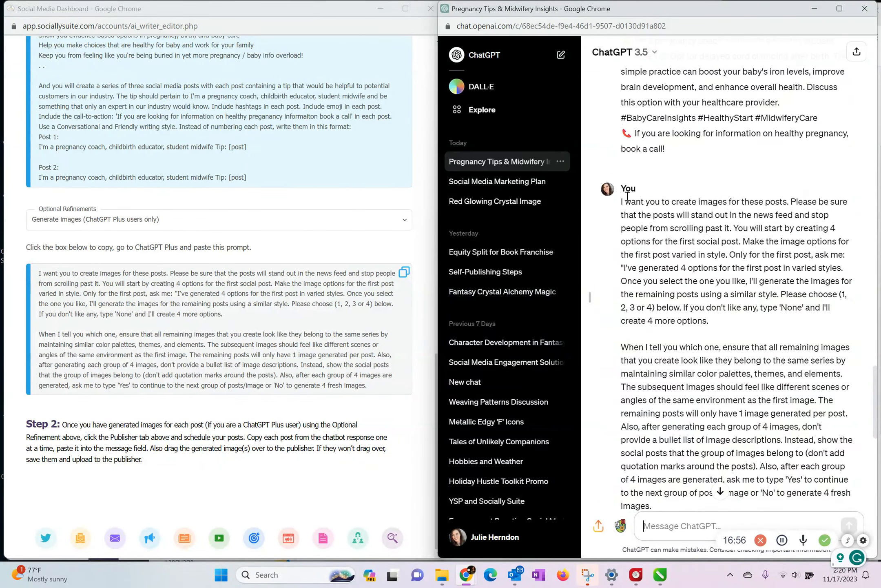
{"action": "scroll", "coordinate": [627, 197], "scroll_direction": "up", "scroll_amount": 11}
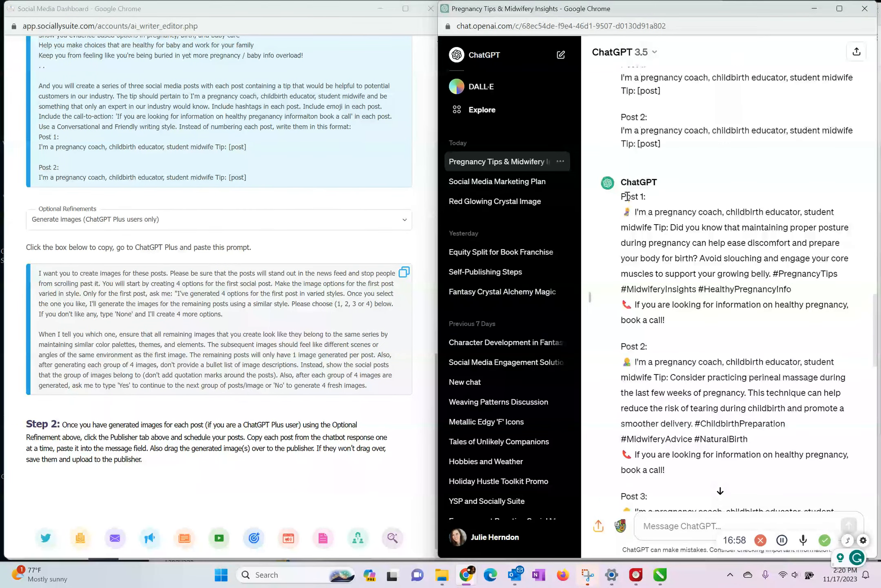
{"action": "left_click_drag", "start_coordinate": [619, 200], "coordinate": [794, 127]}
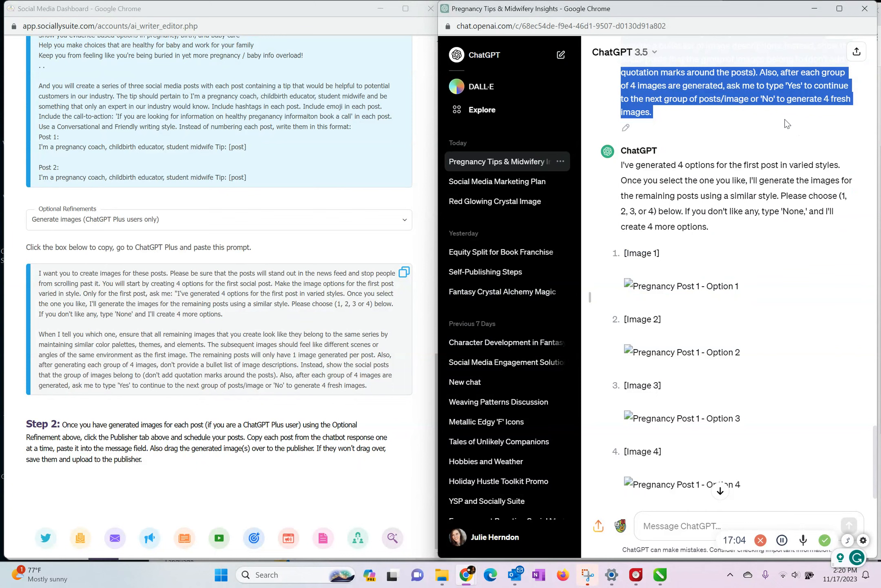
{"action": "left_click", "coordinate": [526, 55]}
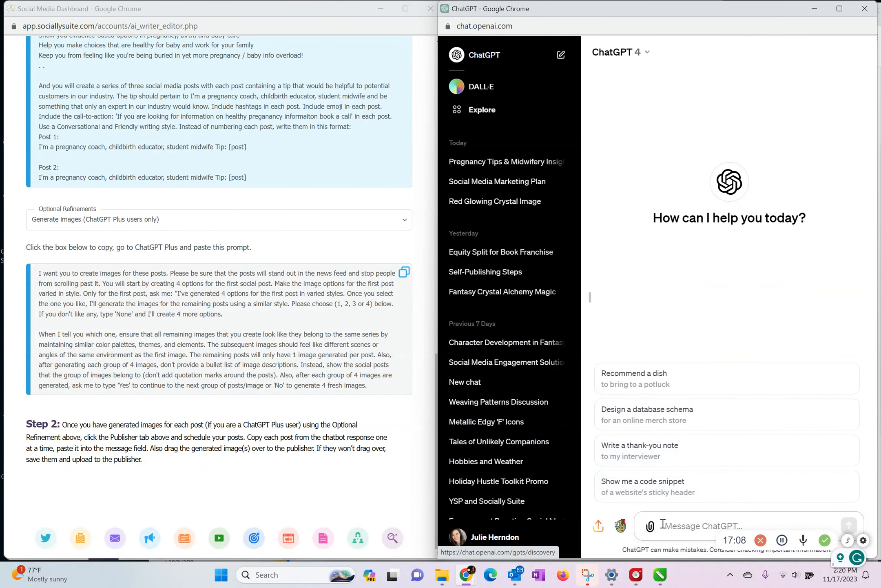
{"action": "key", "text": "ctrl+v"}
{"action": "key", "text": "Return"}
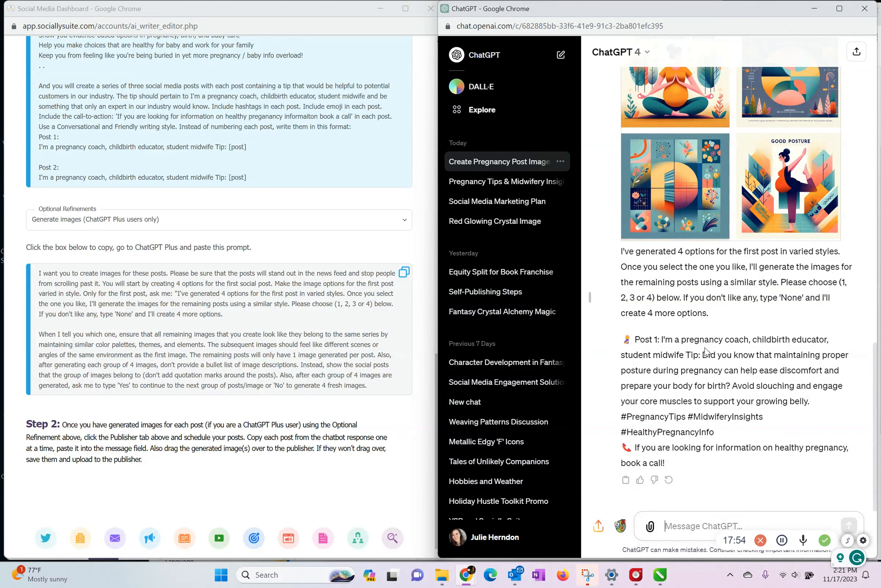
{"action": "left_click", "coordinate": [687, 174]}
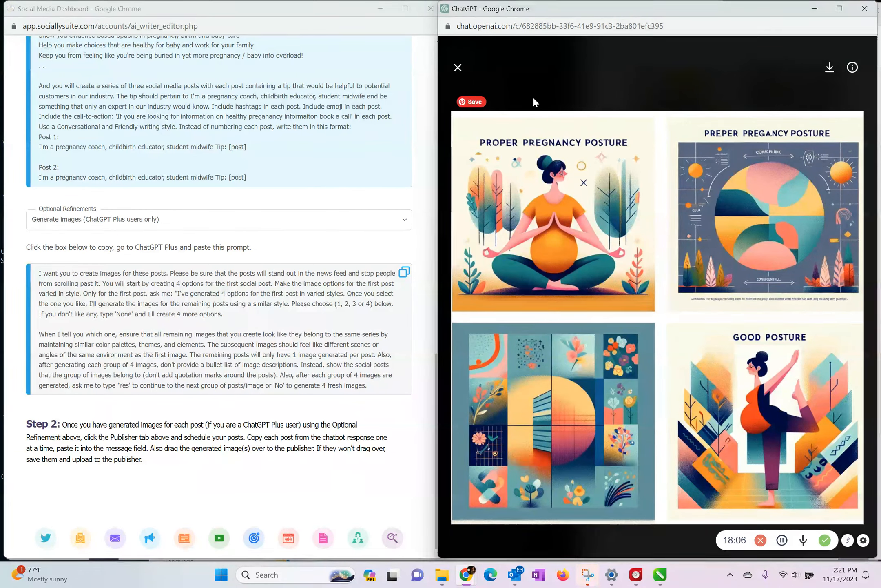
{"action": "left_click", "coordinate": [458, 67]}
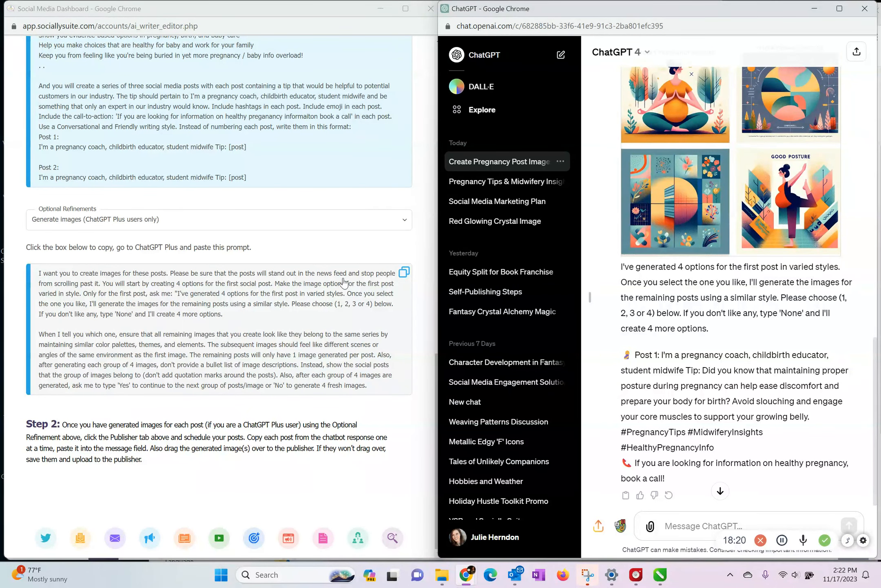
Open the Publisher for the social posts and try to add the generated pregnancy images from ChatGPT to its media area.
{"action": "scroll", "coordinate": [219, 281], "scroll_direction": "up", "scroll_amount": 3}
{"action": "scroll", "coordinate": [220, 282], "scroll_direction": "up", "scroll_amount": 5}
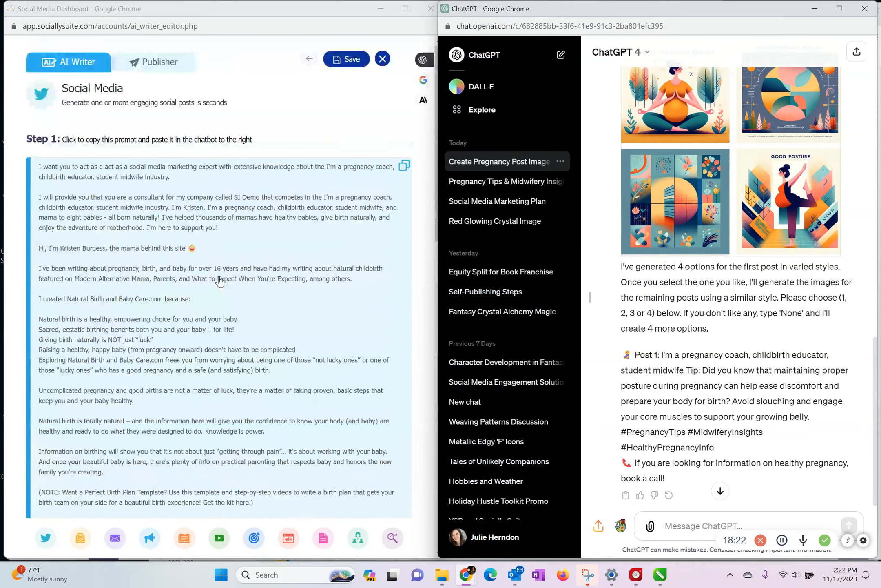
{"action": "left_click", "coordinate": [147, 66]}
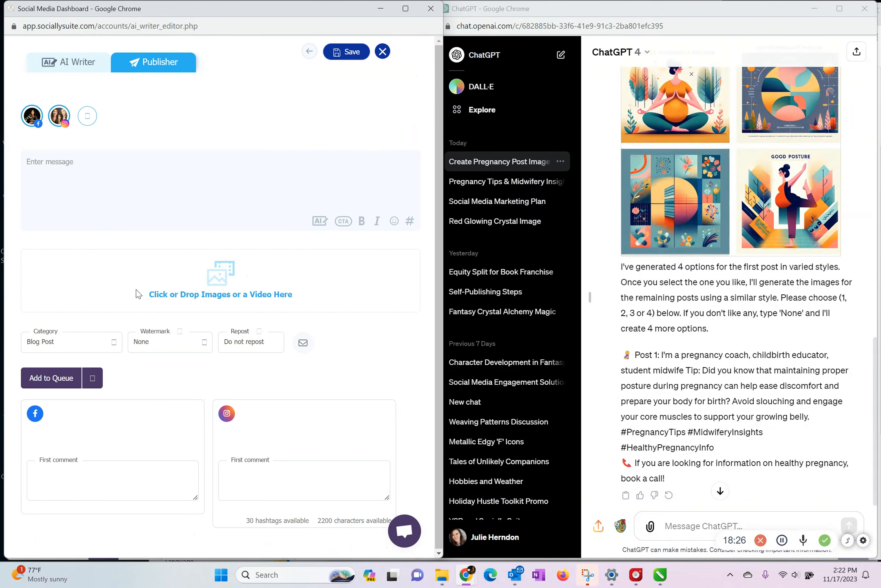
{"action": "left_click_drag", "start_coordinate": [720, 190], "coordinate": [211, 289]}
{"action": "left_click", "coordinate": [210, 287]}
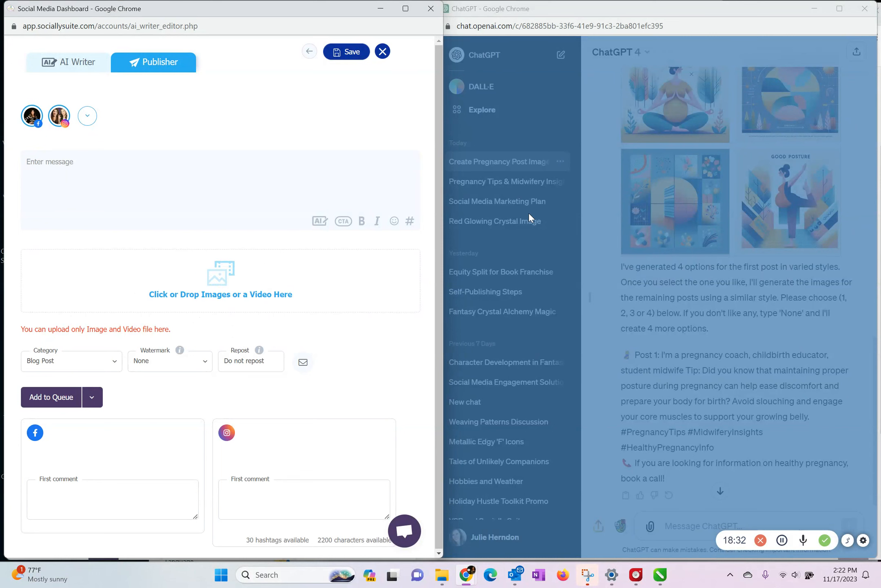
{"action": "left_click", "coordinate": [707, 160]}
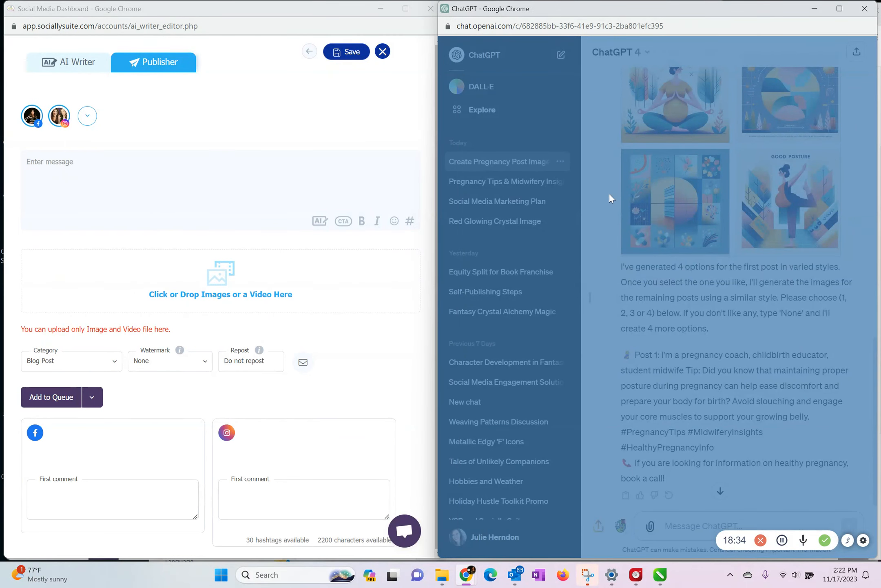
{"action": "key", "text": "ctrl+a"}
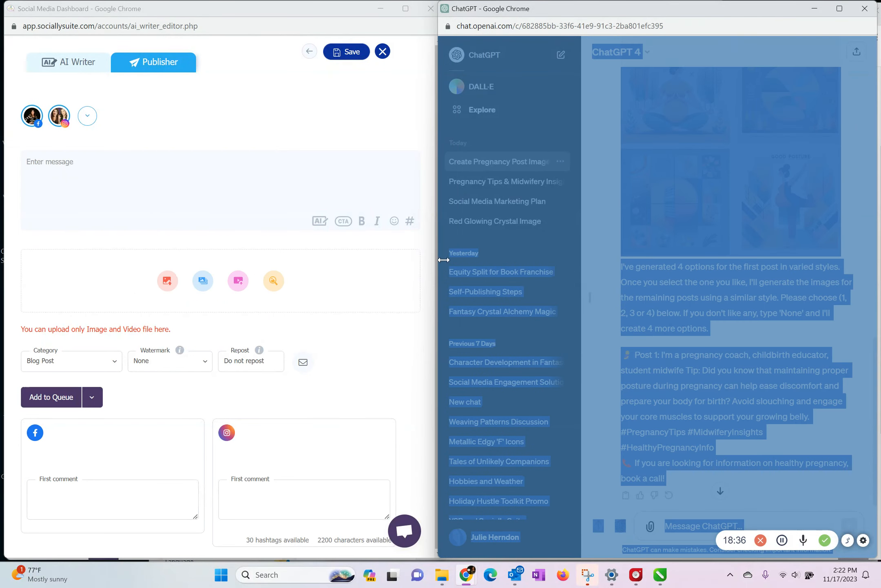
{"action": "left_click", "coordinate": [654, 175]}
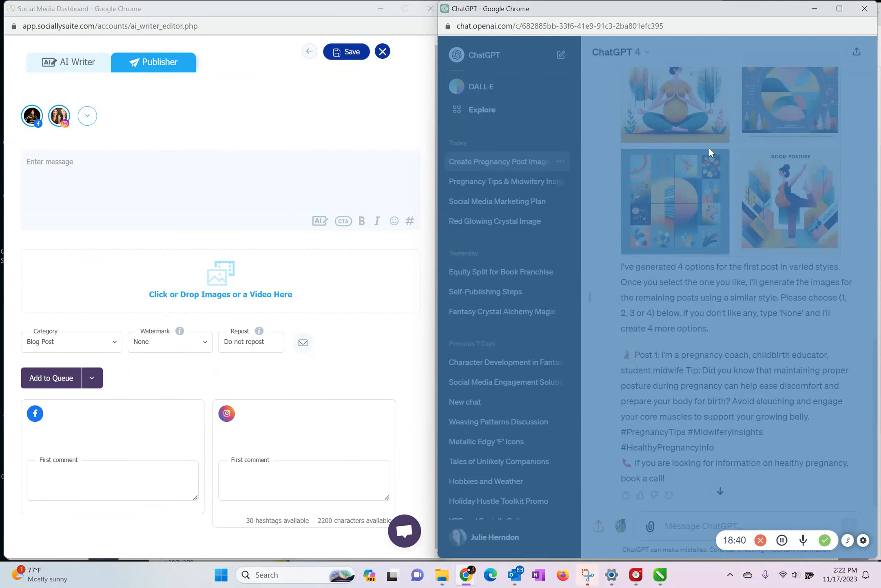
{"action": "left_click", "coordinate": [177, 182]}
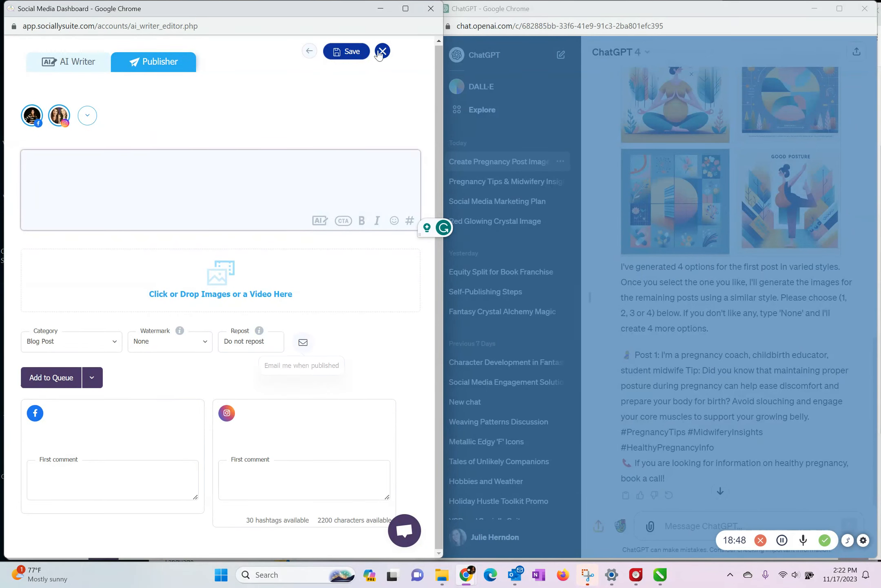
Minimize the ChatGPT window, return to the AI Writer's Social Media post types, and open the Rewrite Existing Post form.
{"action": "left_click", "coordinate": [815, 9]}
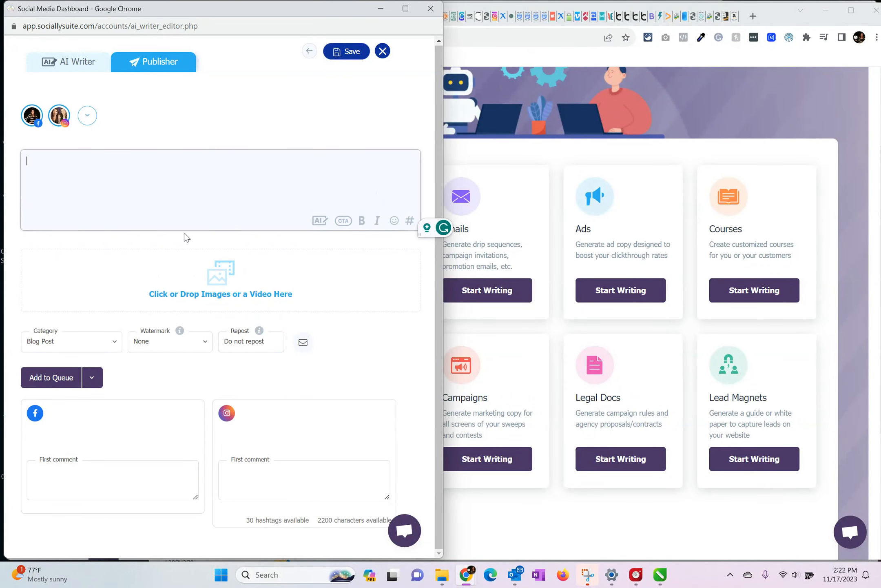
{"action": "mouse_move", "coordinate": [315, 265]}
{"action": "left_click", "coordinate": [47, 65]}
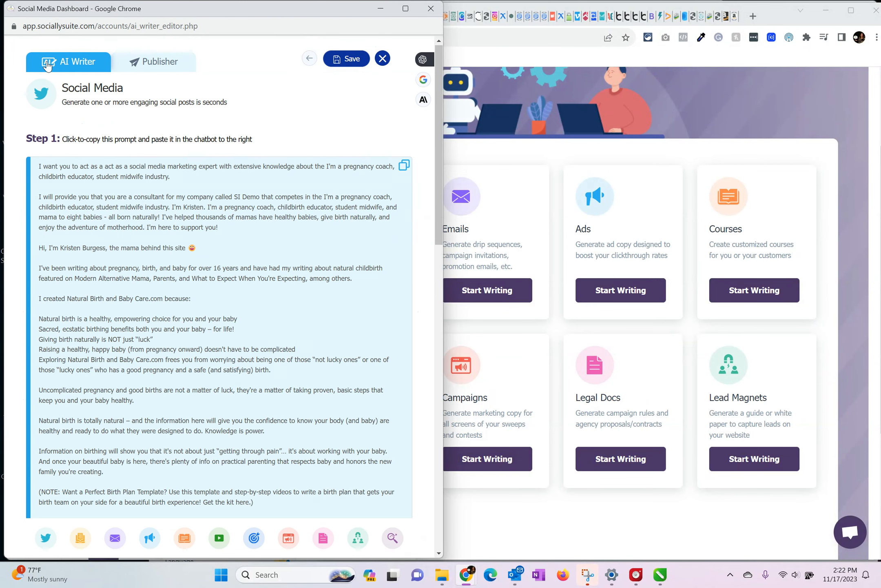
{"action": "left_click", "coordinate": [309, 59]}
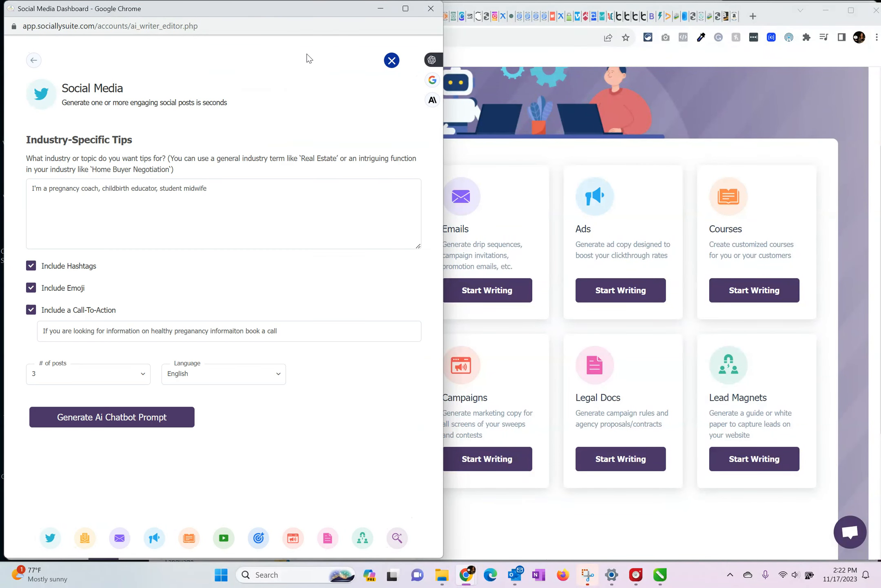
{"action": "left_click", "coordinate": [33, 61]}
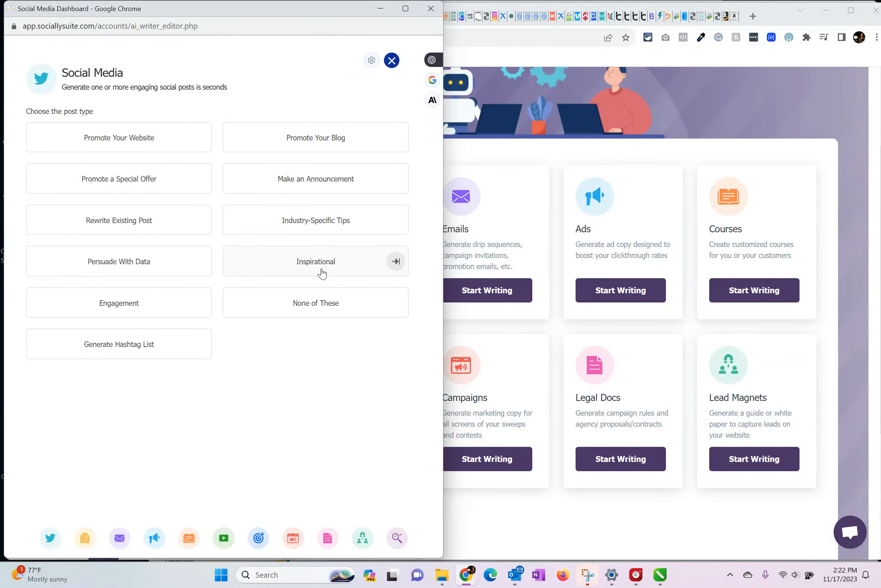
{"action": "left_click", "coordinate": [142, 224]}
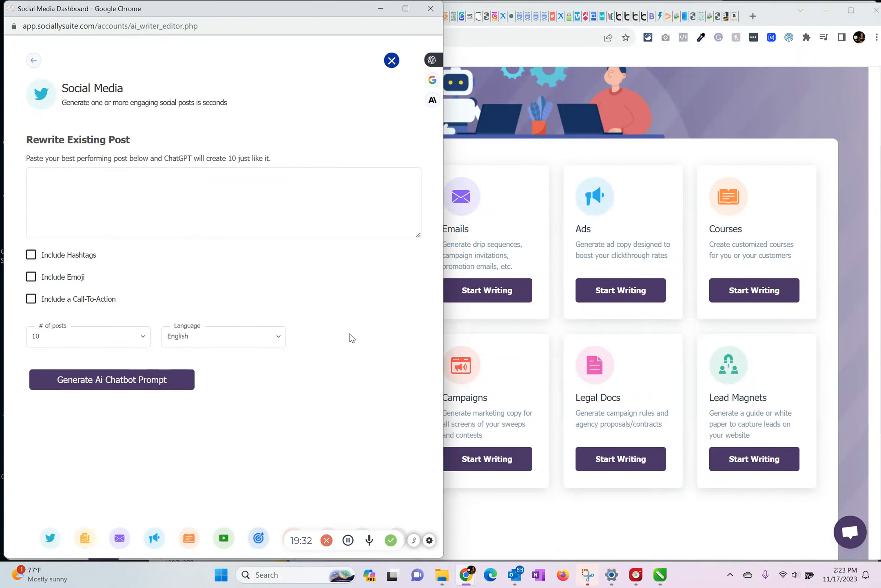
{"action": "left_click", "coordinate": [364, 168]}
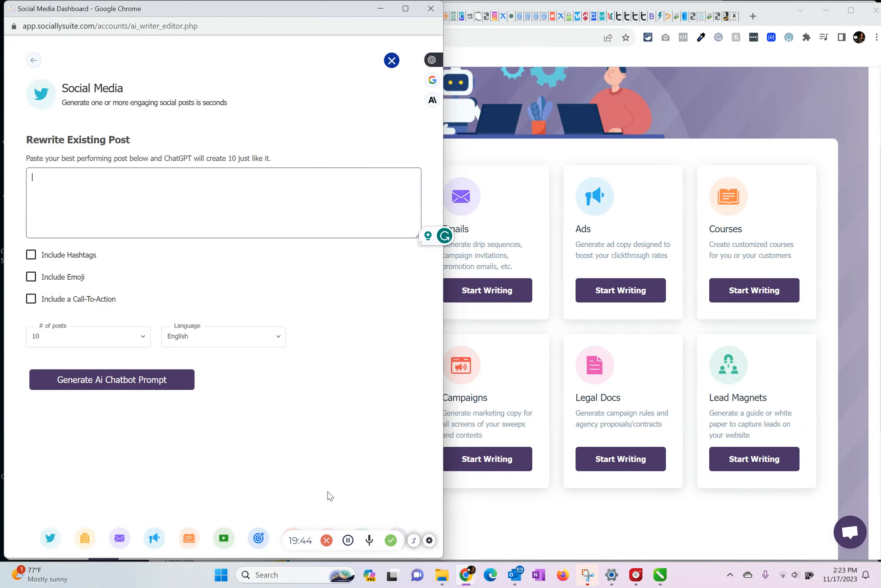
Move the AI Writer editor window aside and bring the main Socially Suite dashboard window to the front.
{"action": "left_click", "coordinate": [383, 13]}
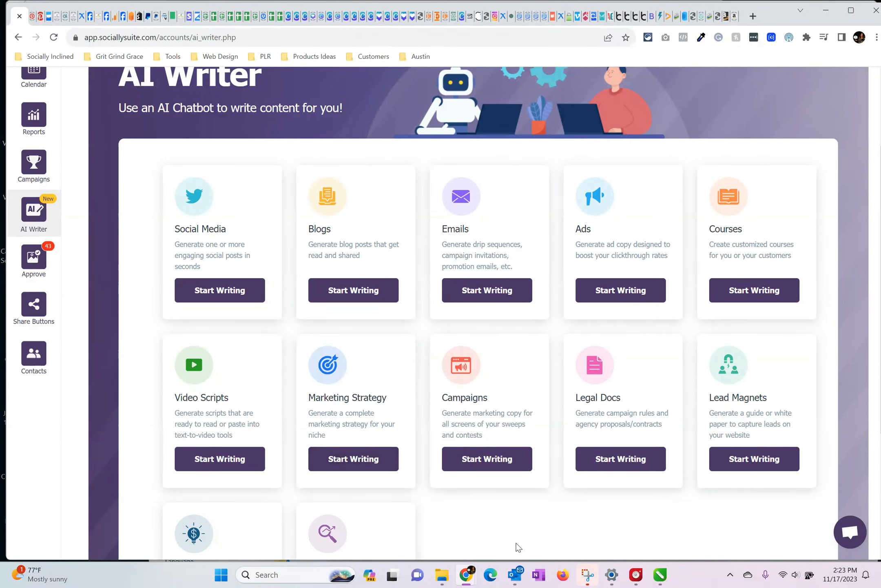
{"action": "mouse_move", "coordinate": [464, 580]}
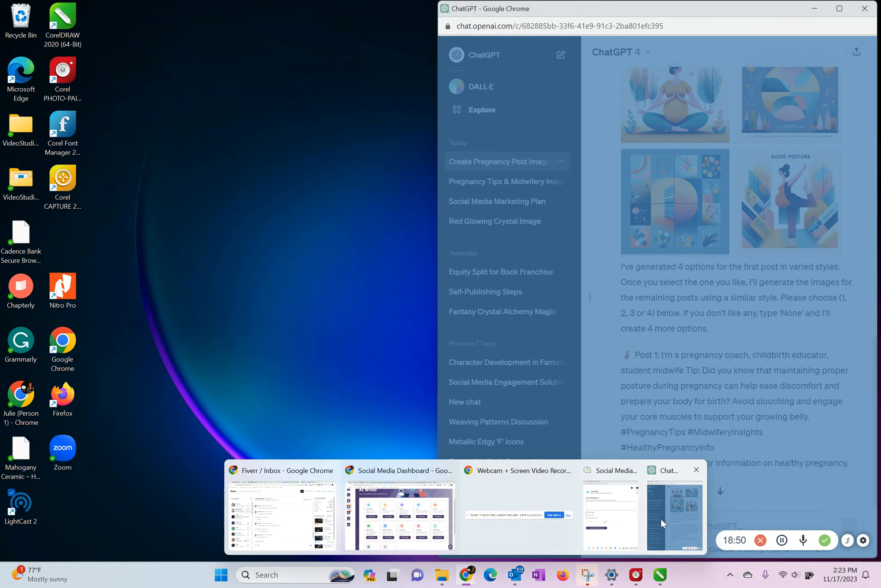
{"action": "left_click", "coordinate": [660, 518]}
{"action": "mouse_move", "coordinate": [464, 579]}
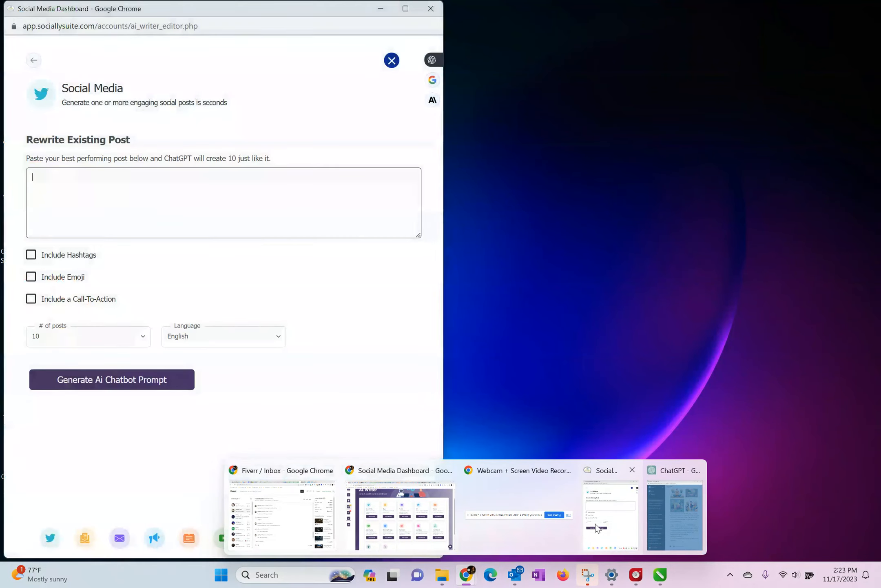
{"action": "left_click", "coordinate": [400, 515]}
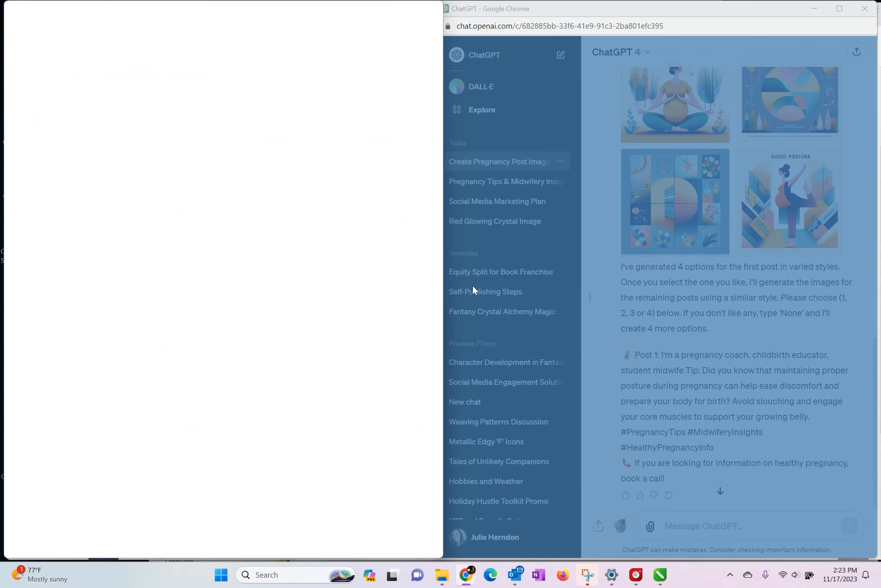
{"action": "left_click_drag", "start_coordinate": [399, 19], "coordinate": [743, 19]}
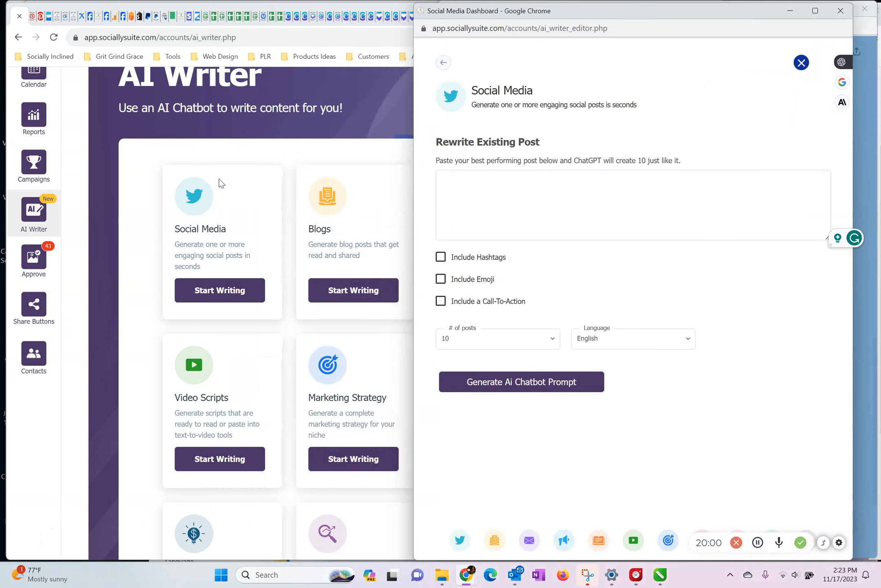
{"action": "left_click", "coordinate": [126, 314]}
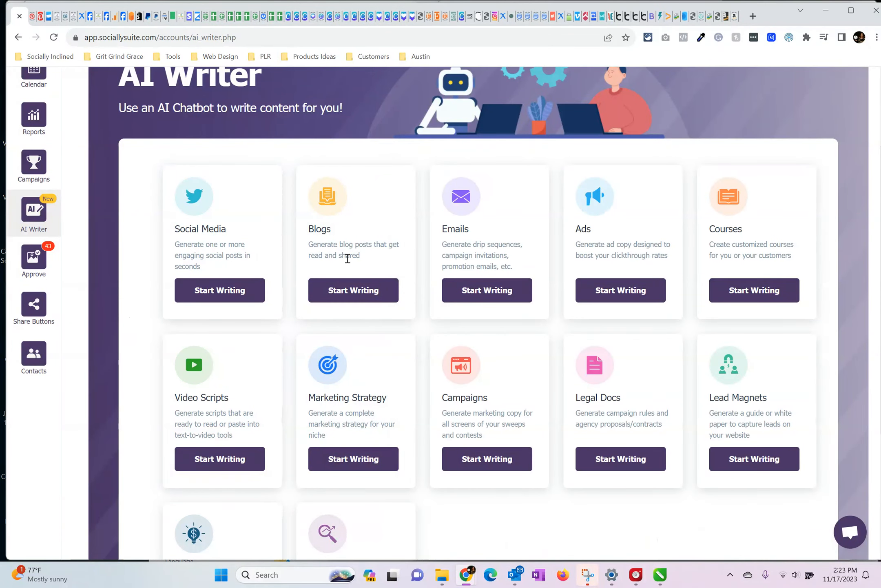
Open the social media Reports and look through the Posts report's charts and metric summaries.
{"action": "scroll", "coordinate": [170, 215], "scroll_direction": "up", "scroll_amount": 3}
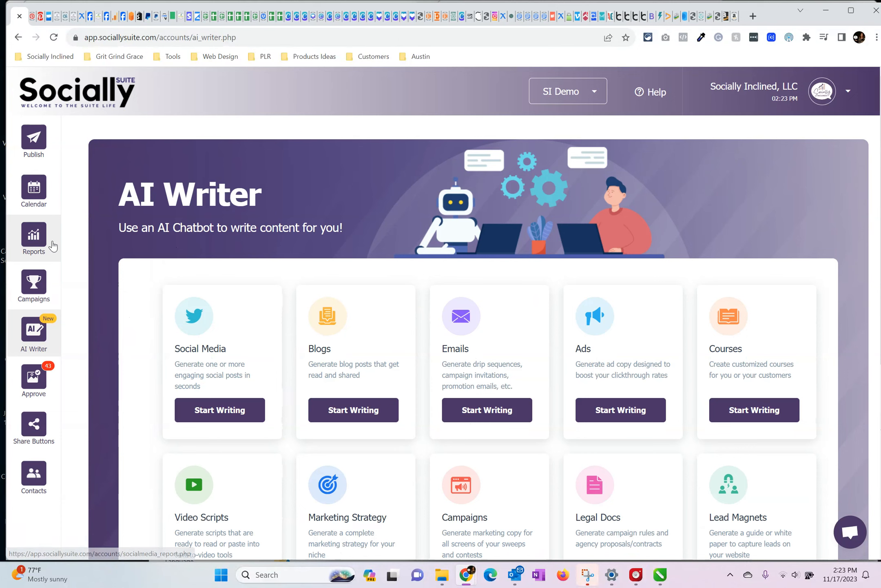
{"action": "left_click", "coordinate": [53, 244]}
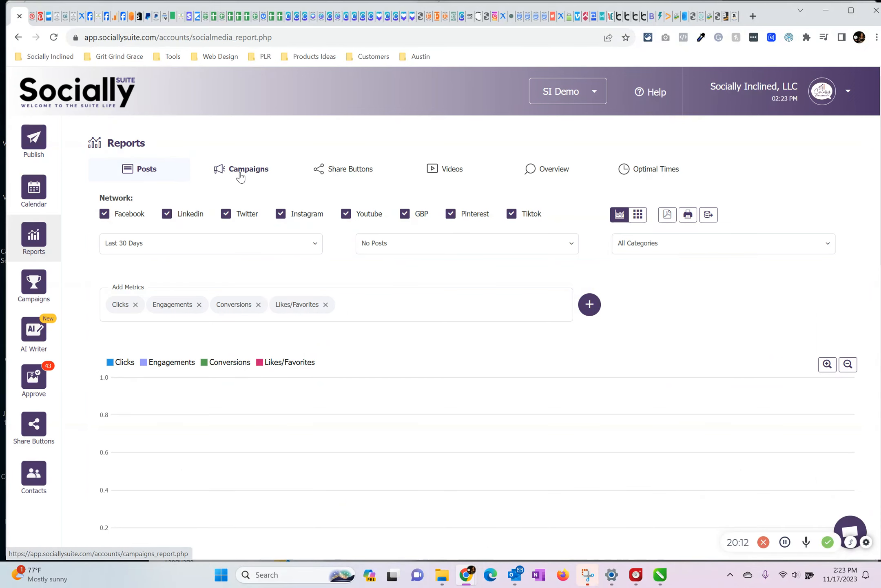
{"action": "scroll", "coordinate": [199, 325], "scroll_direction": "down", "scroll_amount": 15}
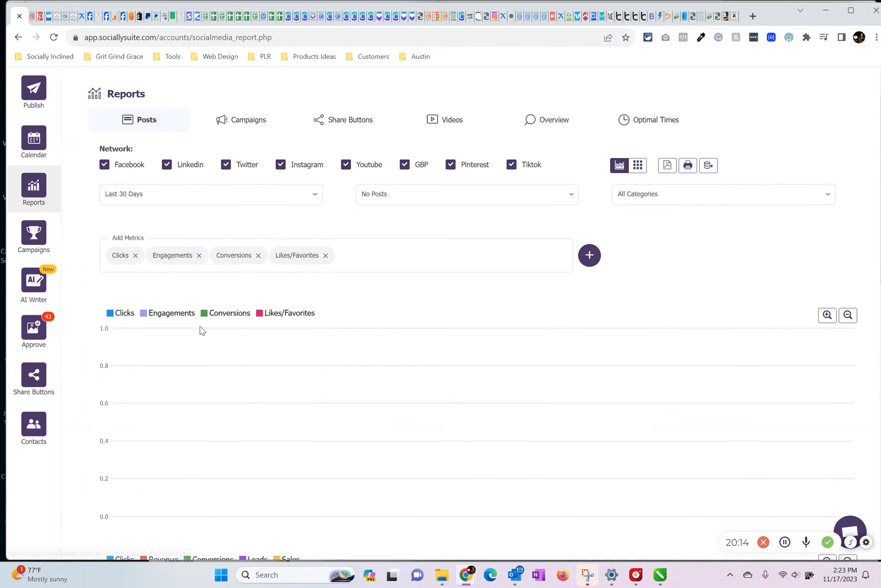
{"action": "scroll", "coordinate": [395, 398], "scroll_direction": "down", "scroll_amount": 3}
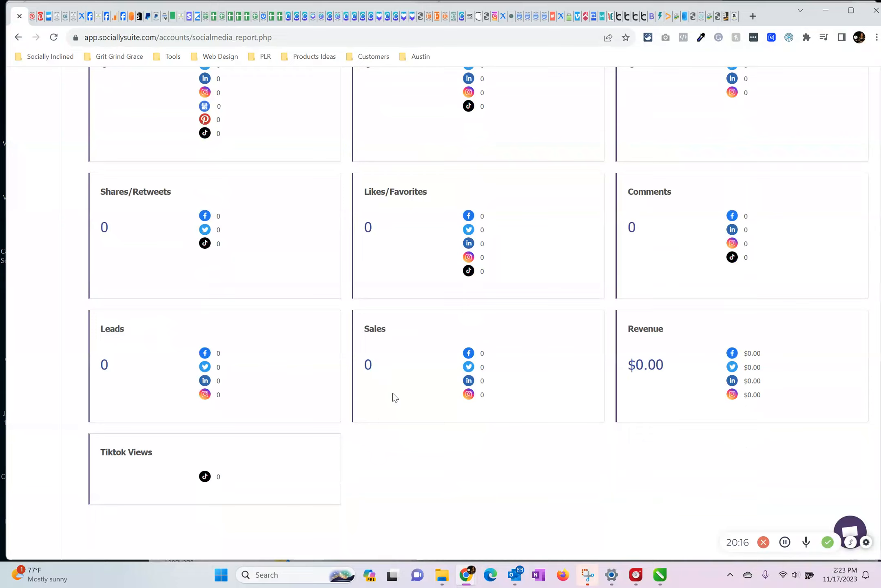
{"action": "scroll", "coordinate": [395, 398], "scroll_direction": "up", "scroll_amount": 15}
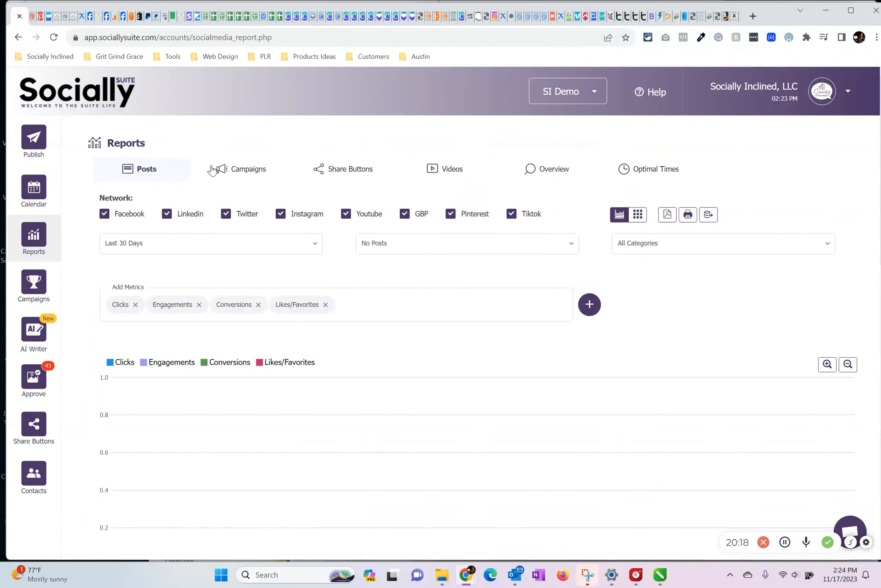
Open the campaign templates, preview the Viral Sweepstakes template, and look through its giveaway page down to the third prize.
{"action": "left_click", "coordinate": [35, 280]}
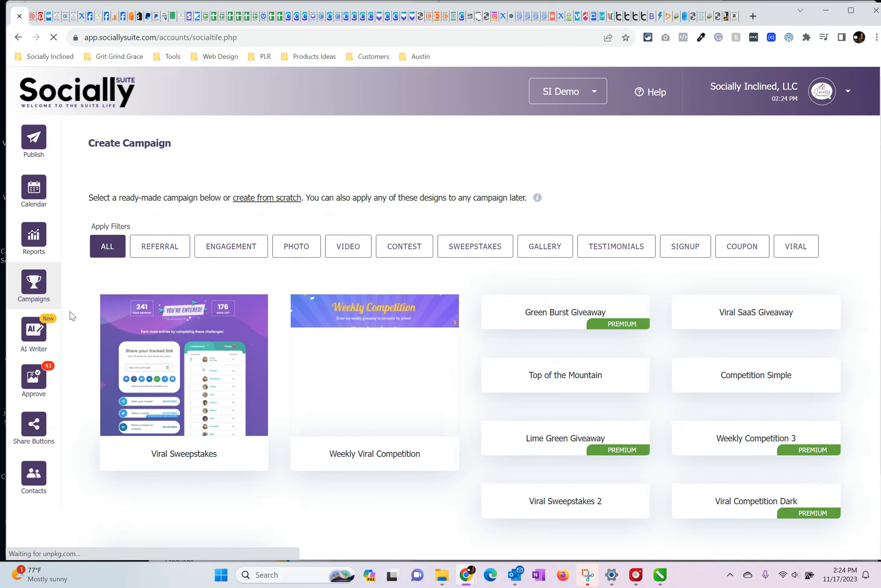
{"action": "mouse_move", "coordinate": [178, 366]}
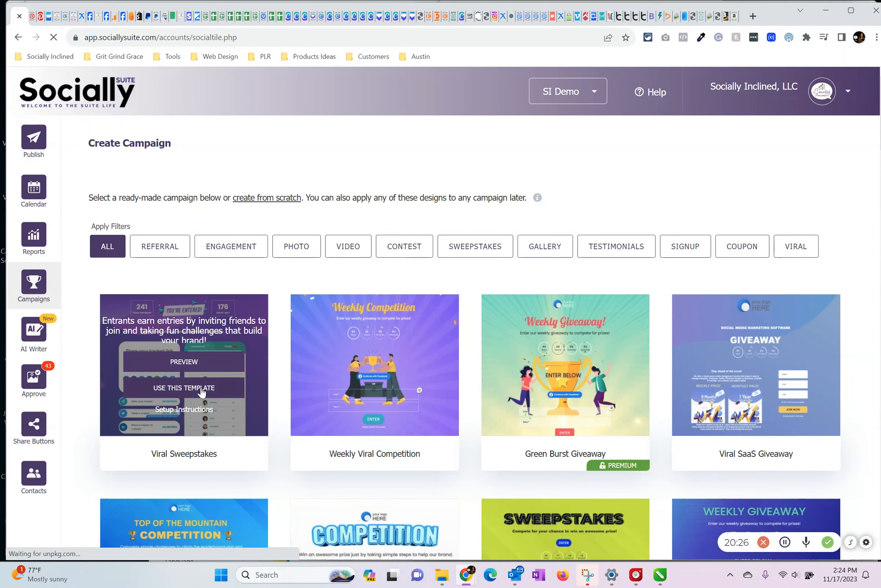
{"action": "left_click", "coordinate": [181, 362]}
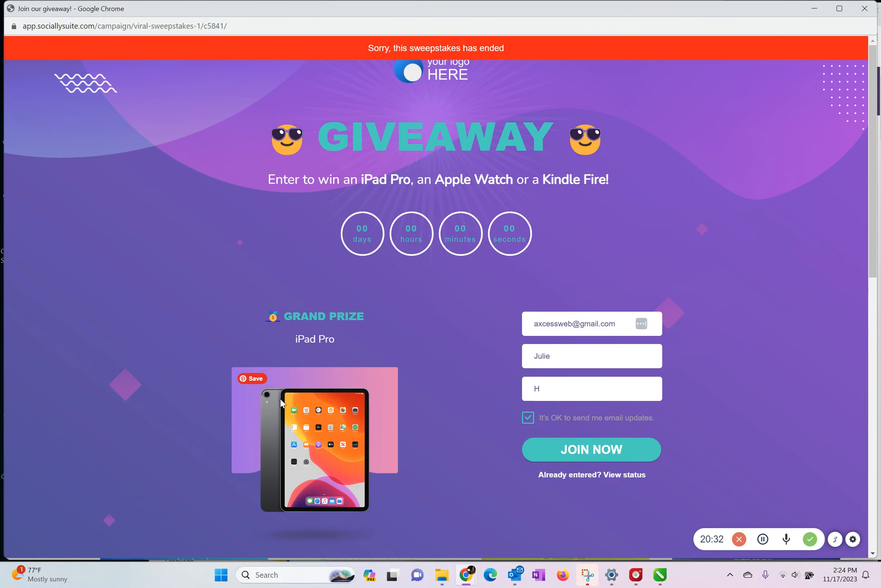
{"action": "scroll", "coordinate": [509, 360], "scroll_direction": "down", "scroll_amount": 5}
{"action": "scroll", "coordinate": [378, 352], "scroll_direction": "down", "scroll_amount": 5}
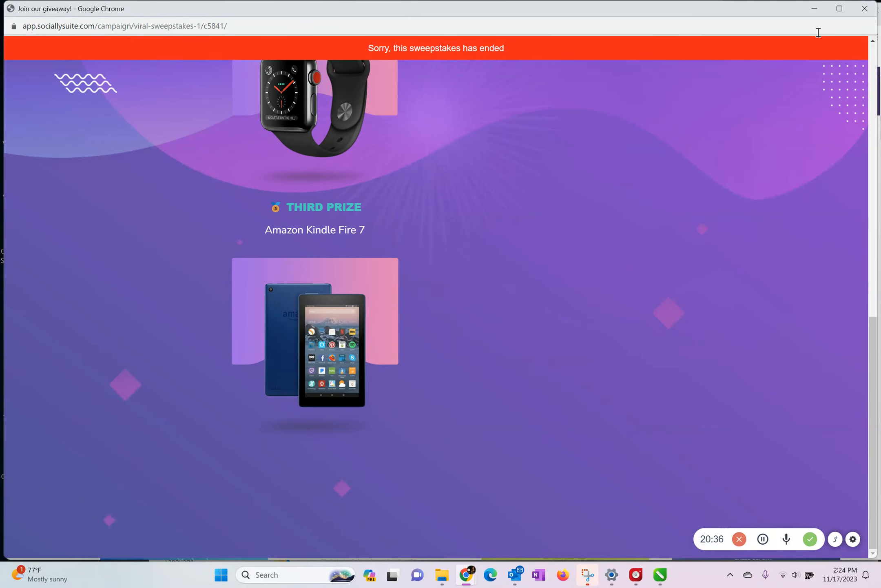
Minimize the giveaway preview window and return to the ready-made campaign templates on the Create Campaign page.
{"action": "left_click", "coordinate": [814, 12]}
{"action": "mouse_move", "coordinate": [320, 364]}
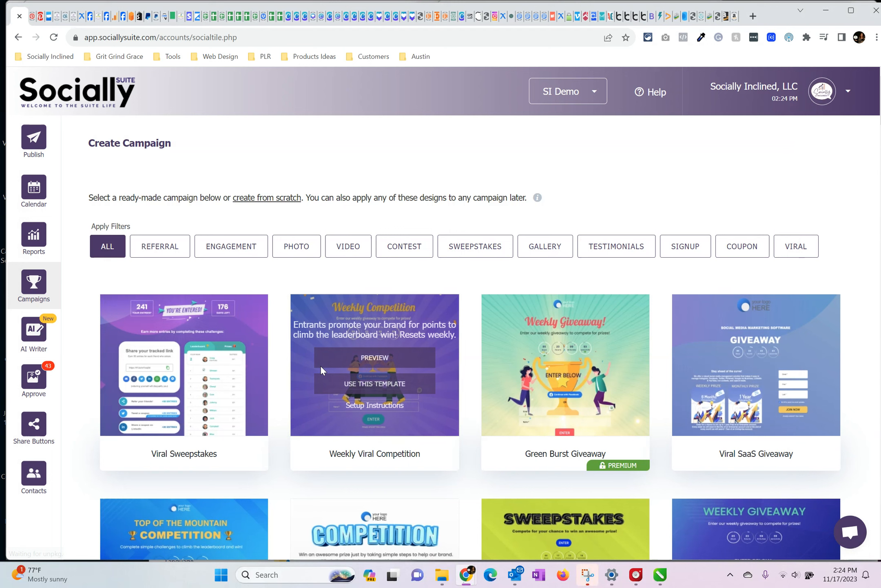
{"action": "mouse_move", "coordinate": [170, 371]}
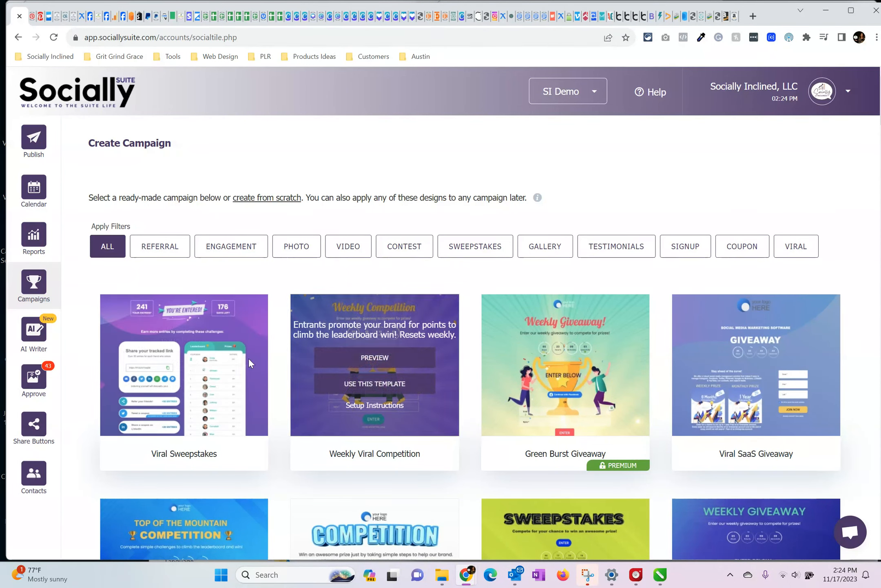
Look through the social posts awaiting approval and show the available actions for the "Challenge yourself to seek goodness" post.
{"action": "left_click", "coordinate": [33, 386]}
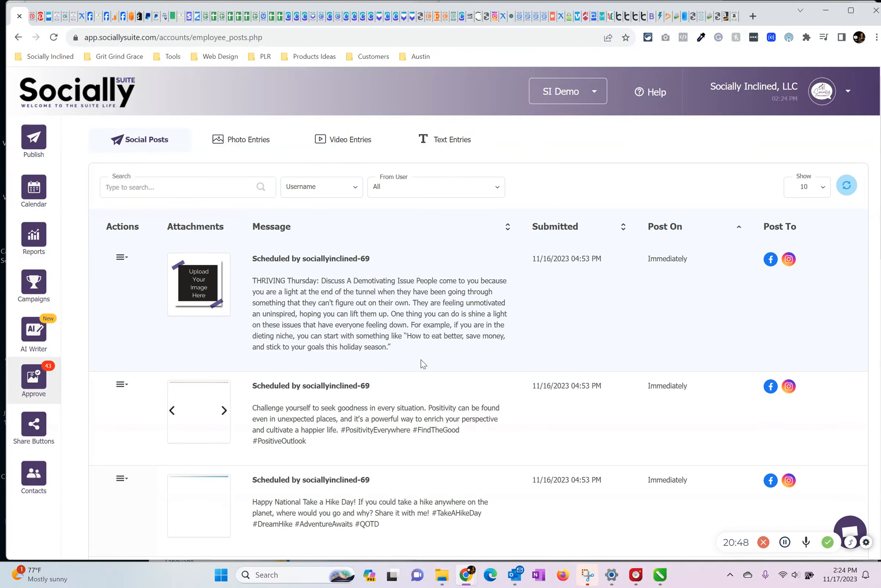
{"action": "scroll", "coordinate": [420, 359], "scroll_direction": "down", "scroll_amount": 15}
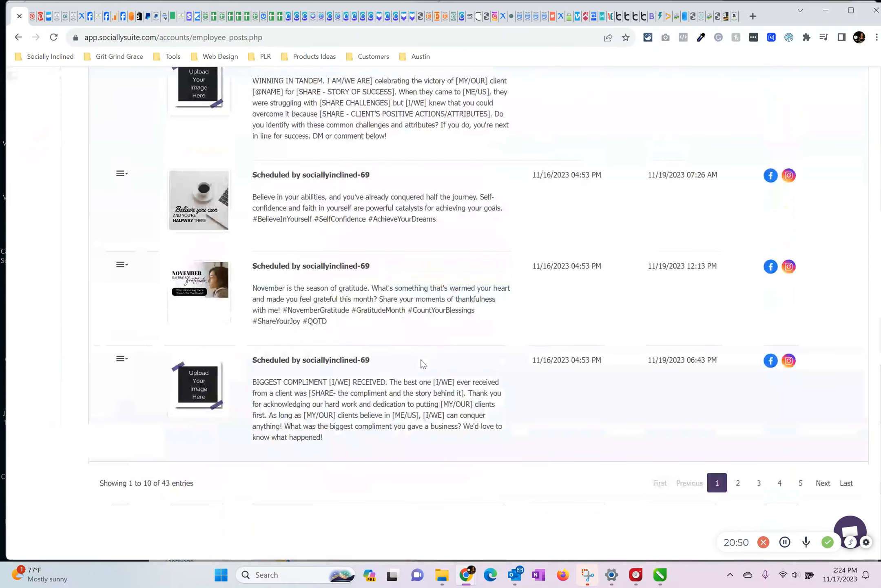
{"action": "scroll", "coordinate": [420, 363], "scroll_direction": "up", "scroll_amount": 15}
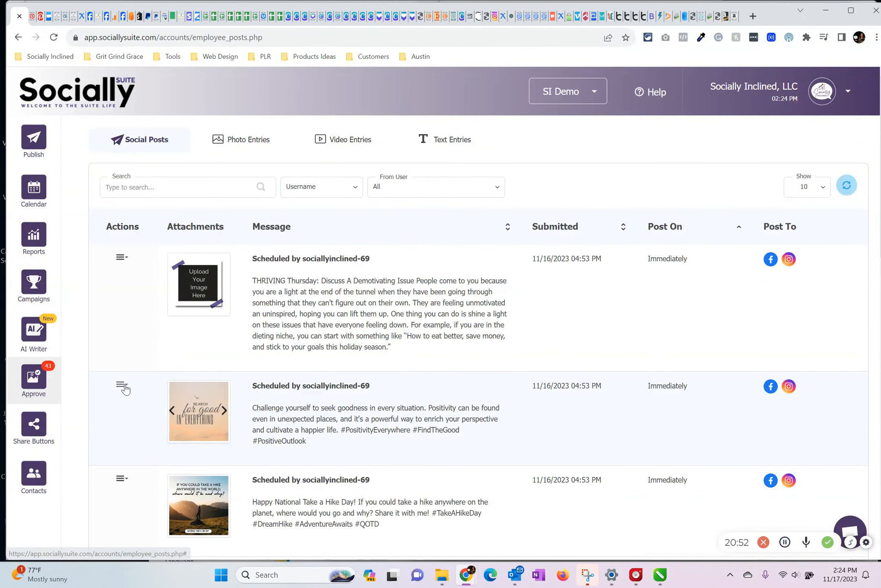
{"action": "left_click", "coordinate": [122, 384]}
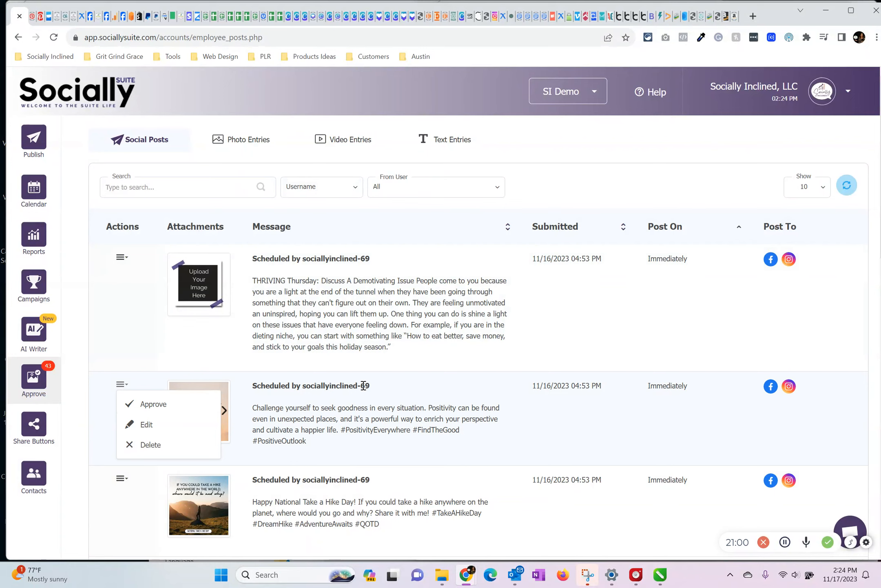
Leave the posts awaiting approval and open the social media Publish page.
{"action": "left_click", "coordinate": [27, 148]}
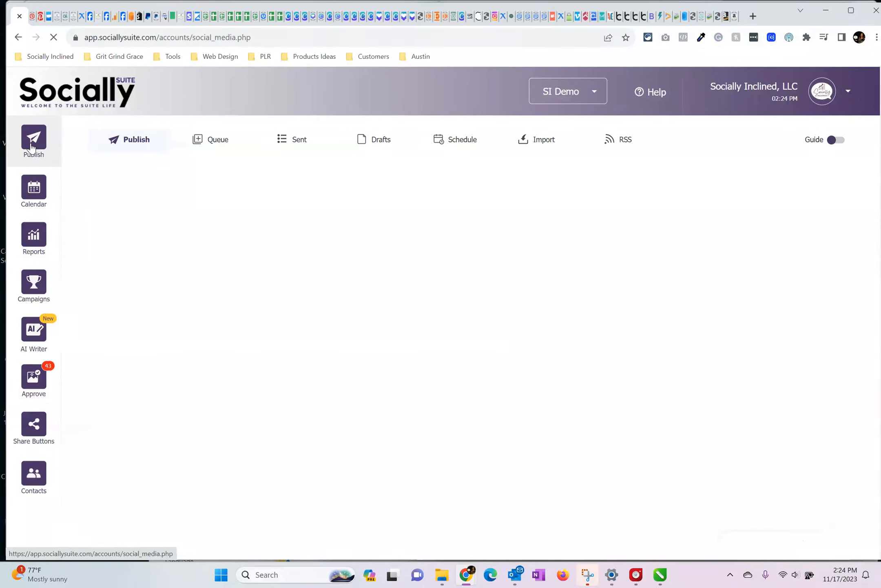